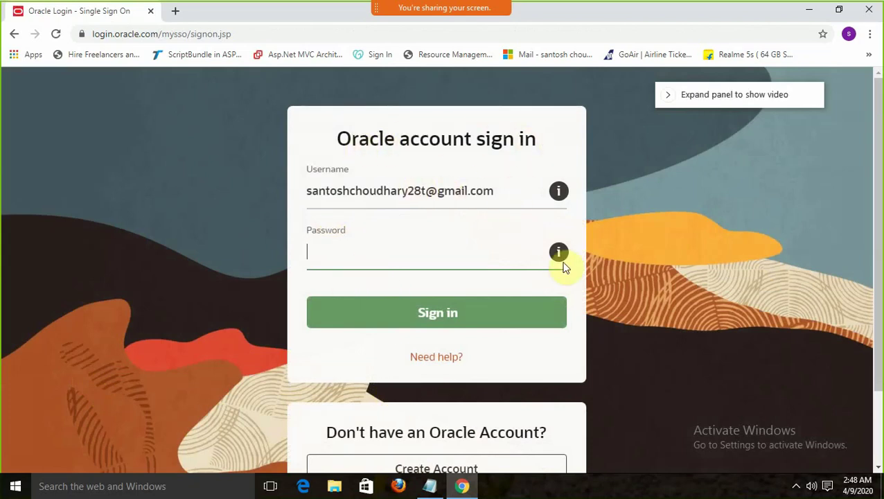
Enter the Oracle account password and sign in to start the JDK 8u241 Windows download, retrying the password if it is rejected
left_click(876, 209)
mouse_move(876, 209)
left_mouse_down()
mouse_move(878, 364)
mouse_move(878, 220)
left_mouse_up()
left_click(337, 232)
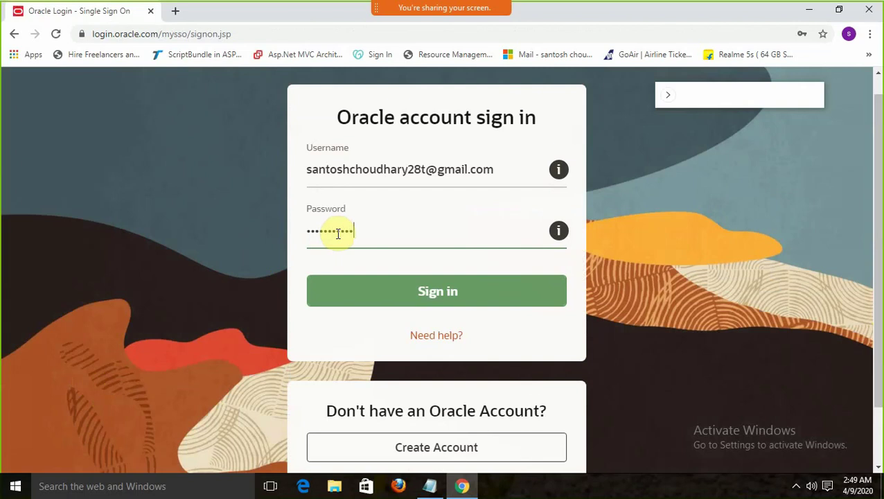
key("Return")
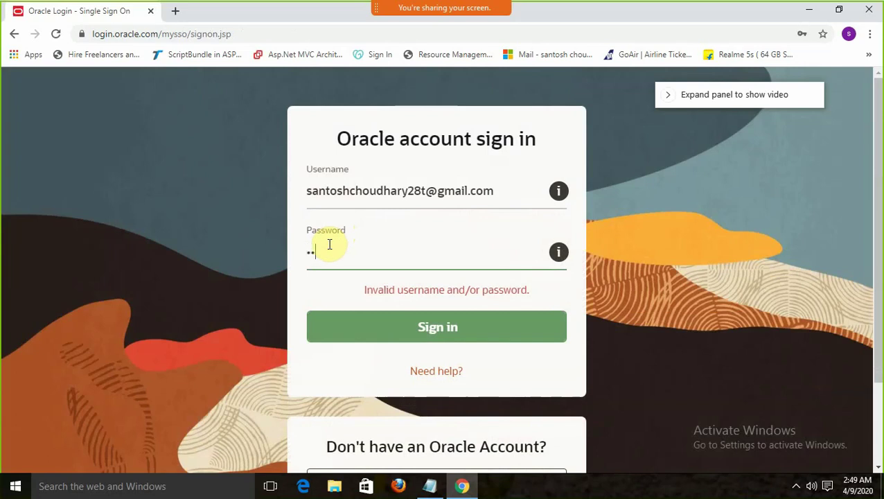
type("••")
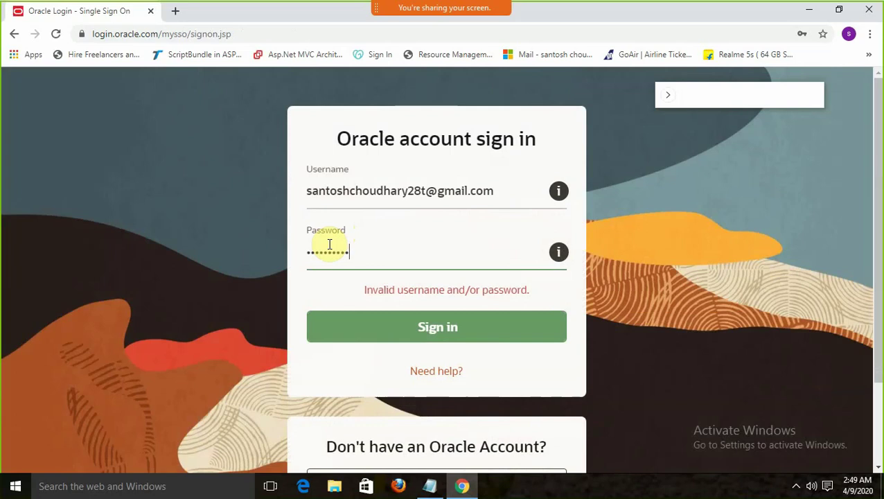
key("Return")
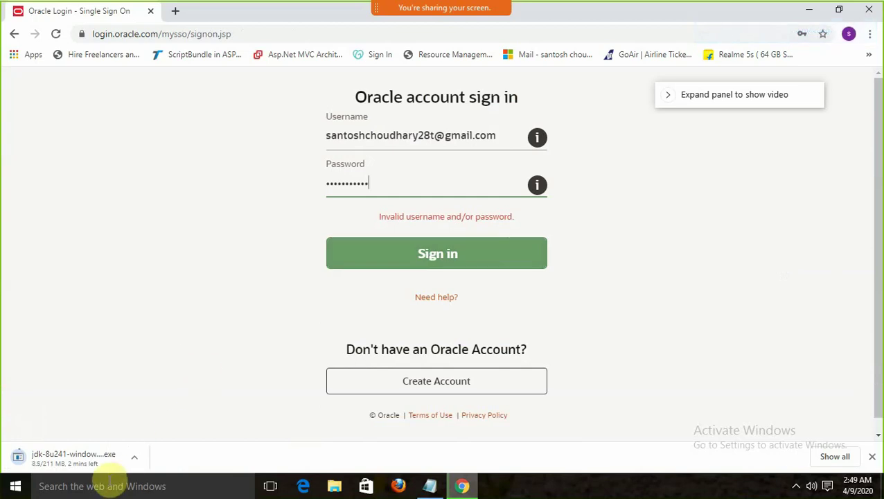
Cancel the running JDK 8u241 download and open the Downloads folder in File Explorer
left_click(134, 459)
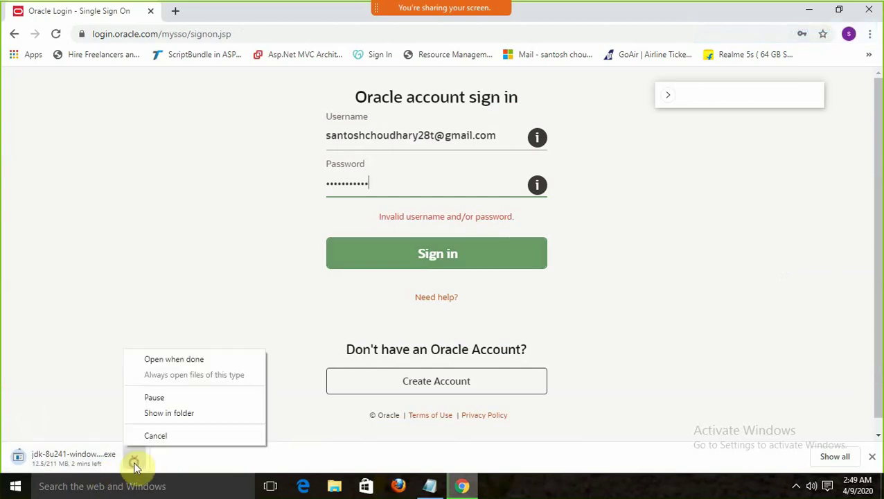
left_click(165, 436)
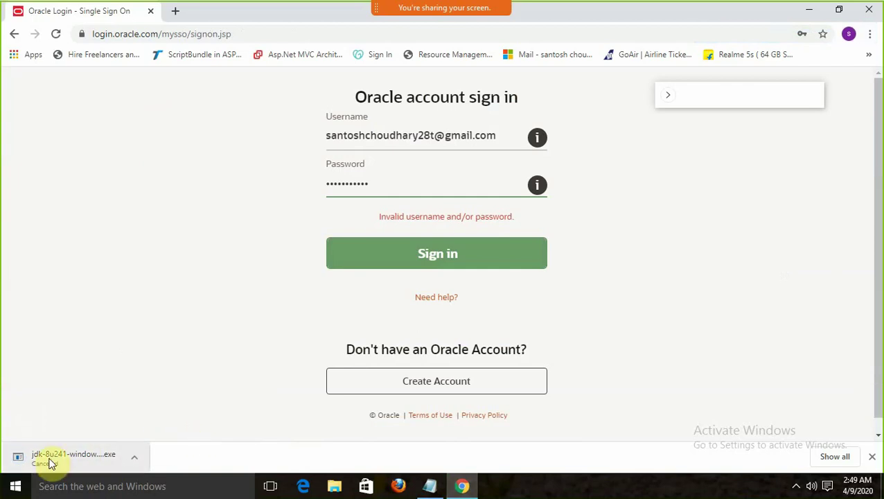
left_click(334, 487)
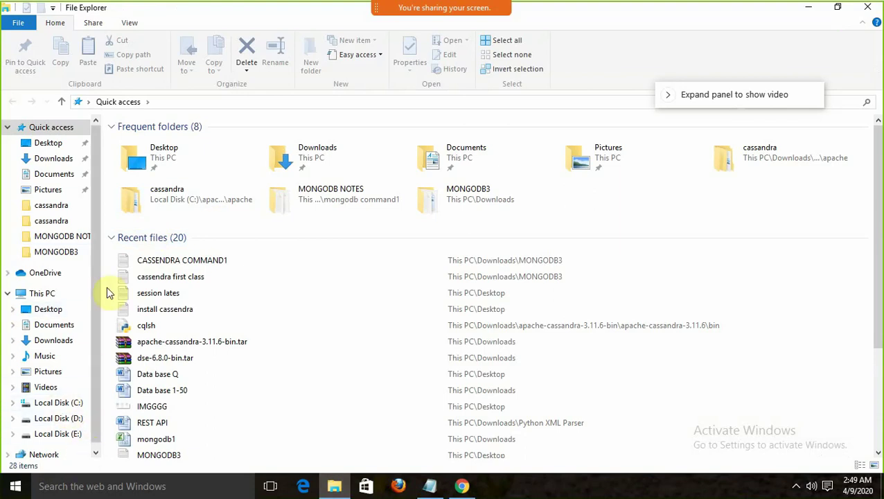
left_click(313, 158)
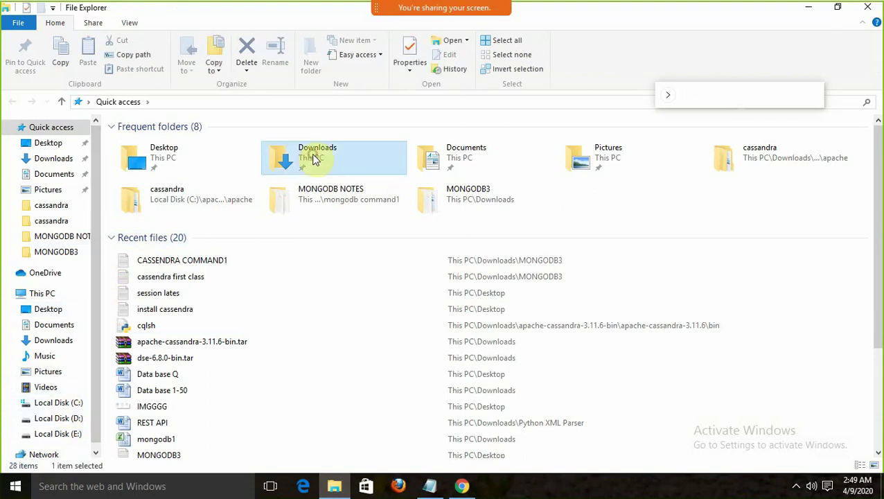
double_click(303, 160)
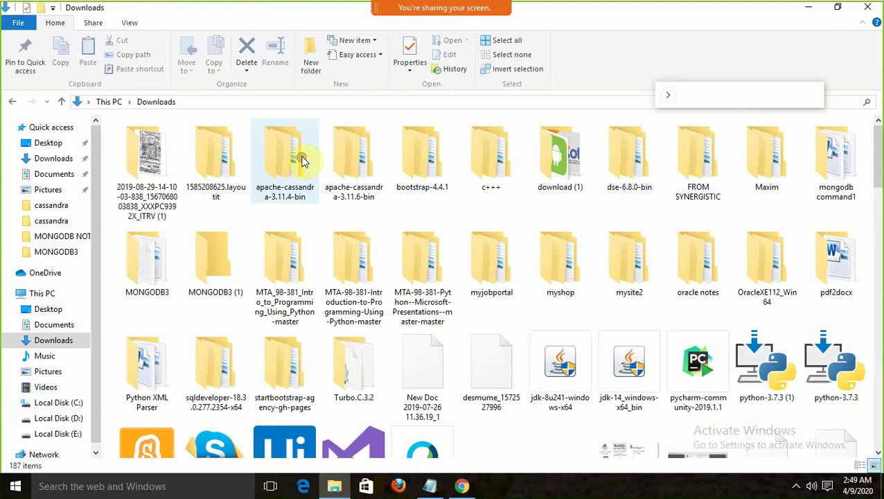
Locate the jdk-8u241-windows-x64 installer in Downloads and try to run it, dismissing its dialog
left_click_drag(877, 194, 877, 443)
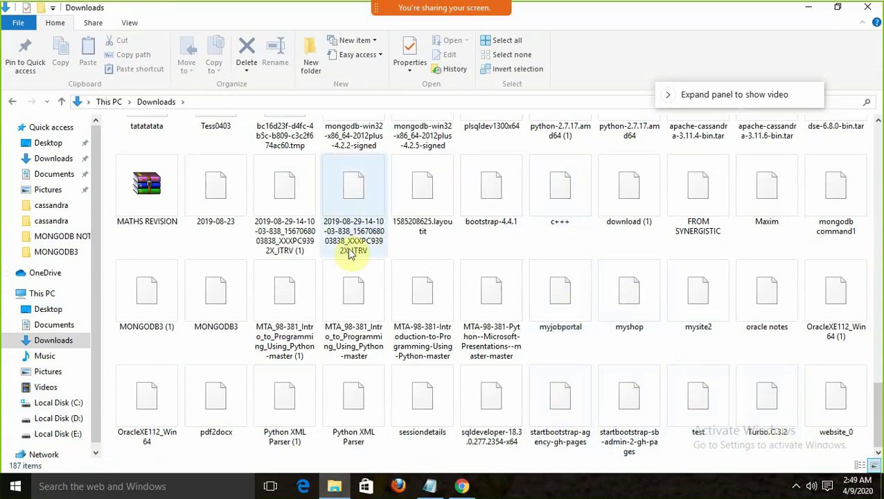
left_click_drag(877, 404, 878, 367)
scroll(879, 367, "down", 2)
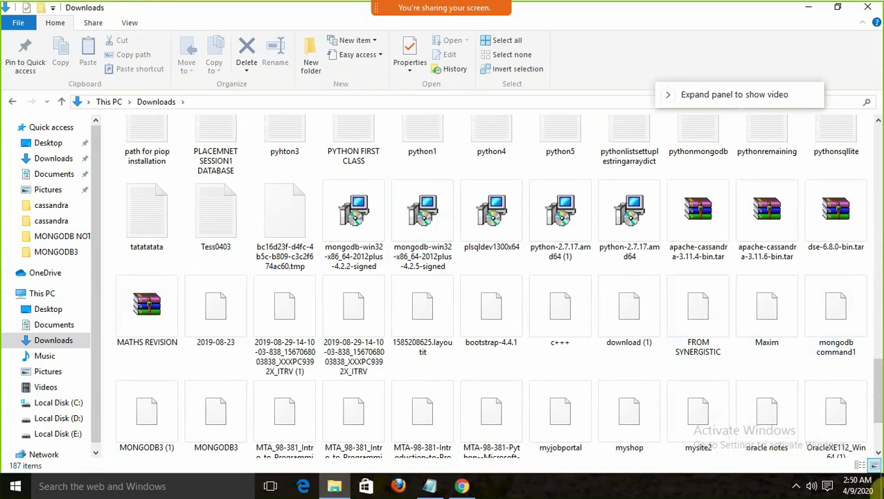
left_click(208, 330)
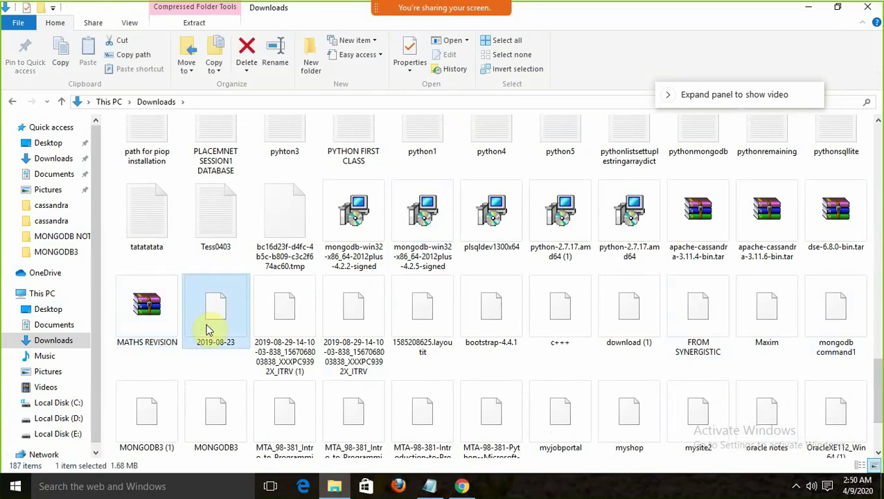
key("j")
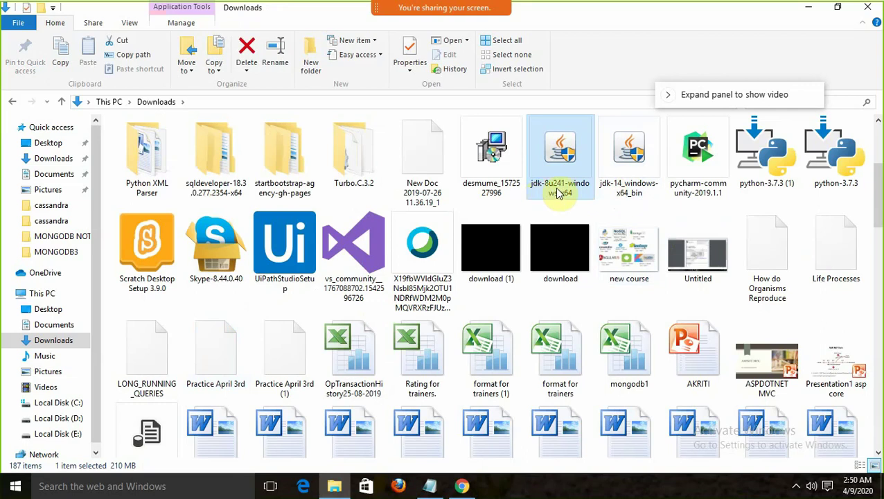
mouse_move(558, 194)
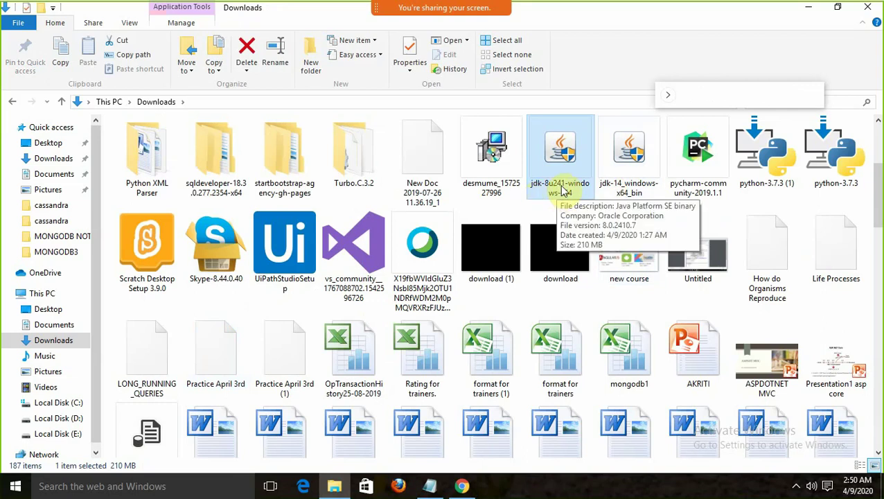
double_click(565, 197)
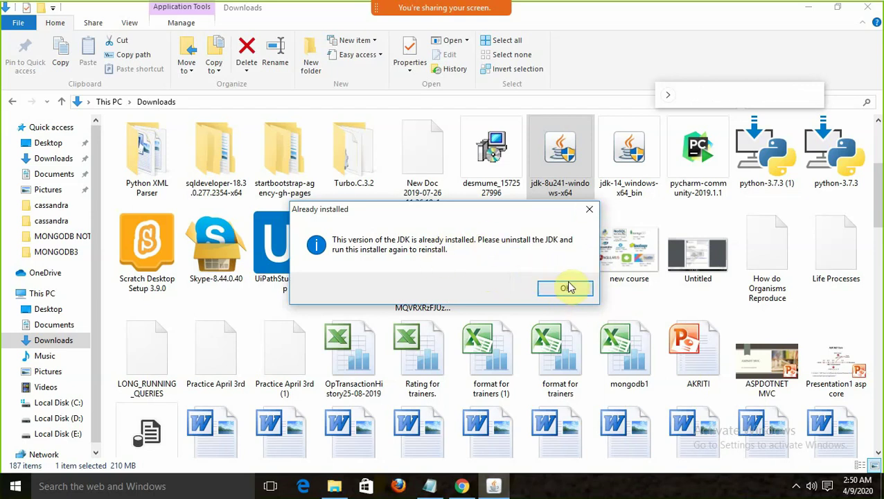
left_click(589, 210)
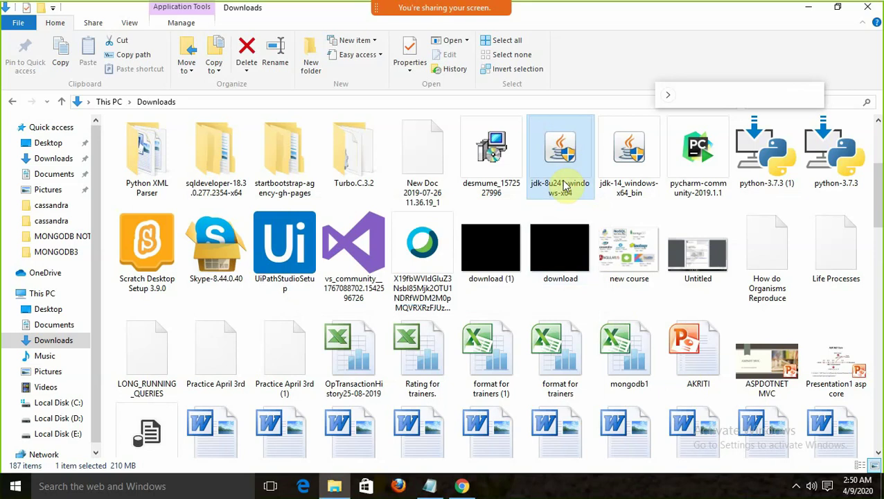
Open the Java folder inside Program Files on Local Disk (C:)
left_click(69, 402)
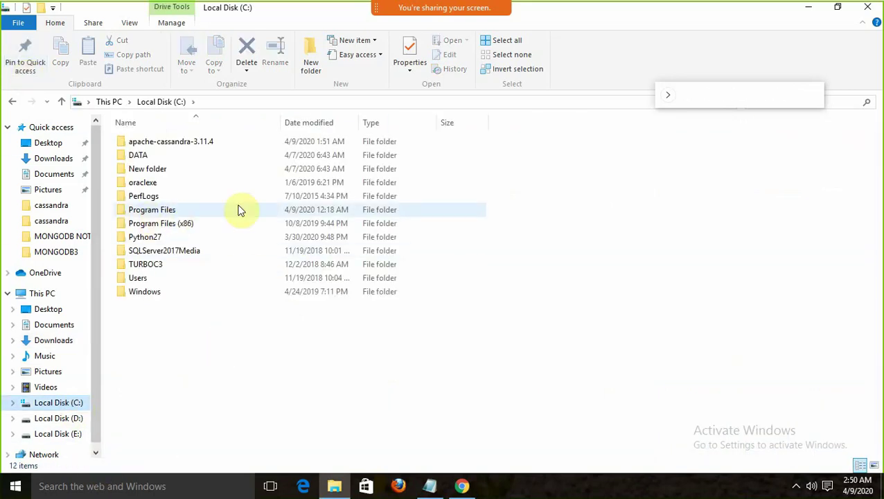
double_click(160, 214)
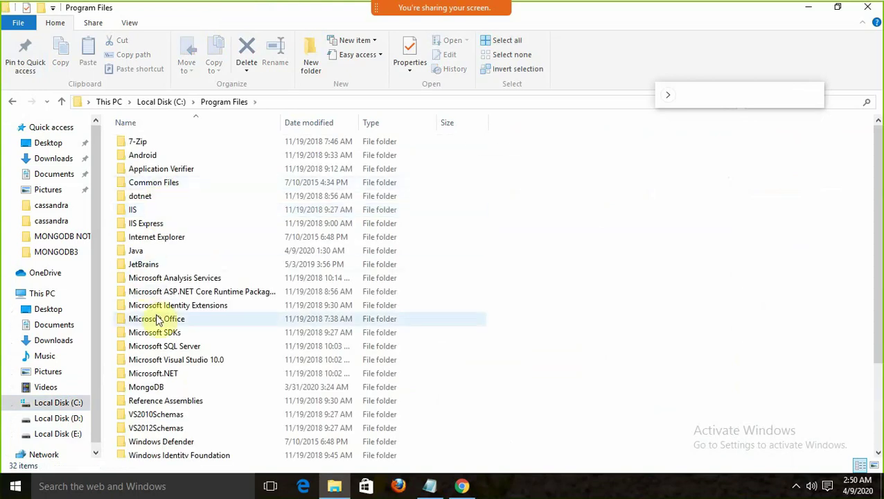
double_click(136, 253)
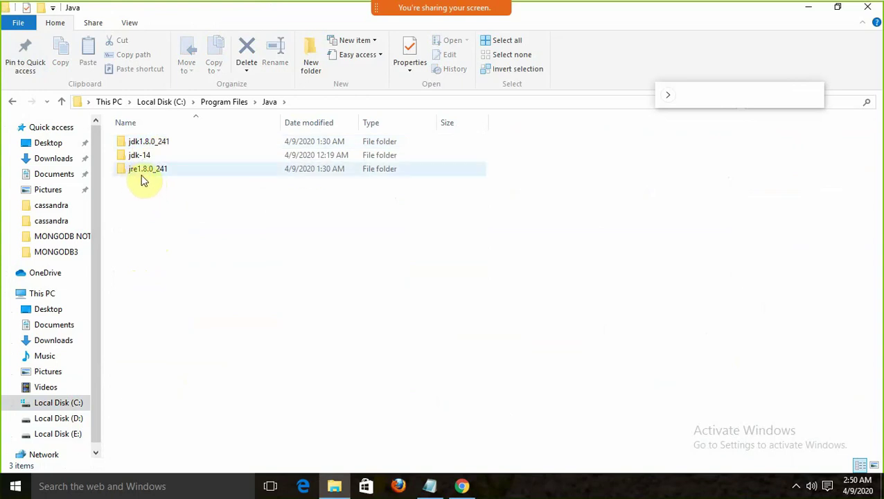
Examine the installed jdk1.8.0_241 and jre1.8.0_241 folders, comparing their version numbers
mouse_move(143, 181)
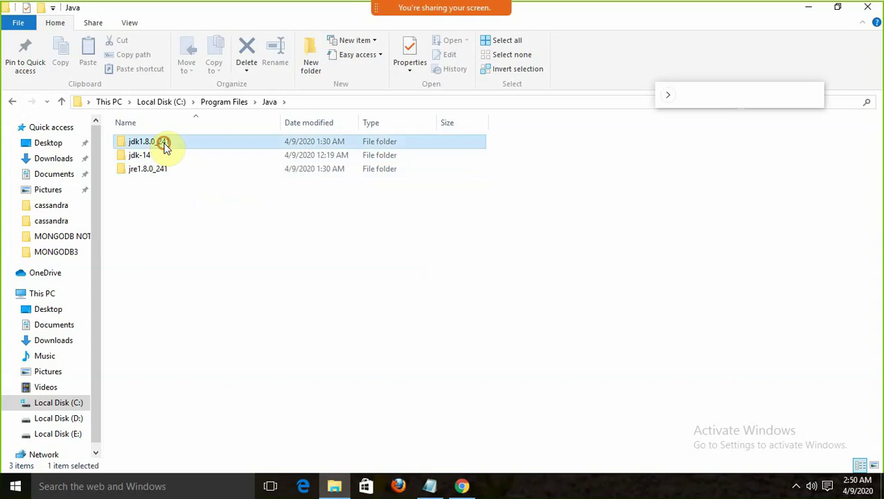
left_click(163, 142)
left_click(162, 168)
left_click(159, 146)
left_click(155, 171)
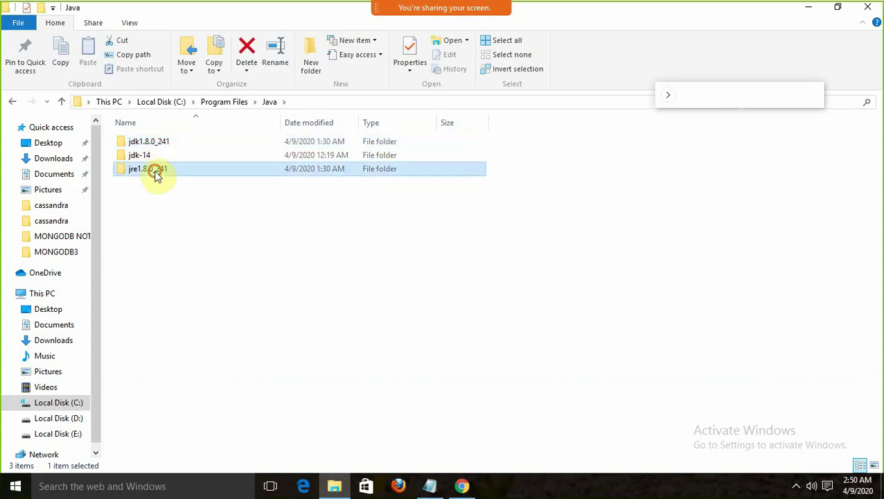
left_click(157, 142)
left_click(156, 175)
left_click(161, 143)
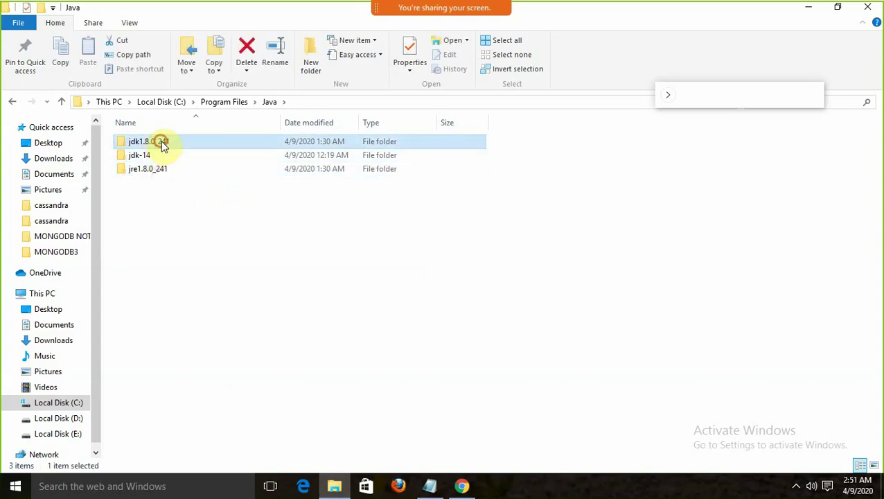
left_click(158, 167)
left_click(157, 143)
left_click(156, 170)
left_click(156, 143)
left_click(154, 170)
left_click(156, 142)
left_click(158, 170)
left_click(158, 142)
left_click(155, 170)
left_click(158, 142)
left_click(157, 175)
left_click(157, 142)
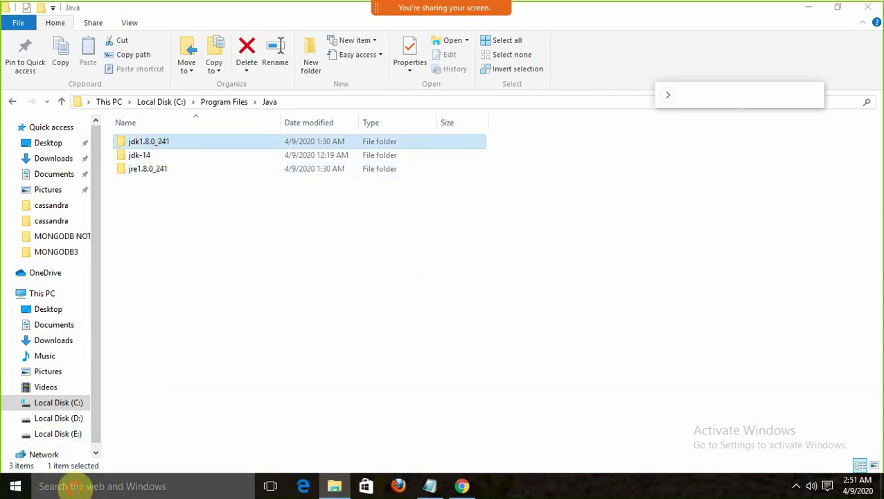
Check the installed Java version in Command Prompt with java -version, and close the prompt window
left_click(236, 489)
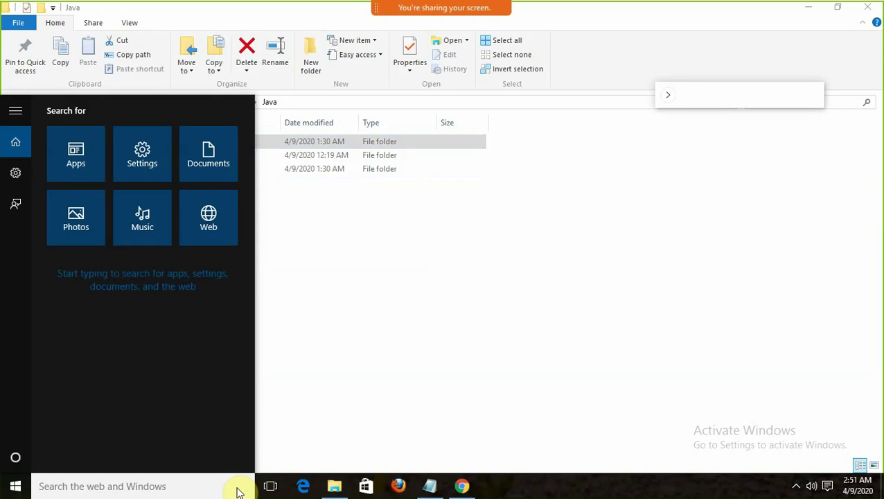
type("cmd")
key("Return")
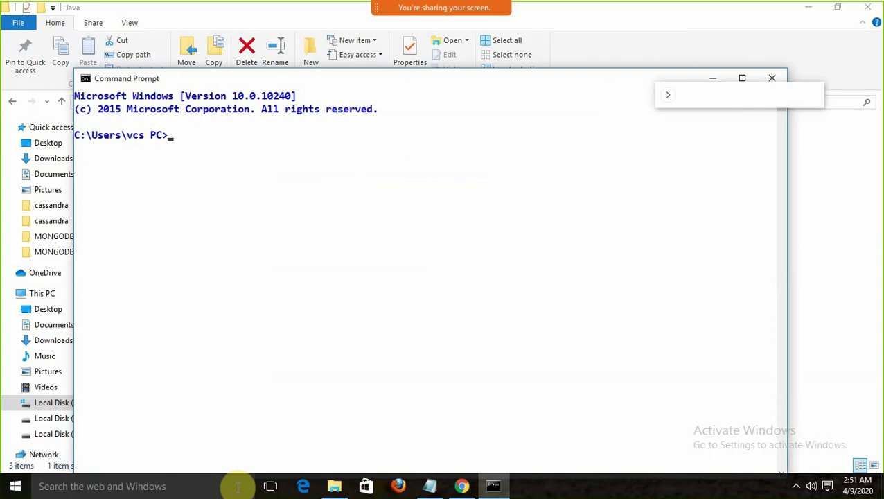
type("java ")
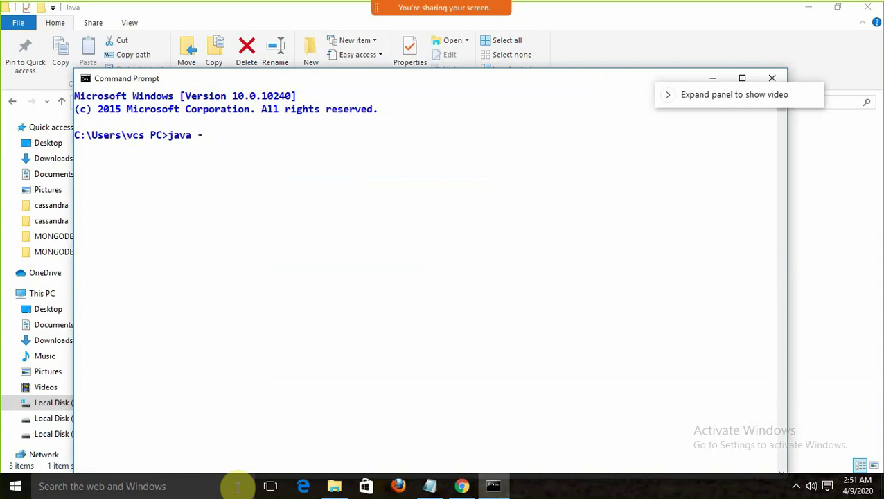
type("-version")
key("Return")
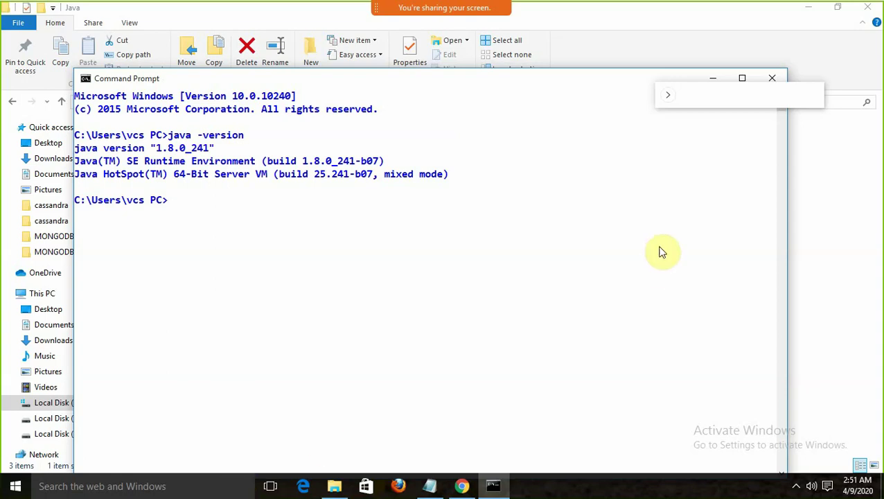
left_click(777, 78)
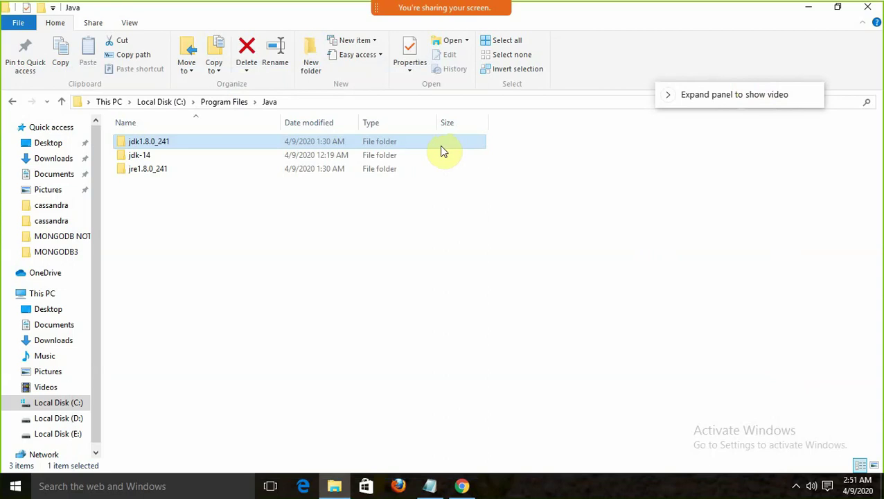
Close File Explorer and return in the browser to the Installing Cassandra documentation page
left_click(868, 10)
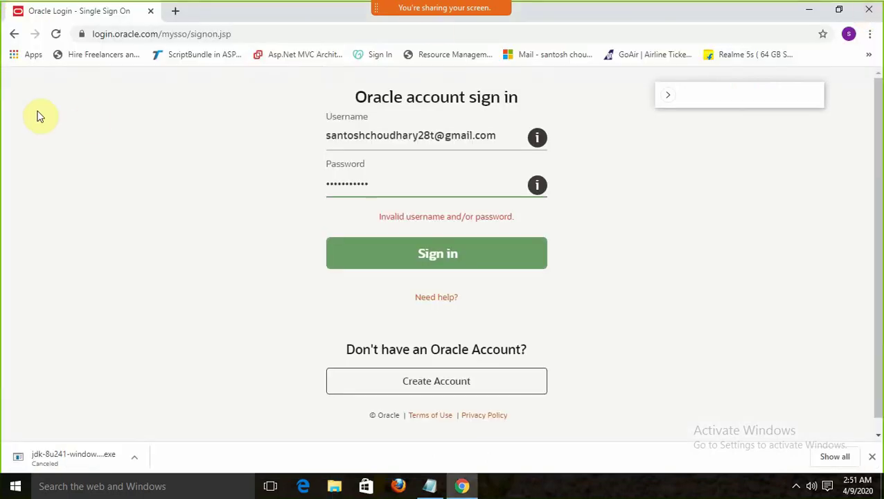
left_click(13, 35)
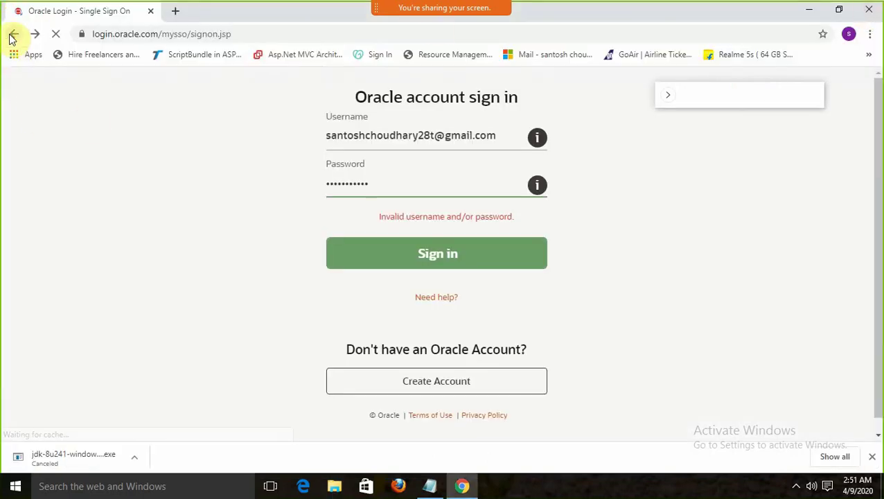
left_click(12, 34)
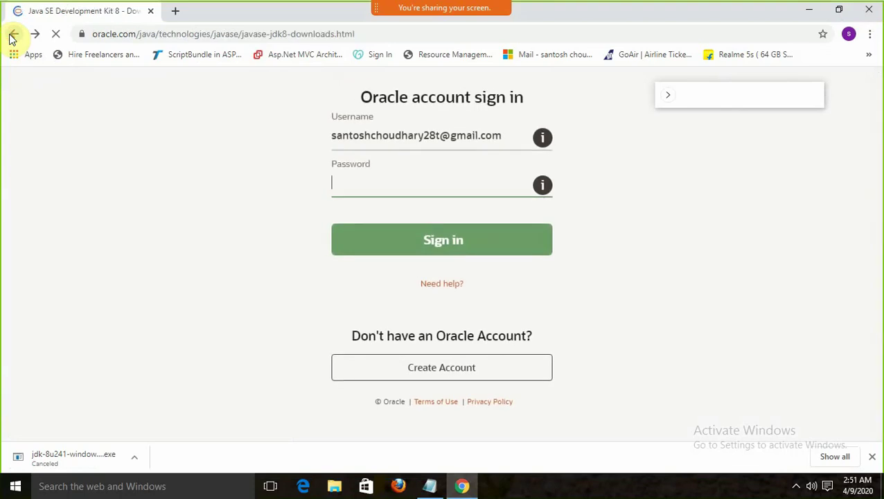
left_click(9, 38)
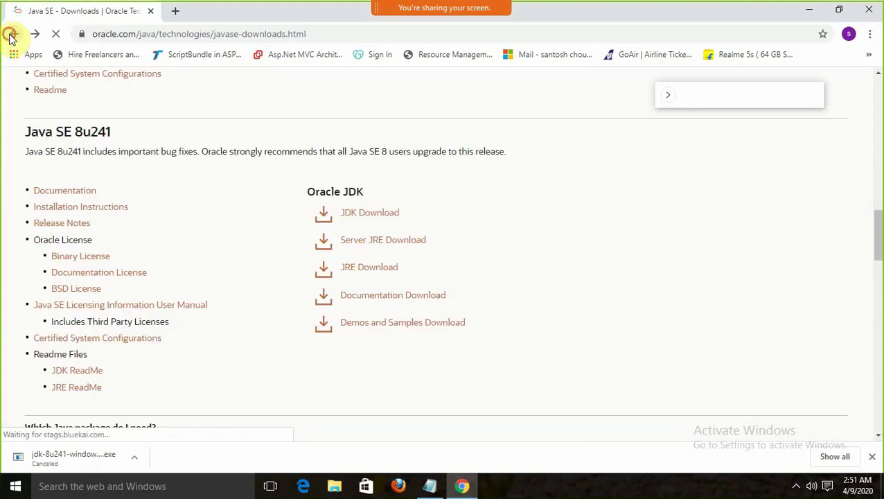
left_click(10, 38)
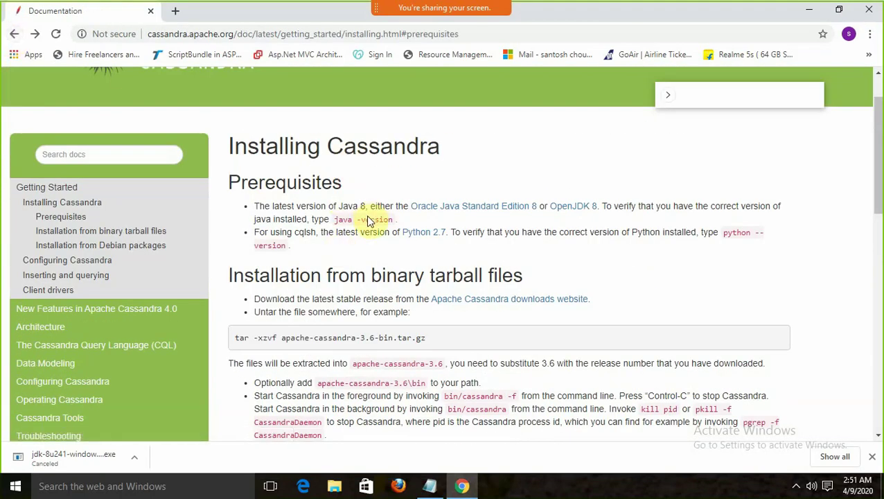
Follow the Python 2.7 link in the Cassandra prerequisites and go to the list of specific Python releases
left_click(421, 233)
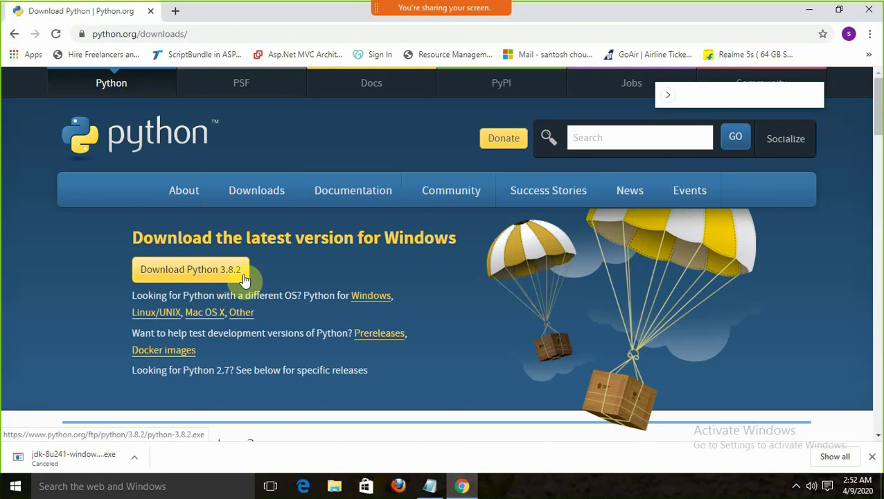
left_click_drag(876, 132, 876, 181)
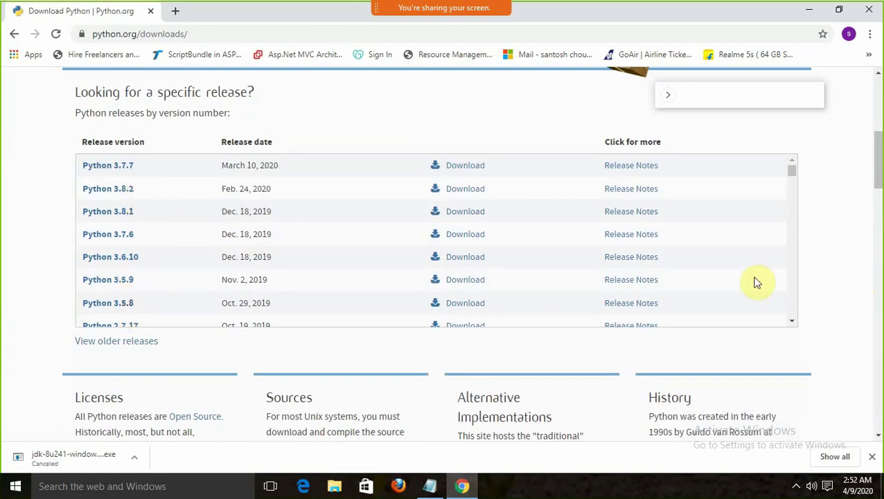
Browse the list of specific Python releases, then open the Python 3.5.7 release page and view its Files table
left_click(792, 322)
left_click_drag(793, 323, 792, 323)
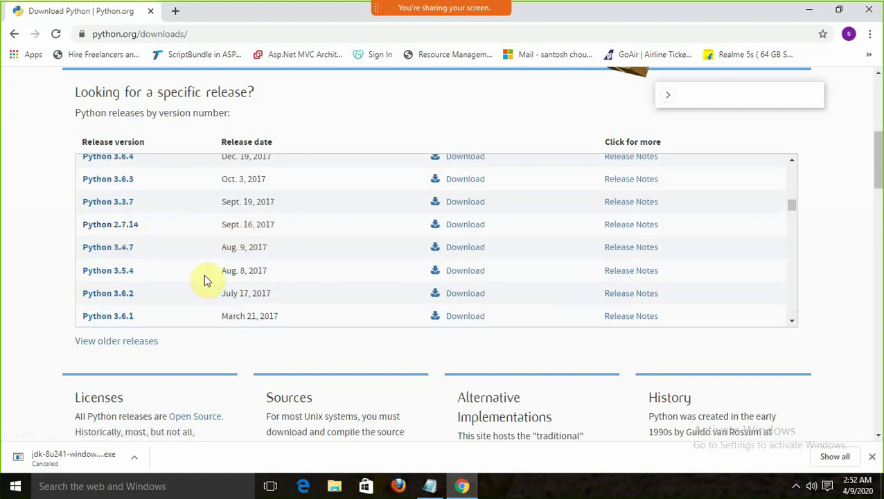
left_click(792, 161)
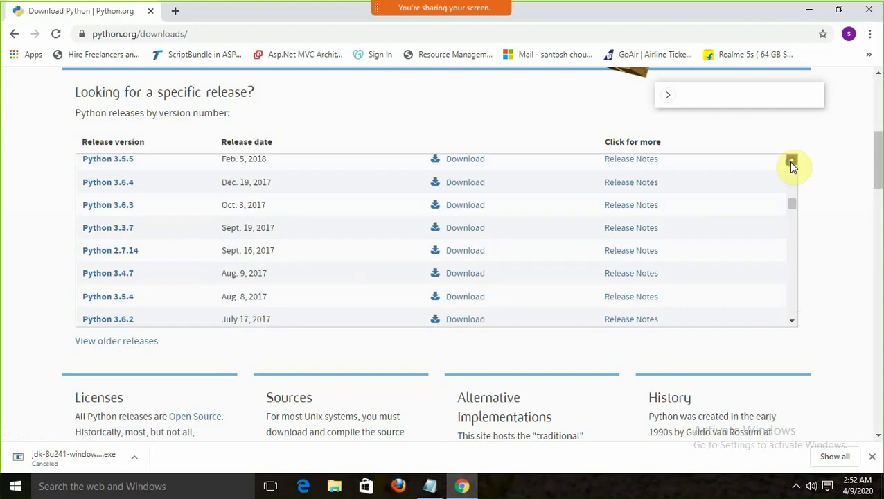
left_click_drag(792, 161, 792, 161)
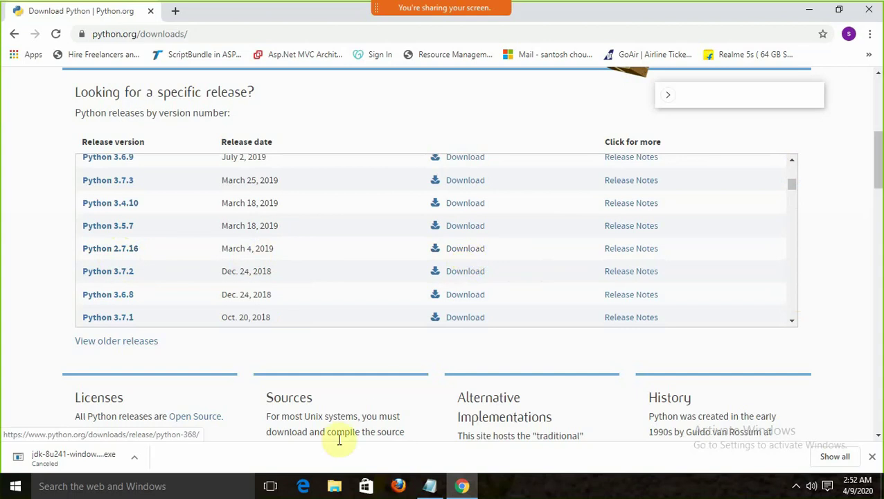
left_click(462, 228)
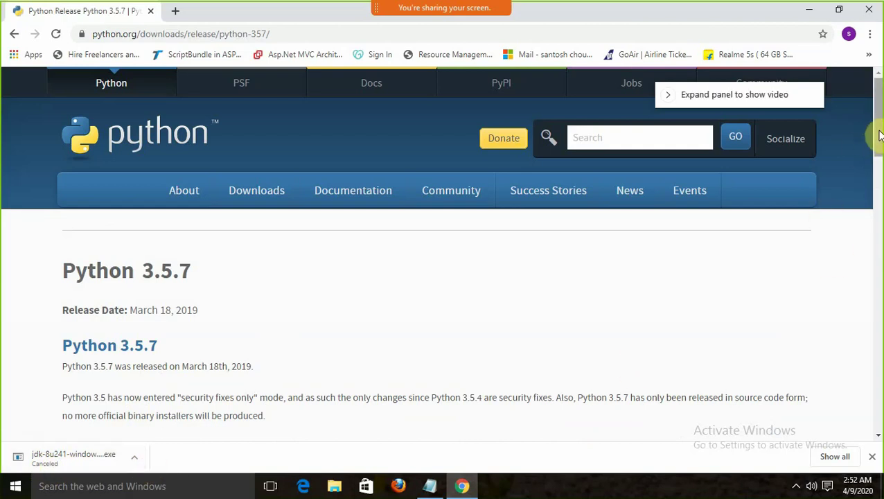
left_click_drag(877, 132, 878, 338)
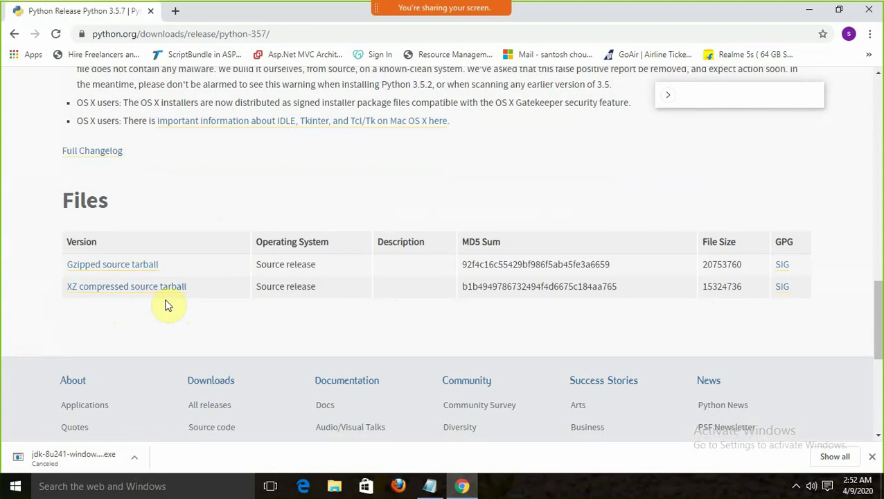
Switch to File Explorer, open the Downloads folder and select the python-2.7.17.amd64 installer
left_click(134, 457)
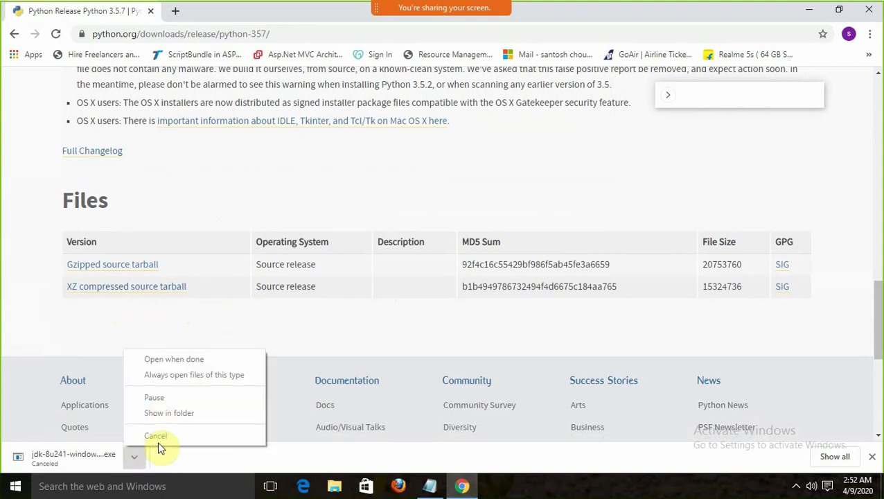
left_click(158, 444)
left_click(333, 485)
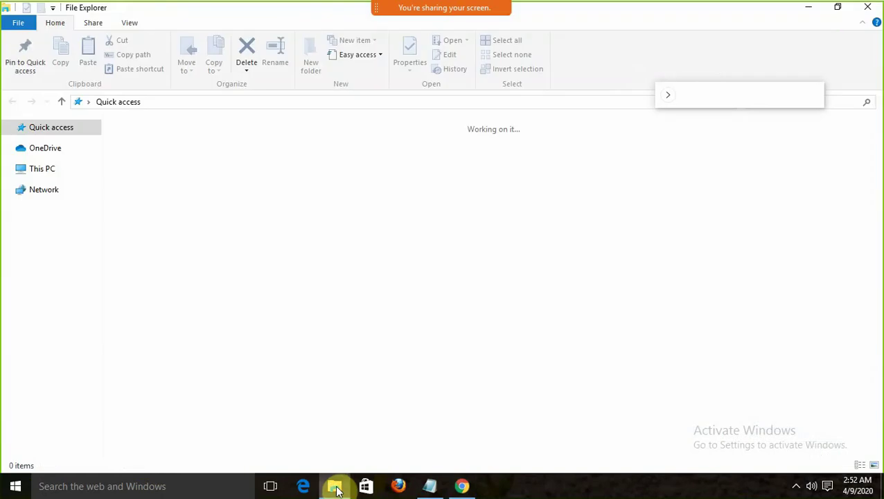
left_click(334, 487)
left_click(335, 487)
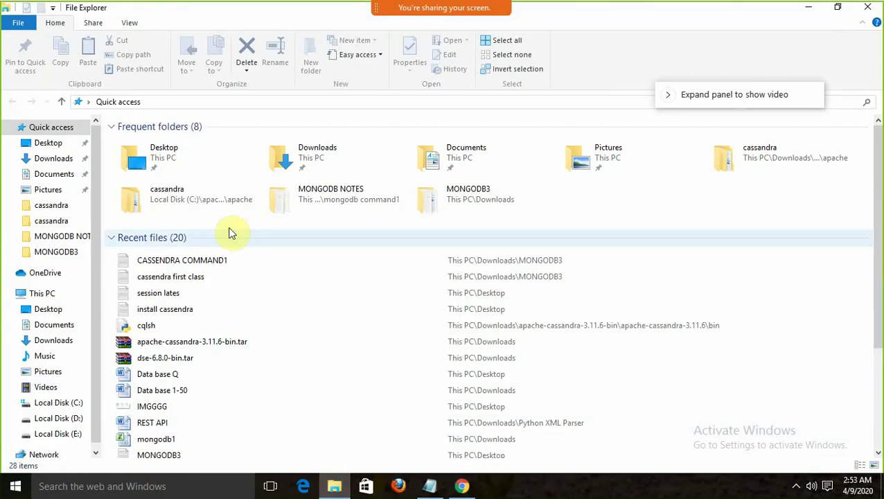
double_click(327, 155)
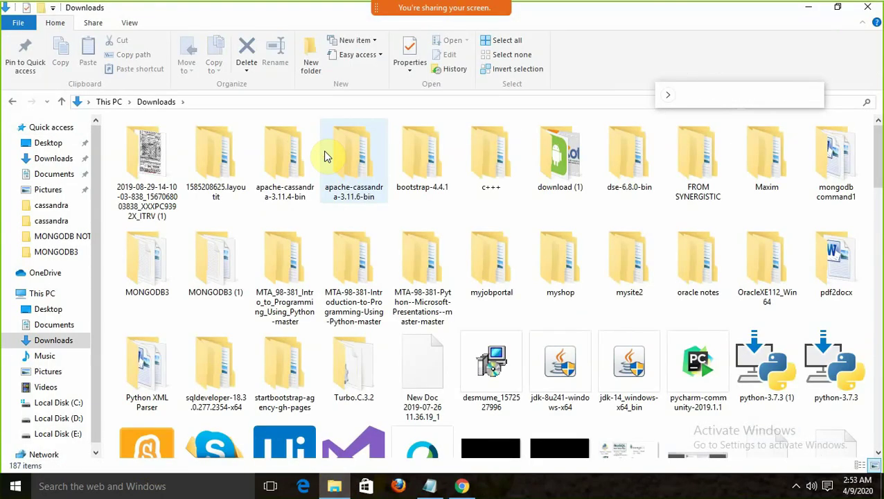
left_click(877, 173)
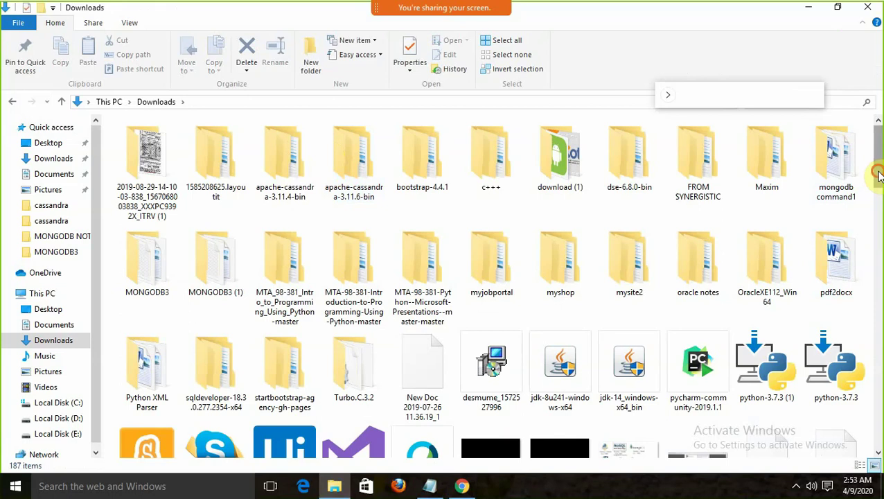
left_click_drag(878, 173, 879, 406)
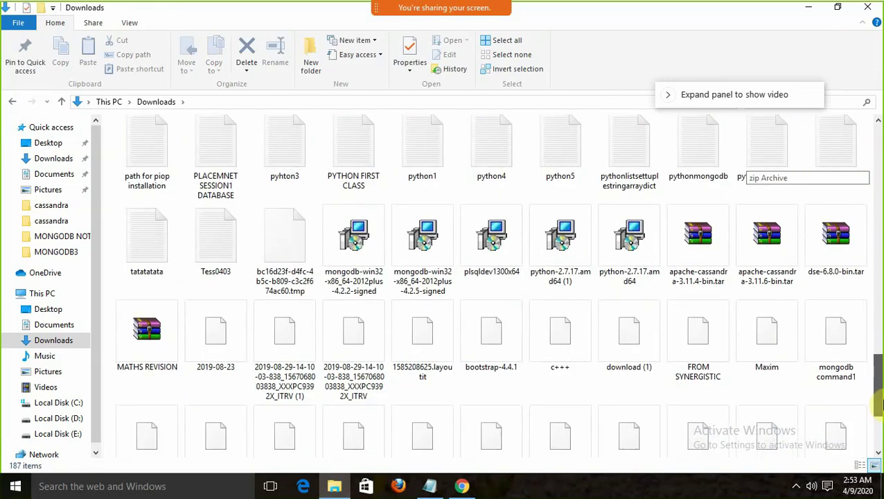
left_click(564, 277)
left_click(636, 282)
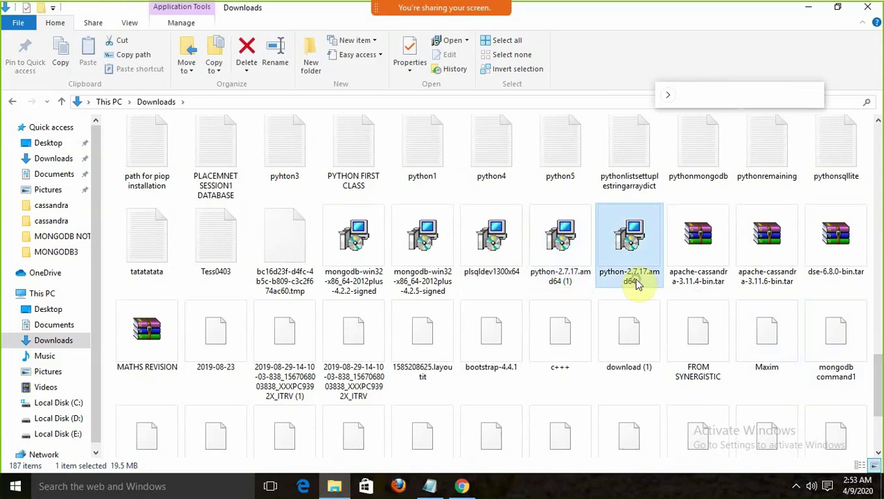
Launch the python-2.7.17.amd64 installer and cancel the Python 2.7.17 (64-bit) setup wizard
left_click(627, 239)
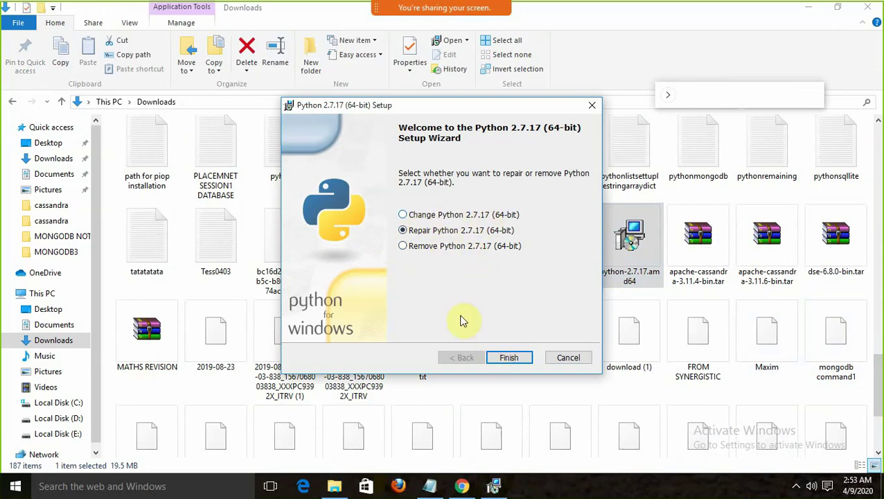
left_click(567, 358)
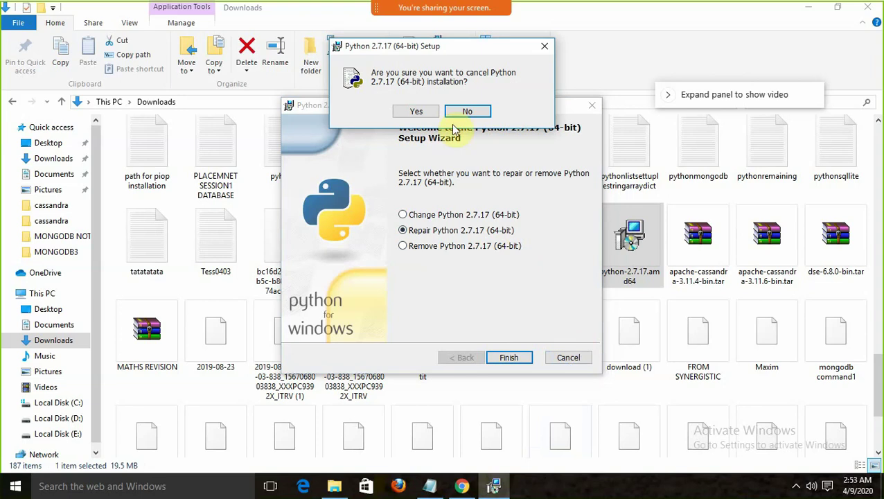
left_click(408, 112)
left_click(508, 357)
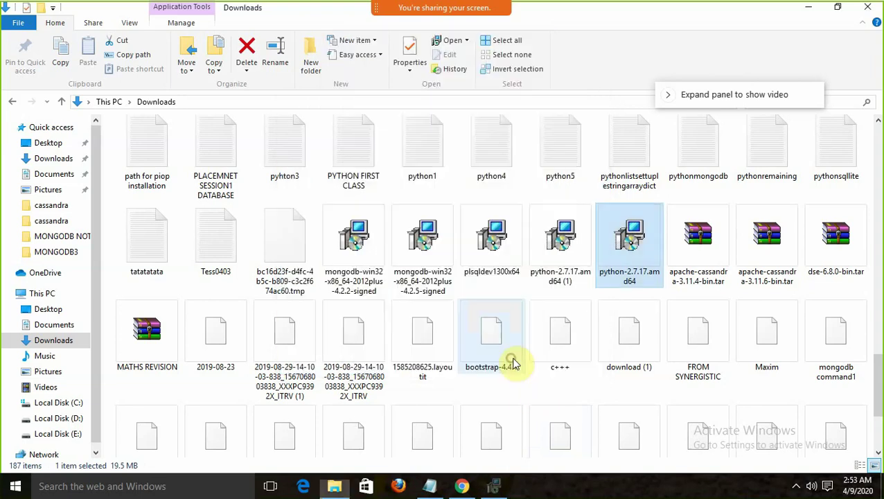
Close the Downloads window and minimize the browser and Notepad to reveal the desktop
left_click(870, 8)
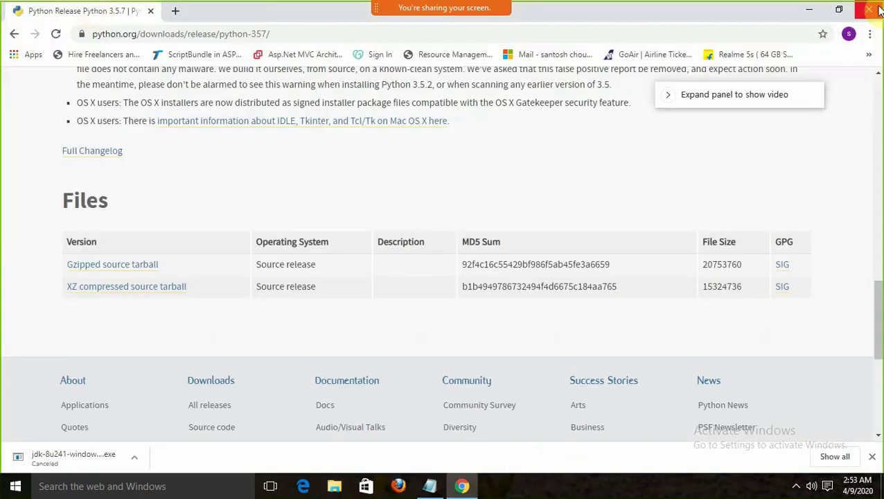
left_click(14, 33)
left_click(808, 10)
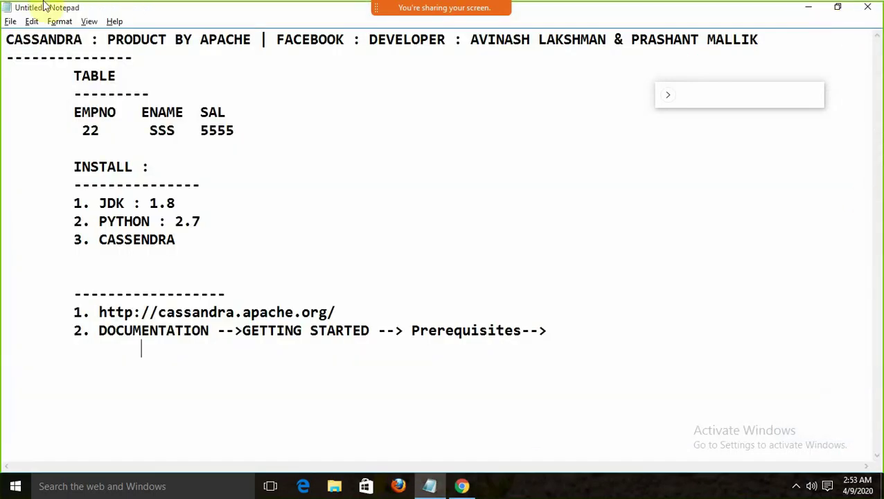
left_click(810, 8)
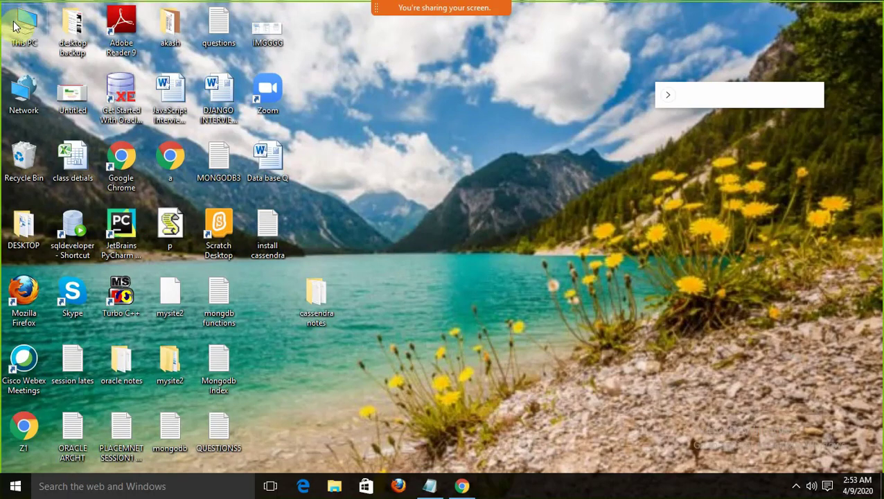
Open the Python27 folder on Local Disk (C:) from This PC
double_click(23, 27)
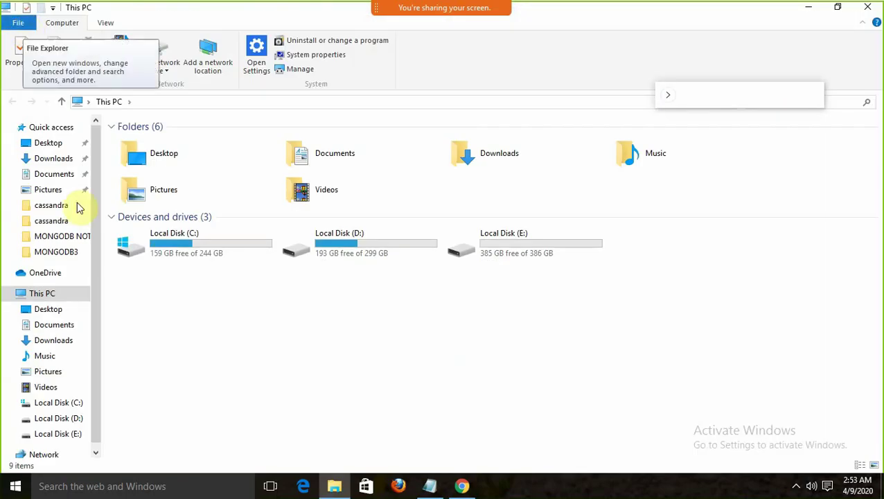
left_click(202, 247)
double_click(203, 247)
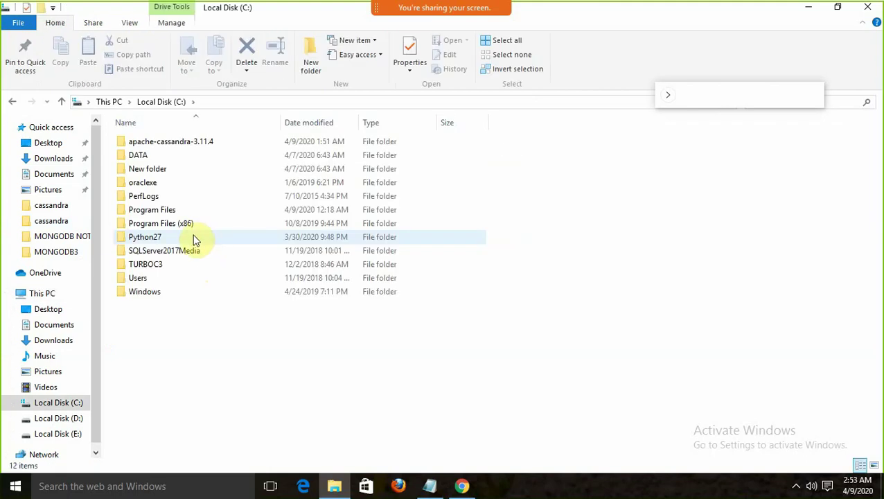
left_click(156, 239)
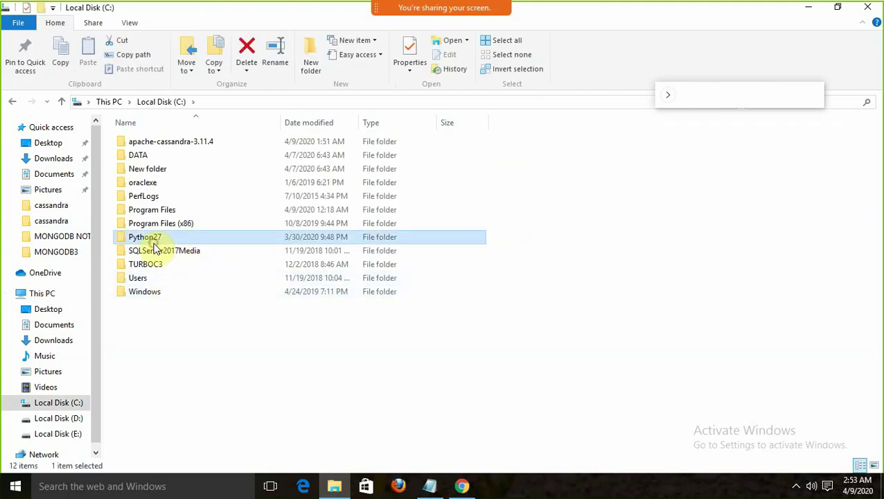
double_click(155, 242)
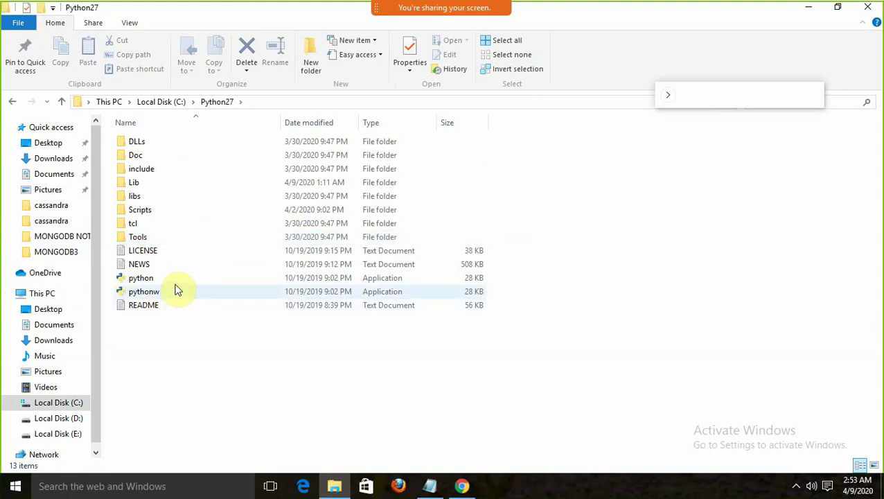
Examine the Python27 installation folder, checking its full path and the files it contains
left_click(271, 102)
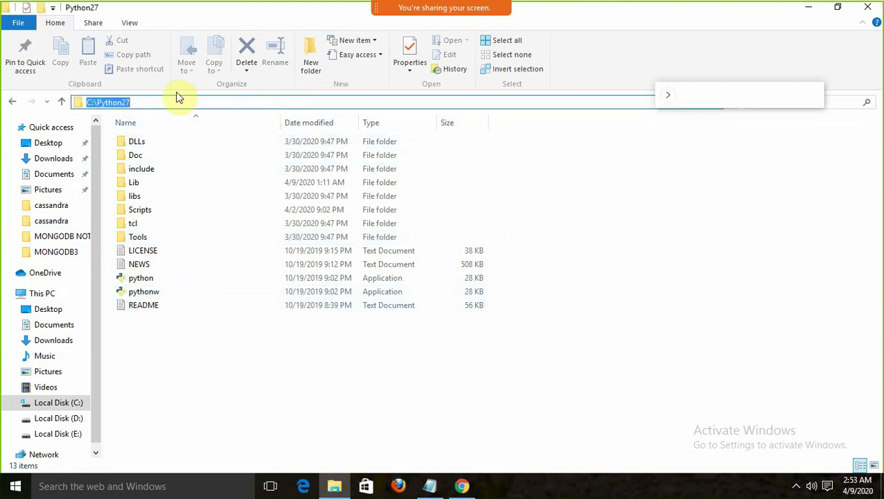
left_click(146, 102)
key("ctrl+a")
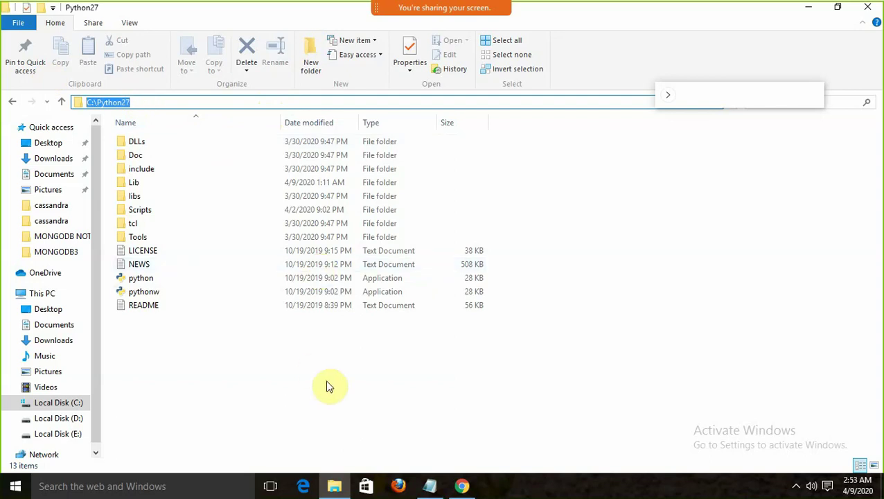
left_click(151, 309)
left_click(146, 292)
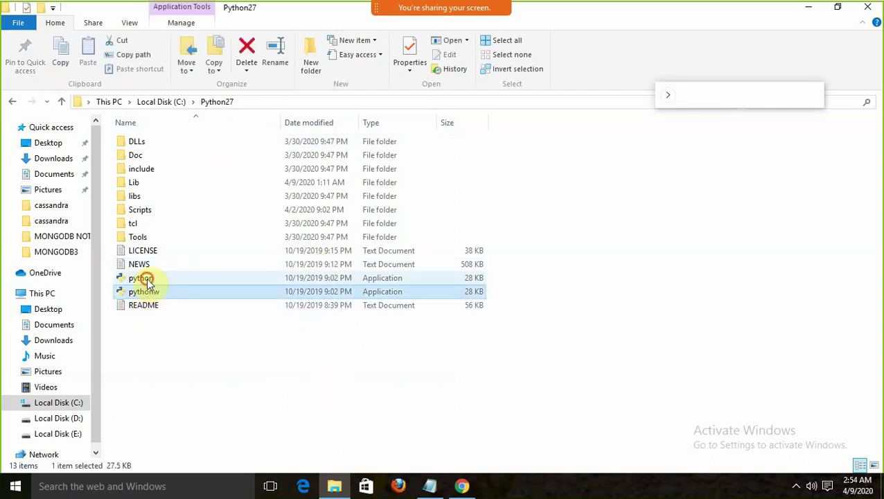
left_click(142, 278)
left_click(141, 264)
left_click(145, 251)
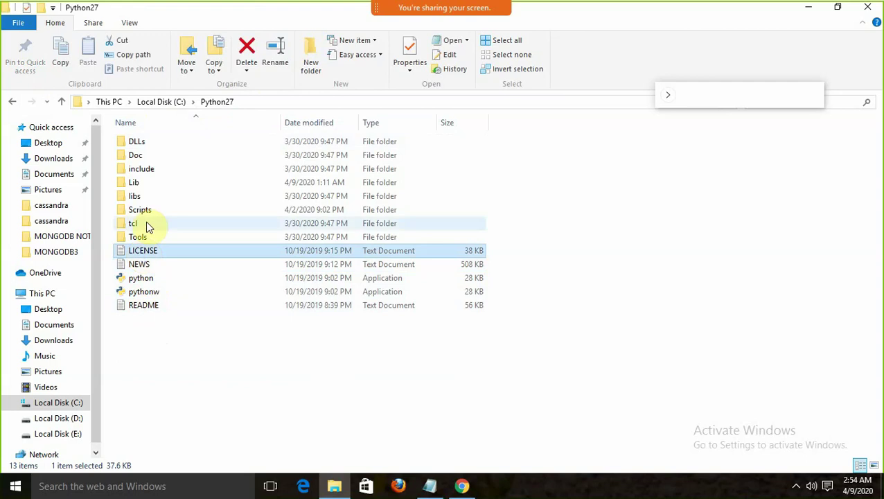
left_click(241, 103)
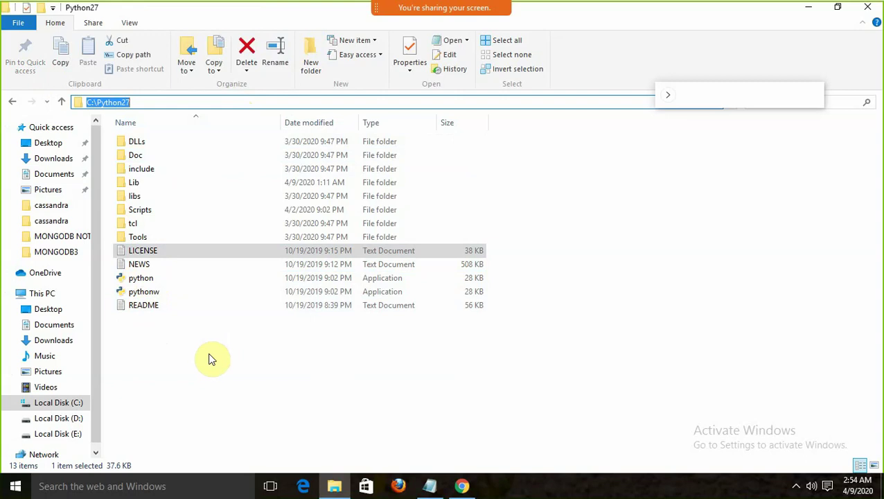
left_click(138, 102)
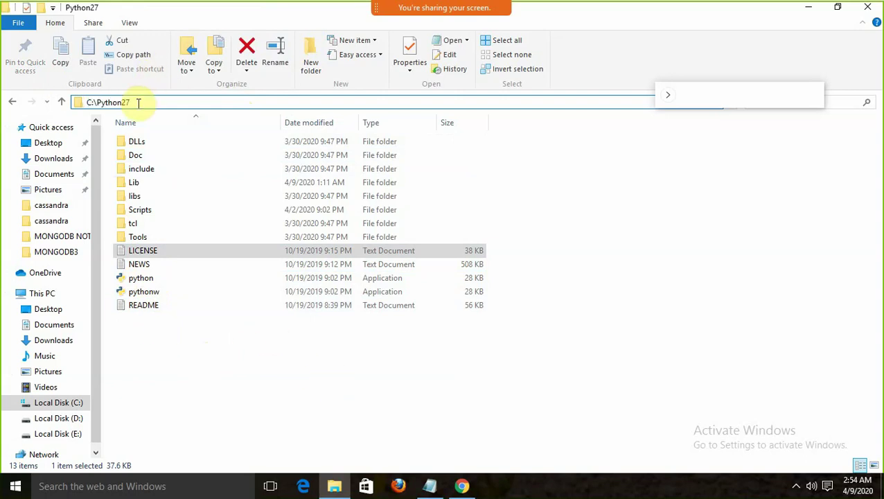
Close File Explorer and return to the untitled Notepad document with the installation notes
left_click(874, 8)
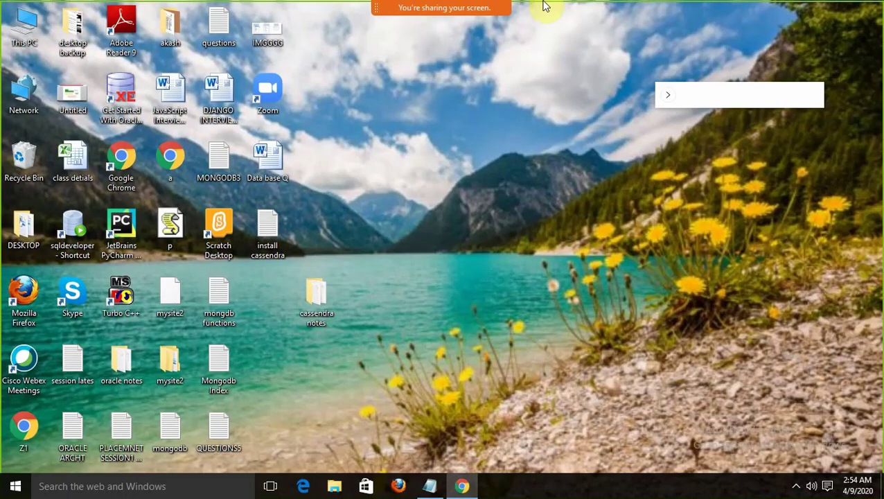
right_click(455, 113)
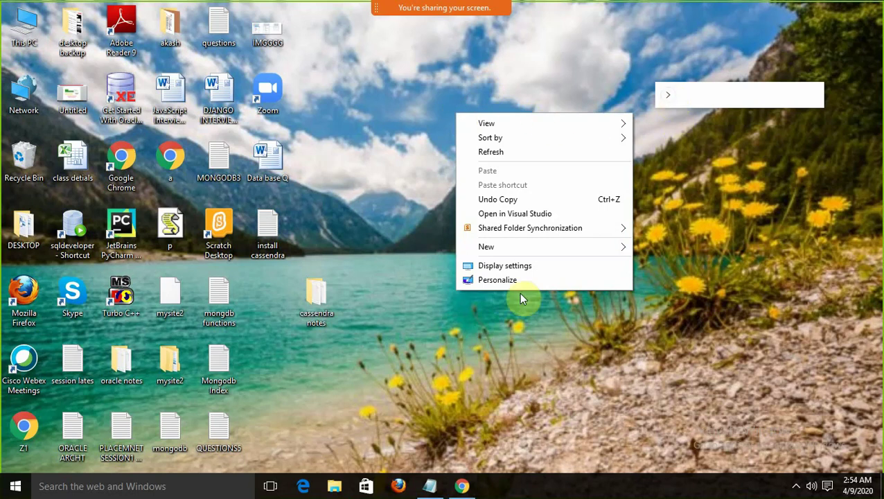
left_click(428, 486)
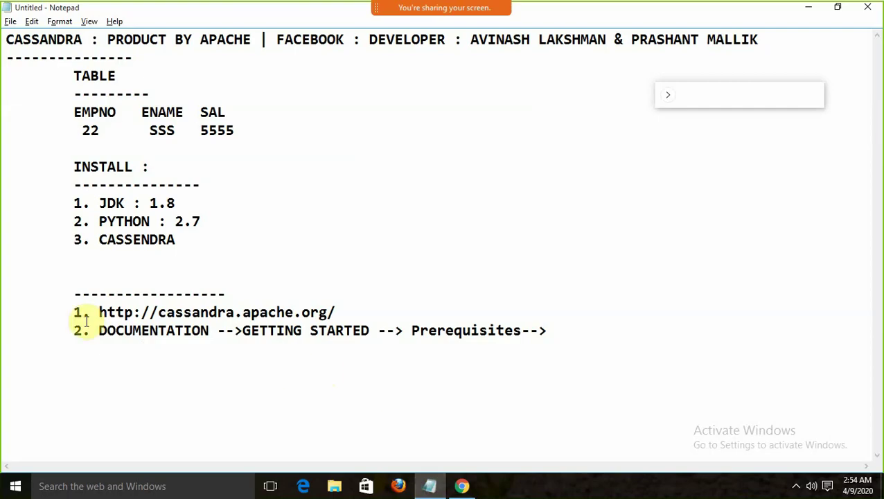
Add the indented item "1. JAVA - 8" beneath the DOCUMENTATION, GETTING STARTED, Prerequisites line of the notes
left_click(158, 330)
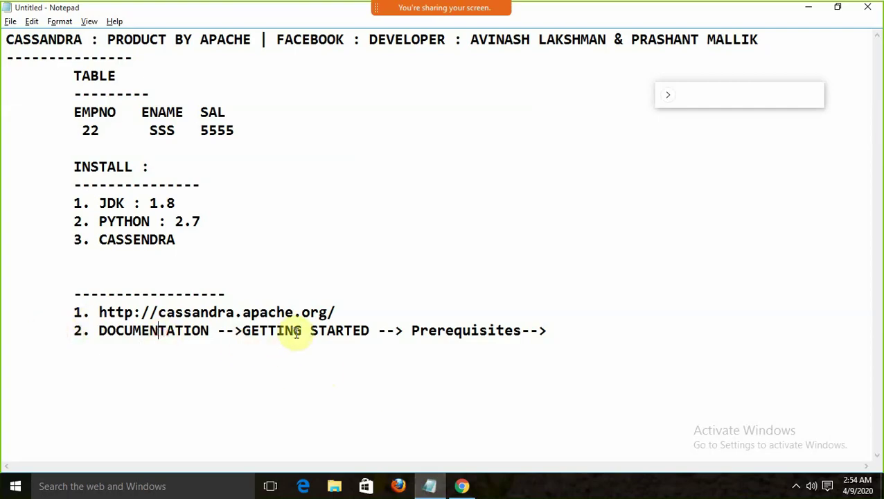
left_click(442, 330)
left_click(557, 332)
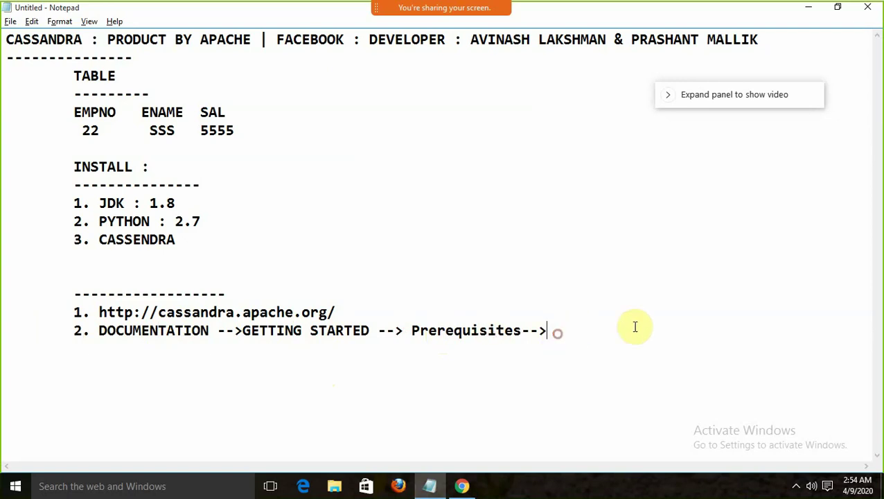
key("Return")
key("Tab")
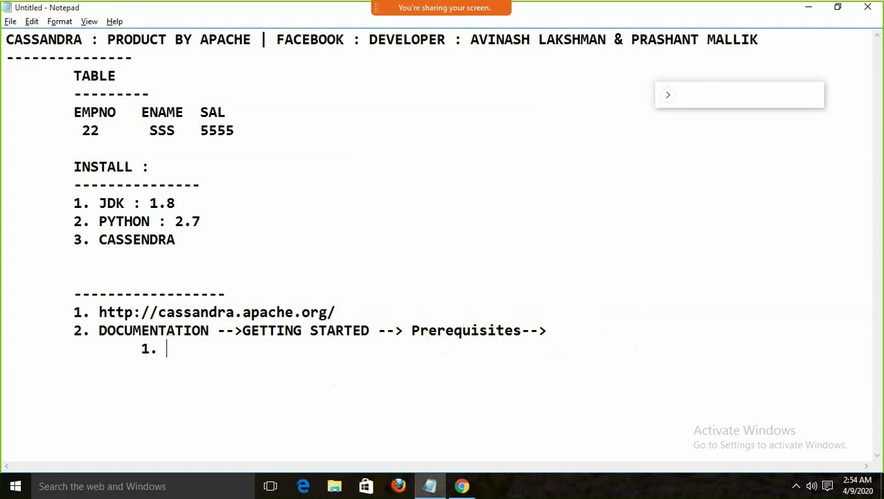
type("1. JAVA")
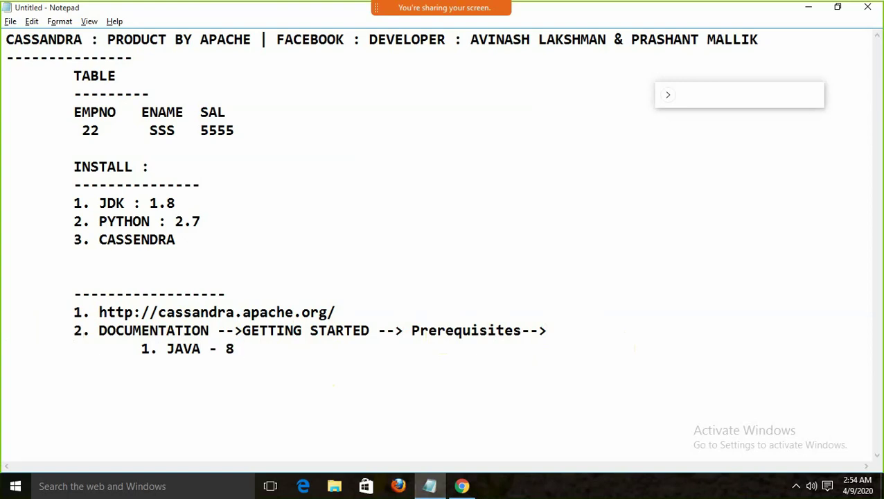
Append the note "(INSTALL..DOWNLOAD...CLICK...)" to the "1. JAVA - 8" item
type("- 8 (INSTALL")
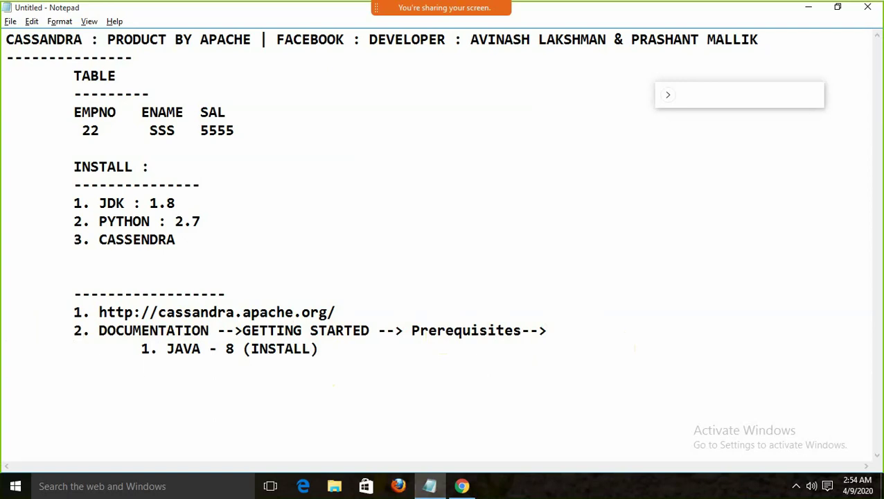
key("Up")
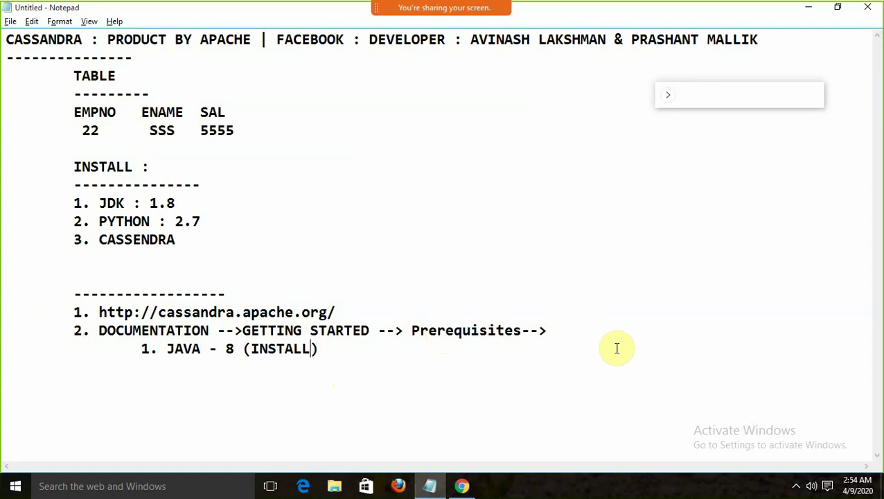
type("..DOWNLOAD")
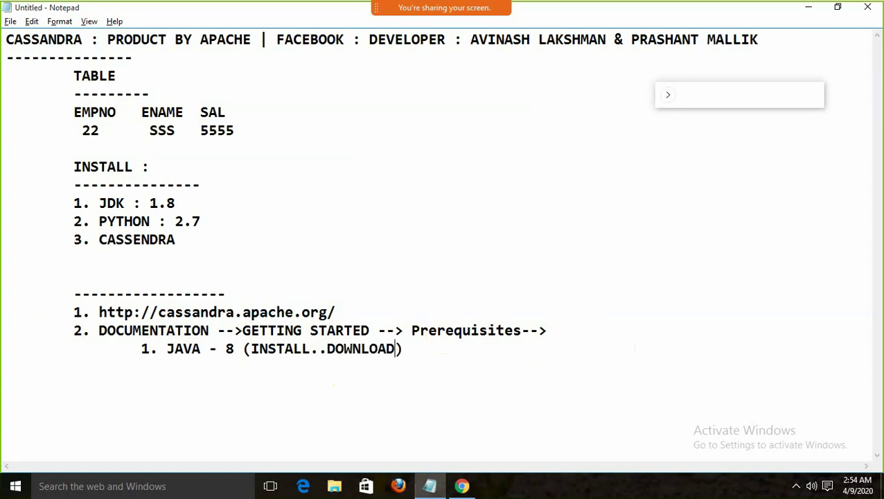
type("...CLICK")
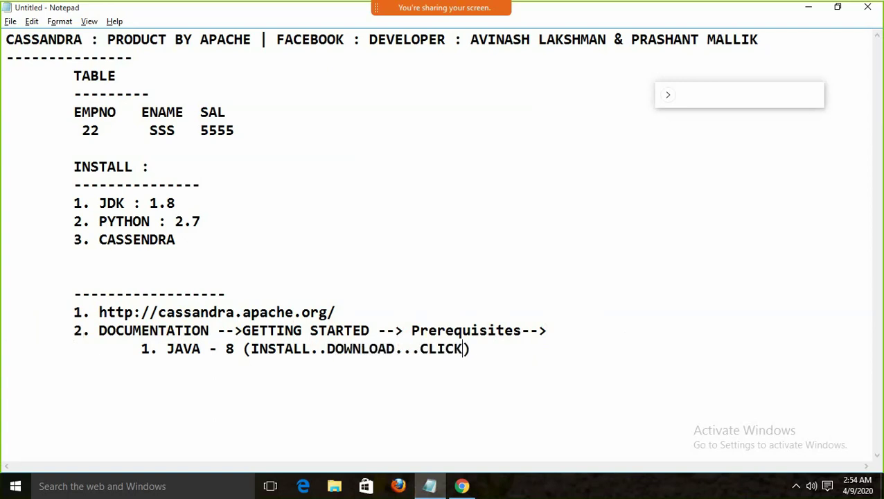
type("...")
Add the further indented command line "C:\>java -version" beneath the JAVA - 8 item
key("Return")
key("Tab")
type("C:\\>JAVB")
type("A")
key("BackSpace")
key("BackSpace")
key("BackSpace")
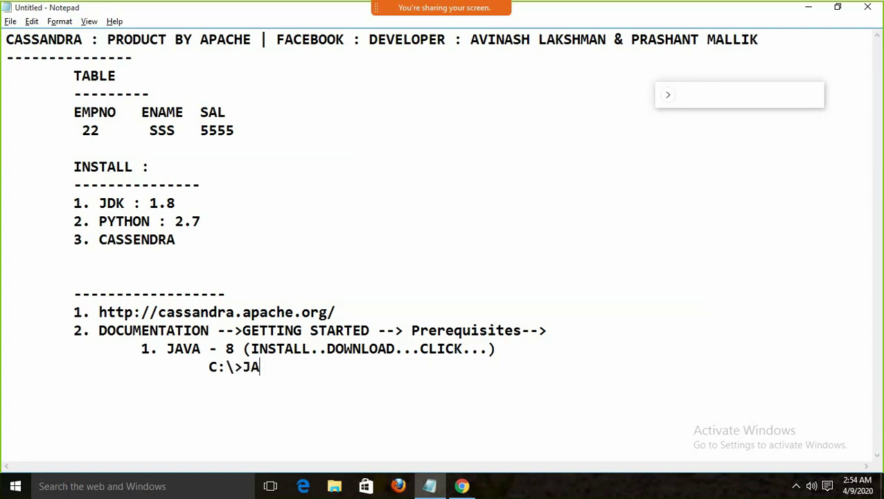
type("java -ver")
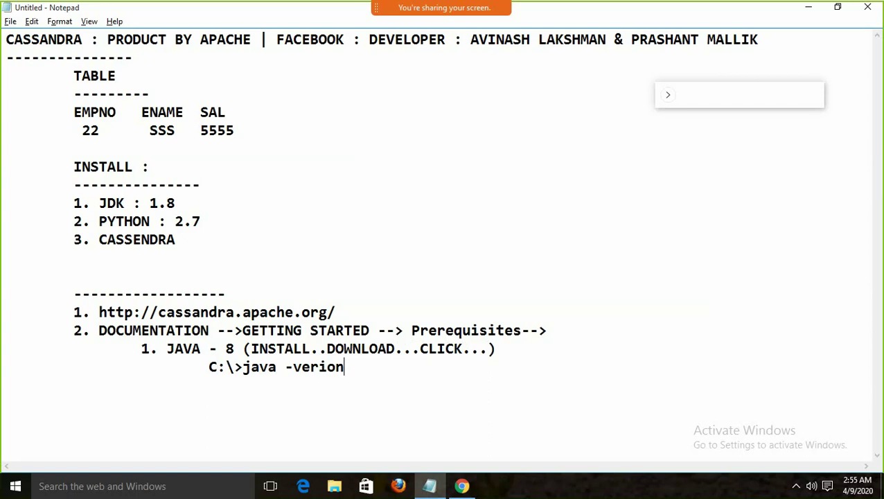
type("sion")
key("Return")
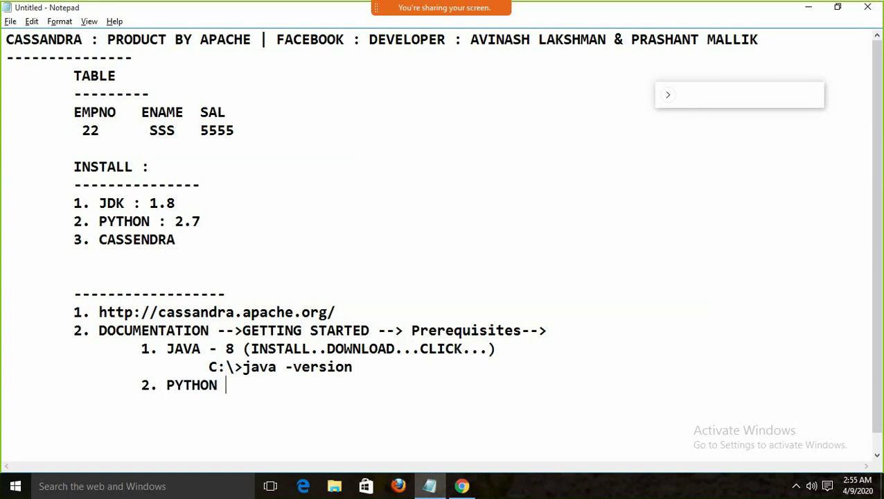
Add the item "2. PYTHON - 2.7 (INSTALL ...DOWNLOAD...CLICL)", separated from the java -version line by a blank line
type("2.7 (INSTA")
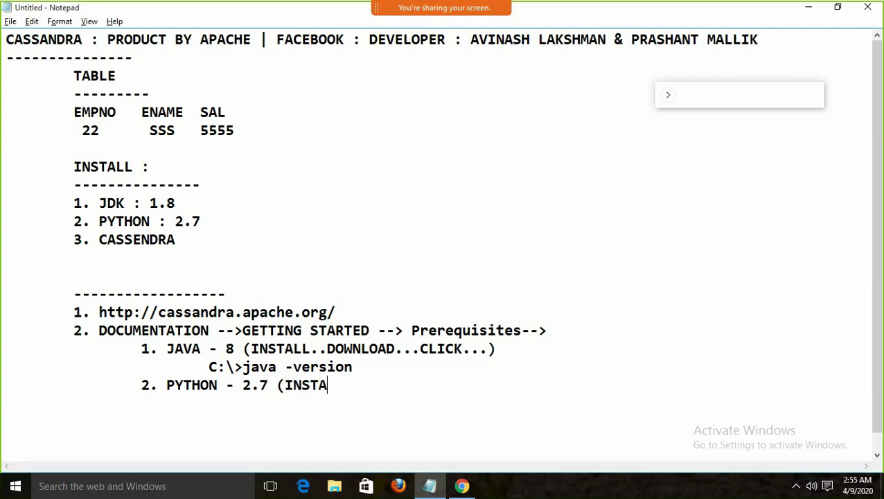
type("LL ...DOWNLOAD")
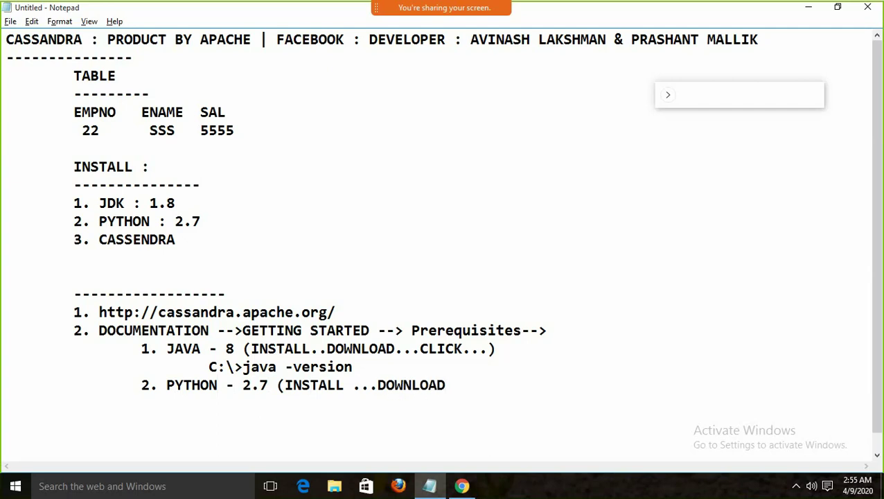
type("ICK...")
type(")")
left_click(616, 352)
key("Return")
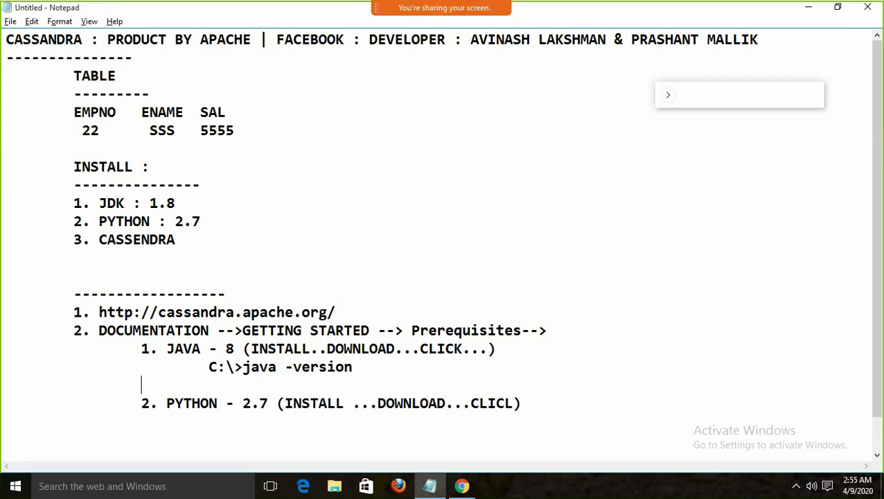
Append the installation location "(PROGRAM FILE/JAVA)" to the end of the JAVA - 8 item
key("Up")
key("Right")
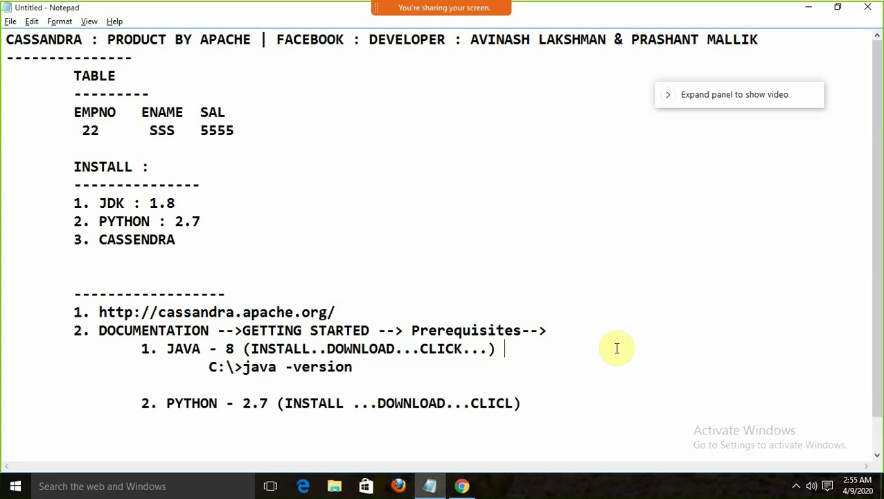
left_click(617, 347)
type("(P")
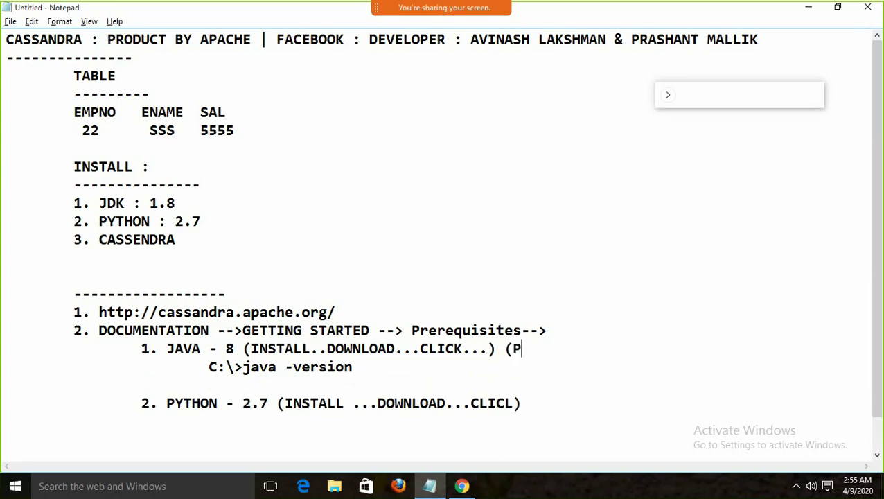
type("O")
type("ROGRAM FILE/JAVA")
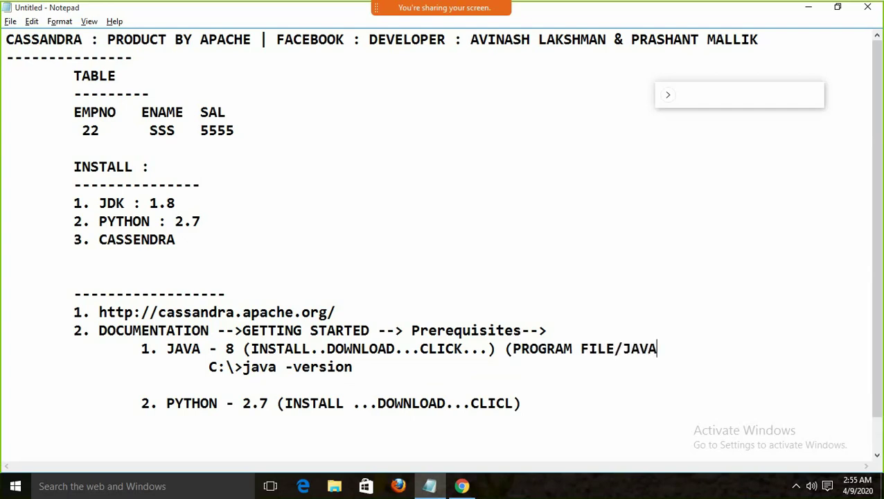
key("Down")
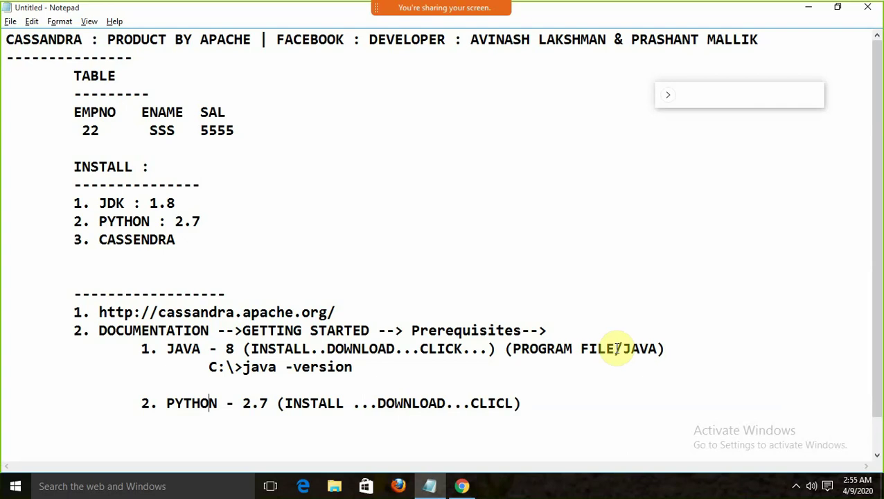
Append the installation location "(C:\PYTHON27)" to the end of the PYTHON - 2.7 item
key("End")
key("Return")
key("BackSpace")
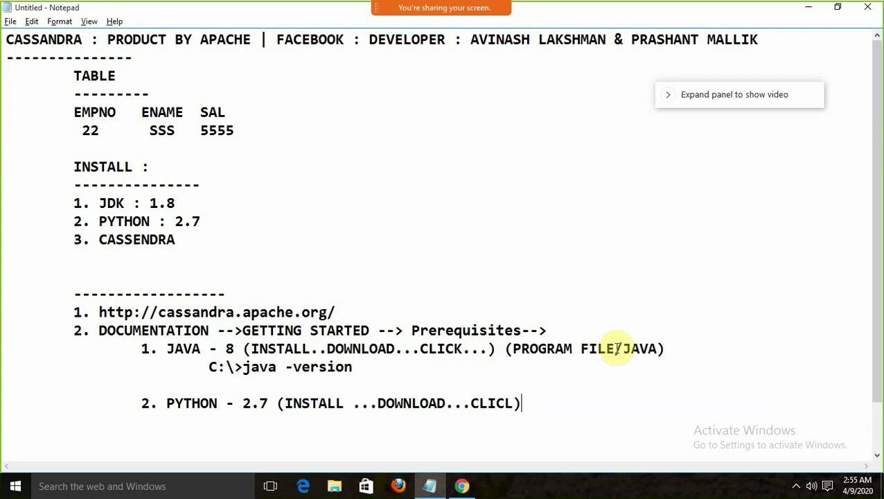
type("(C")
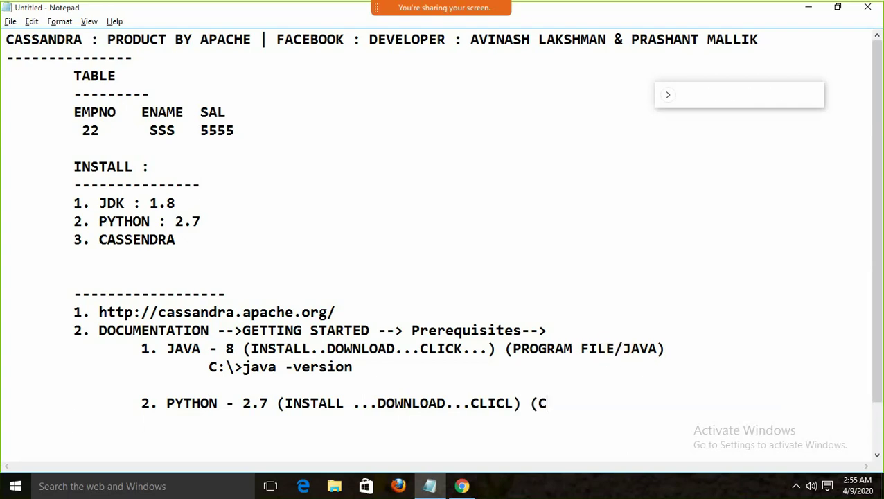
type(":\\>")
type("PYTHON2")
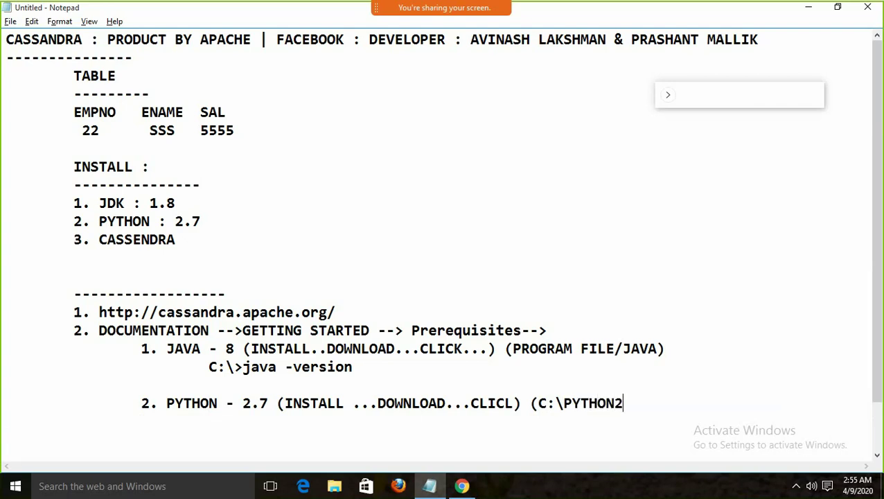
type("7)")
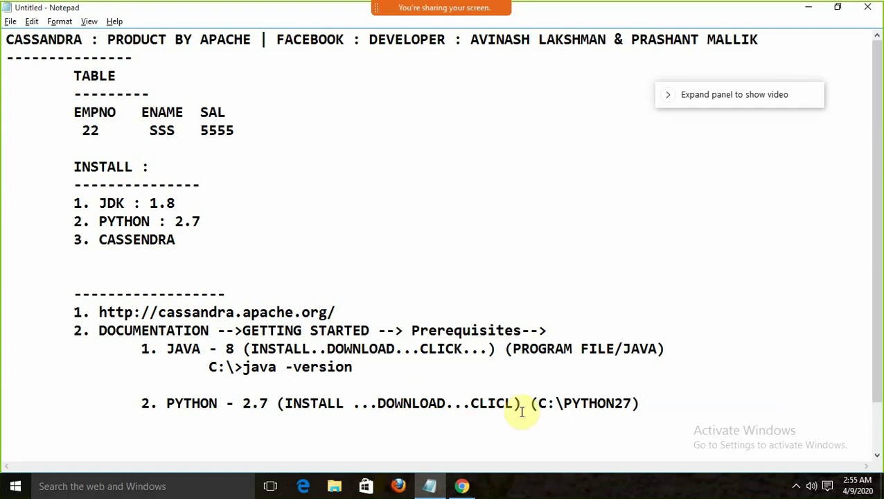
left_click_drag(555, 403, 564, 403)
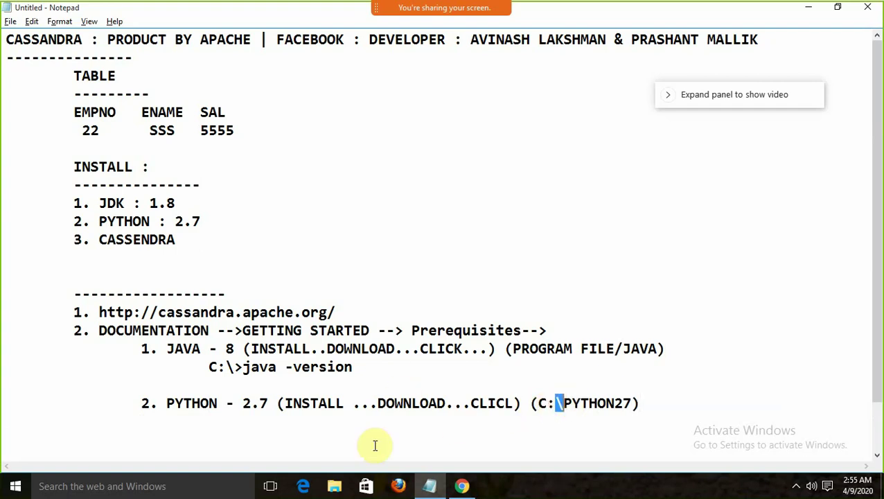
Switch to File Explorer and open the Python27 folder on Local Disk (C:) to check its location
left_click(335, 485)
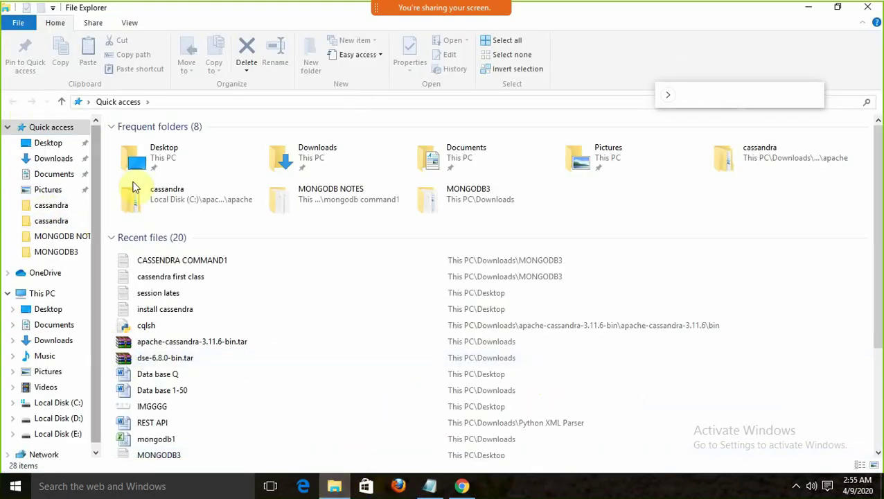
left_click(67, 405)
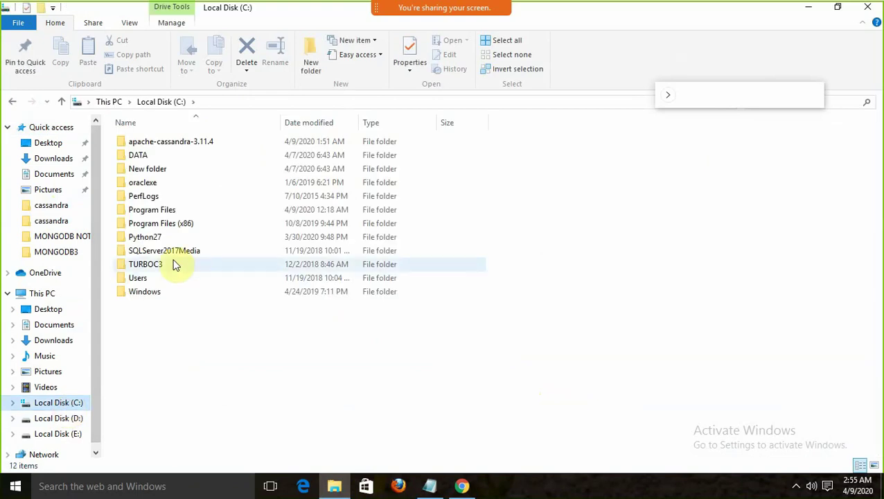
left_click(144, 237)
double_click(144, 237)
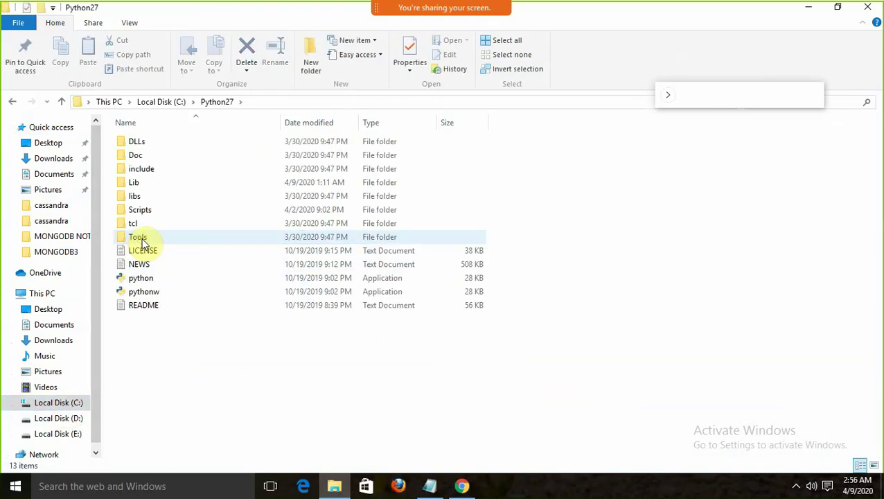
Return to the Notepad notes and add the item "3. SET PATH FOR PYTHON" with an indented "--" line beneath it
left_click(429, 486)
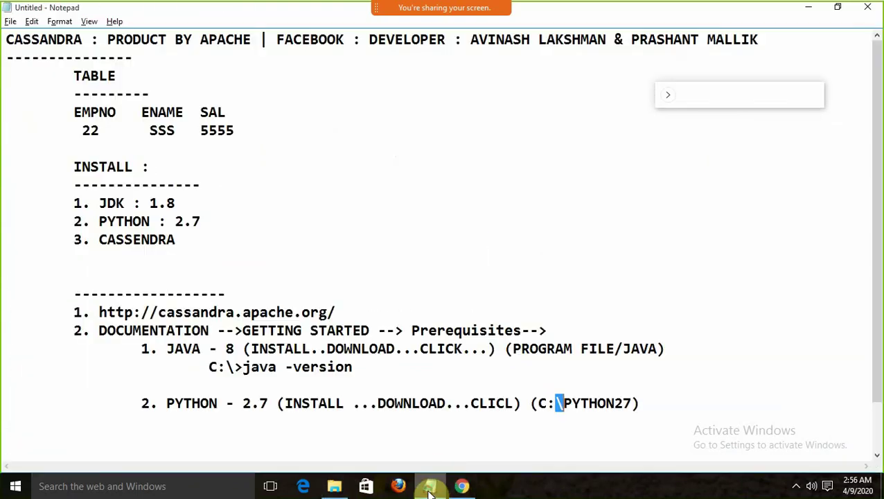
left_click(662, 398)
key("Return")
key("Return")
key("Tab")
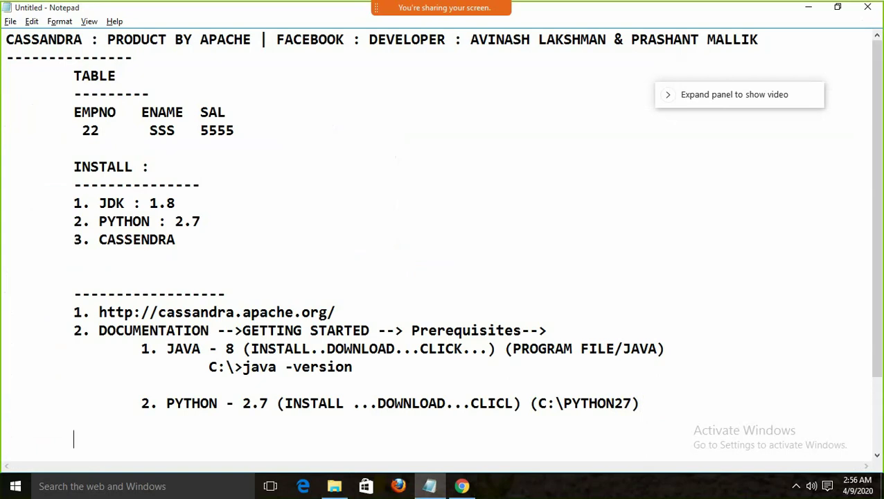
type("3.")
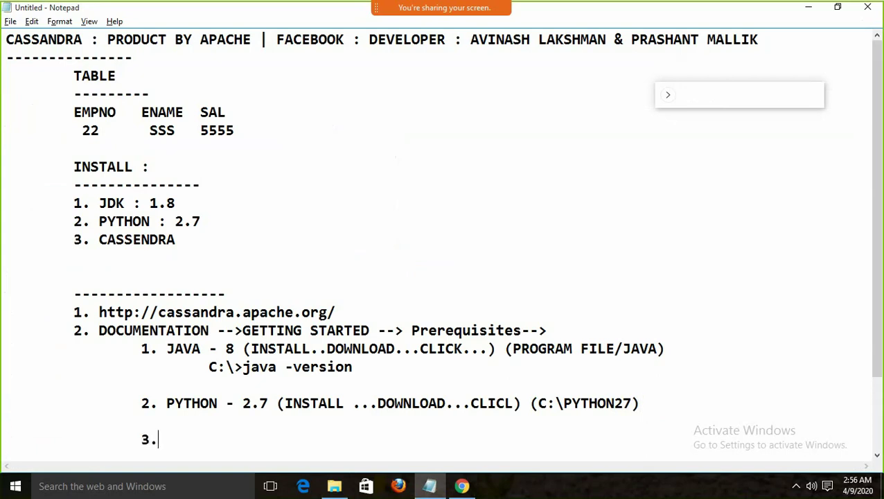
type(" SET PATH")
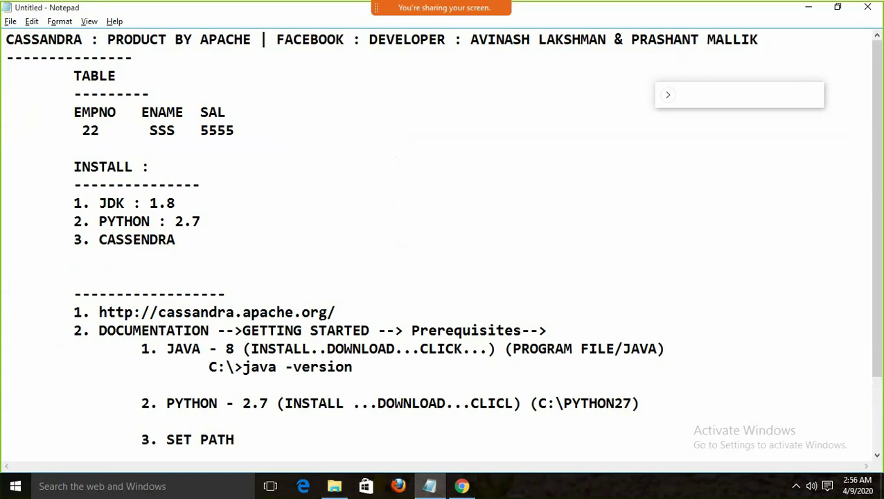
type(" FOR PYTHO")
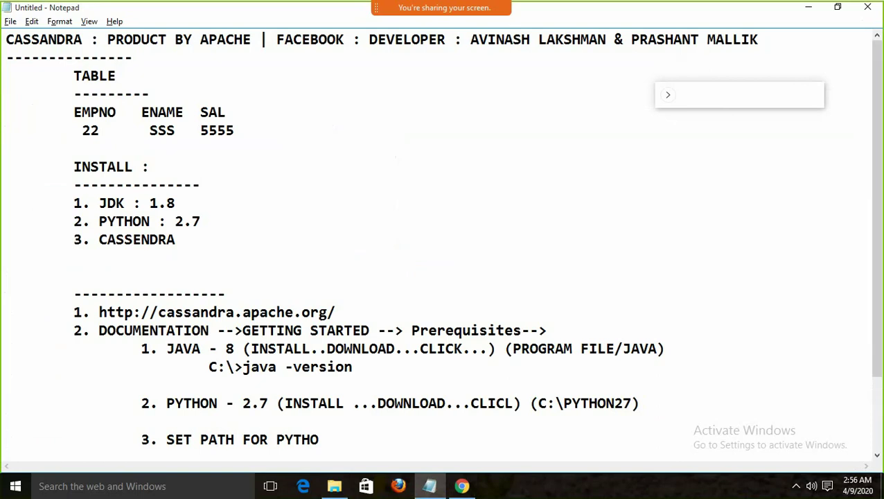
type("N")
key("Return")
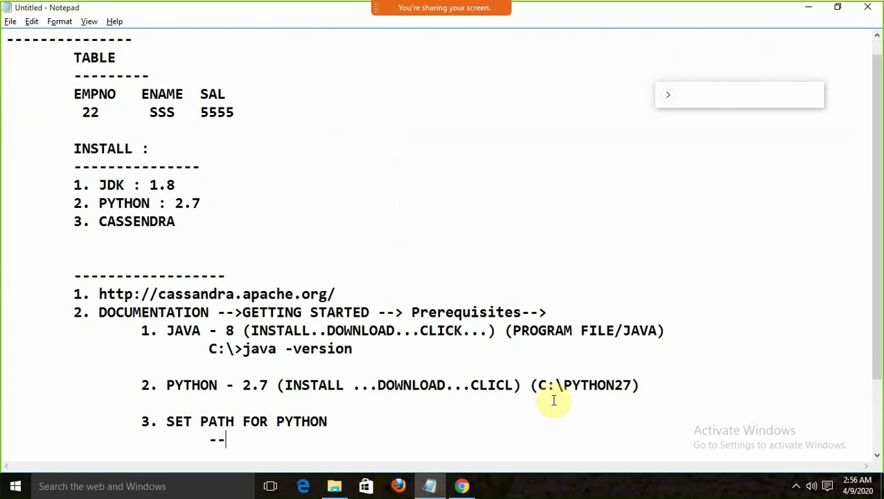
Minimize the open windows and open the advanced system settings from the properties of This PC
left_click(806, 8)
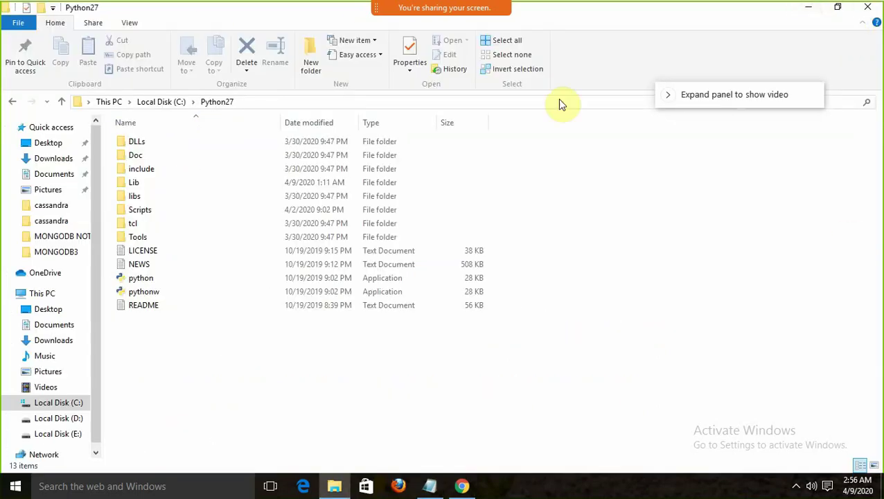
left_click(808, 8)
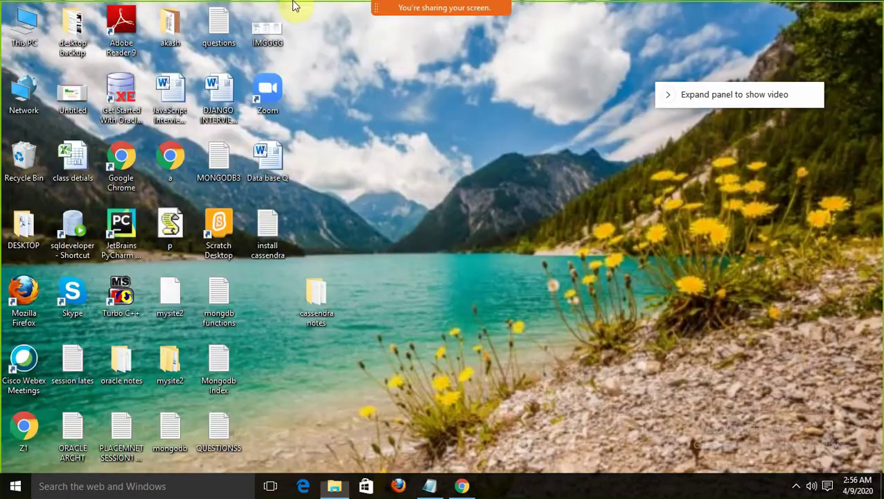
right_click(27, 38)
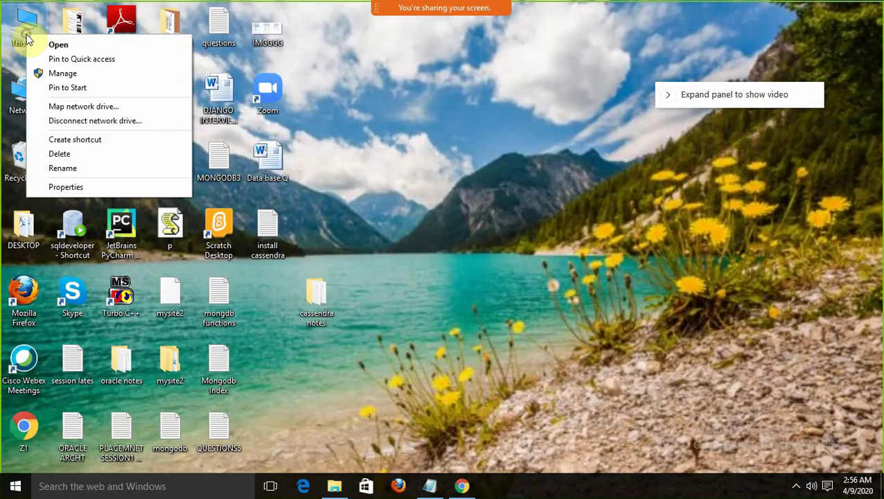
left_click(83, 191)
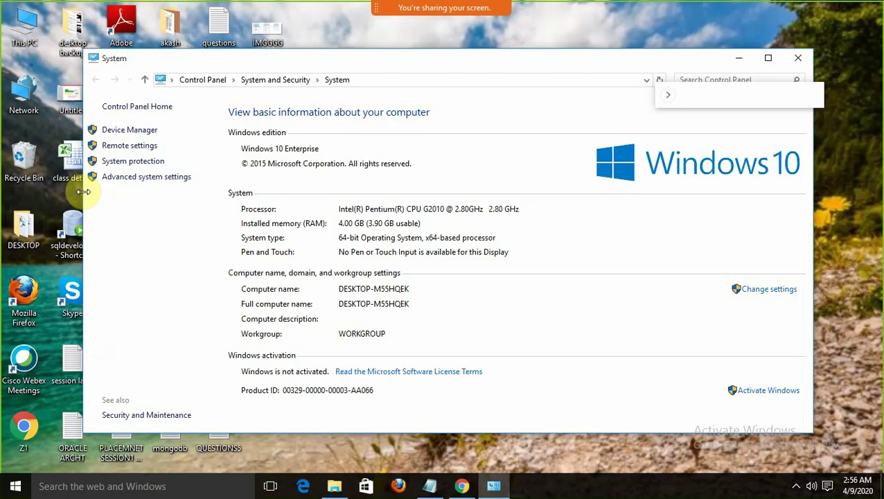
left_click(113, 177)
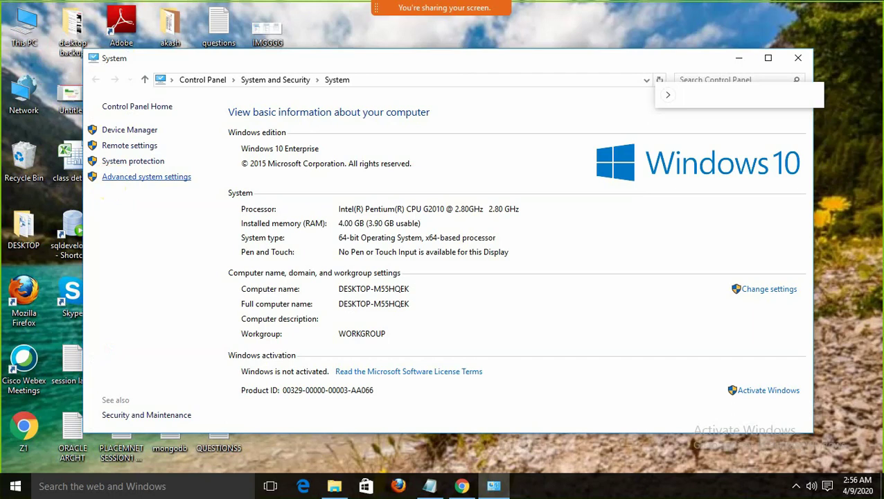
Switch to the Notepad notes and extend the line under SET PATH FOR PYTHON with "MYCOMPUTER ---RC--"
left_click(431, 486)
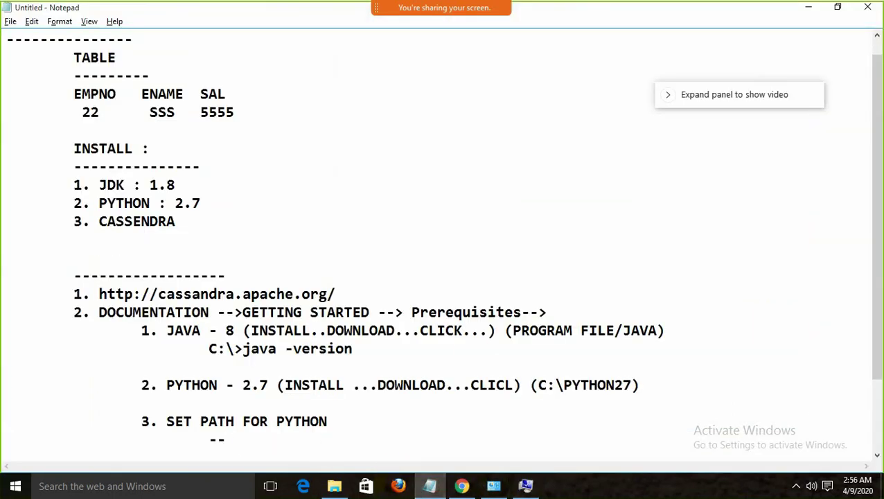
type("COMPU")
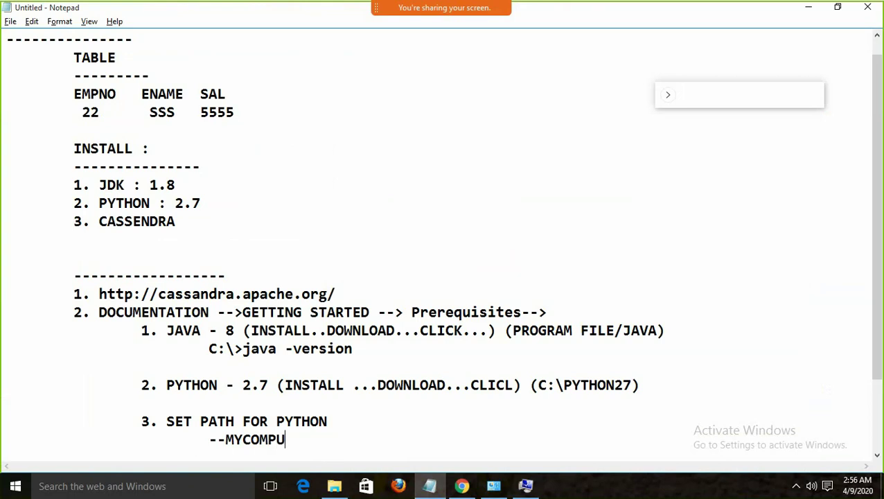
type("TER ---RC--")
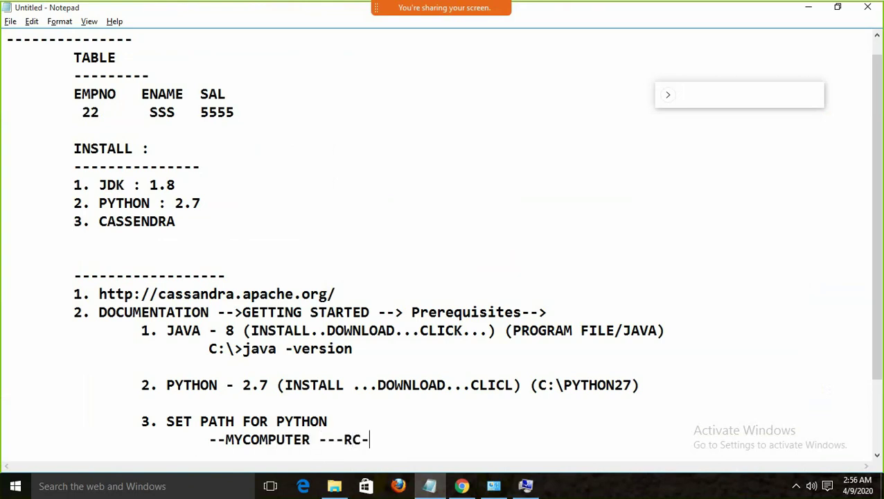
Close the open system windows and reopen the advanced system settings from the properties of This PC
left_click(526, 485)
left_click(312, 60)
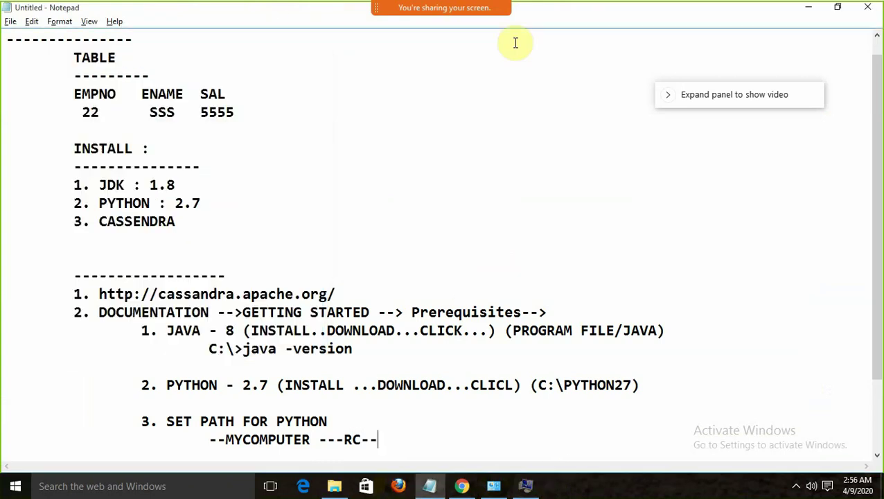
left_click(804, 7)
left_click(797, 58)
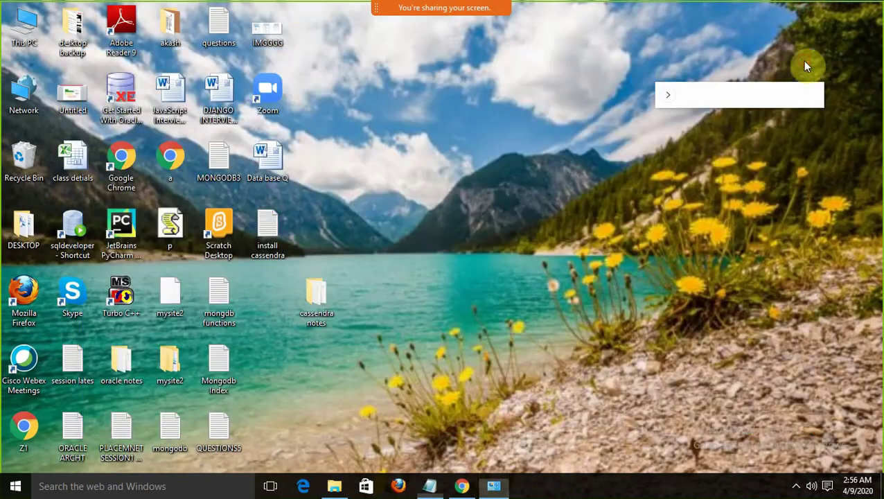
right_click(35, 45)
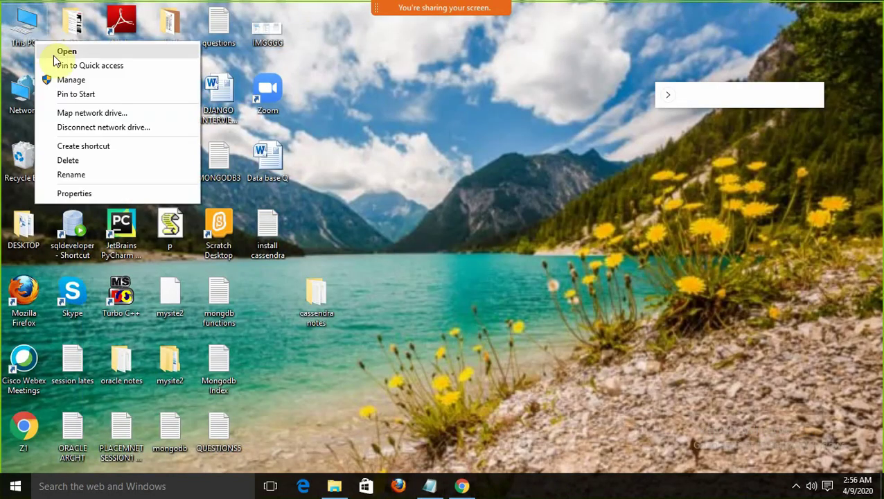
left_click(77, 196)
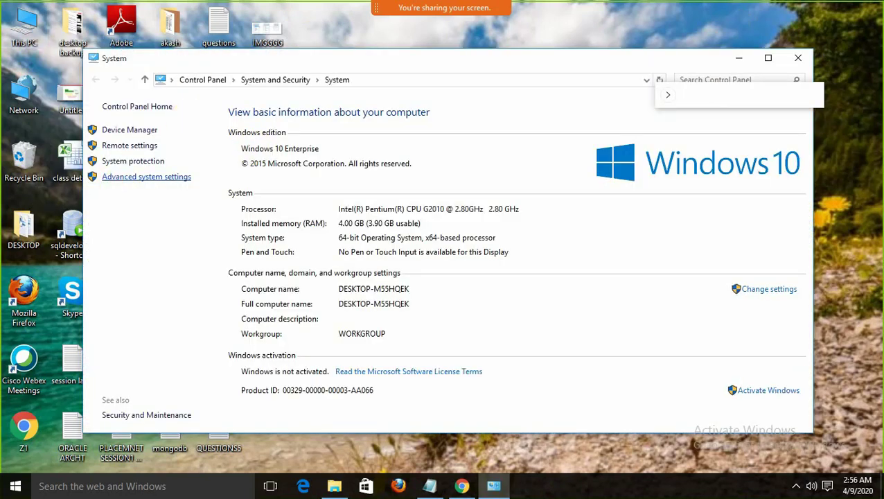
left_click(147, 177)
Return to the Notepad notes and append "PROPERTY---ADVANCE SETTINGS--" to the MYCOMPUTER line, removing any stray letter
left_click(419, 483)
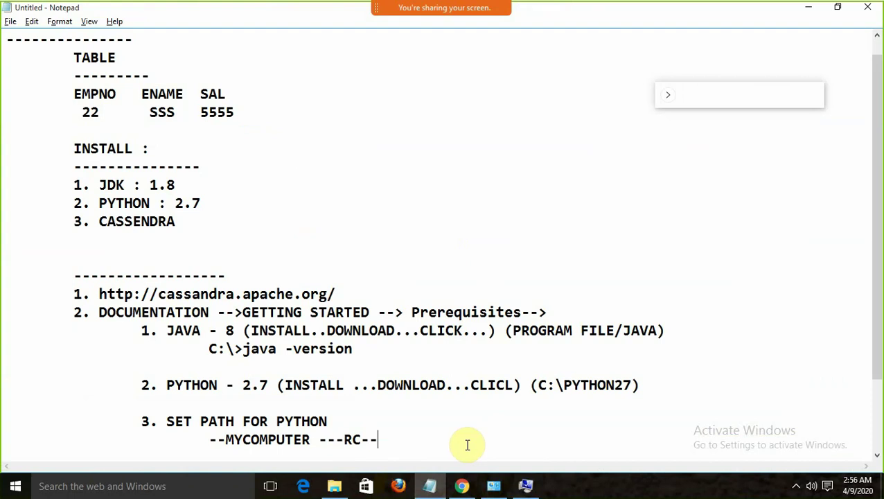
type("OPROPERT")
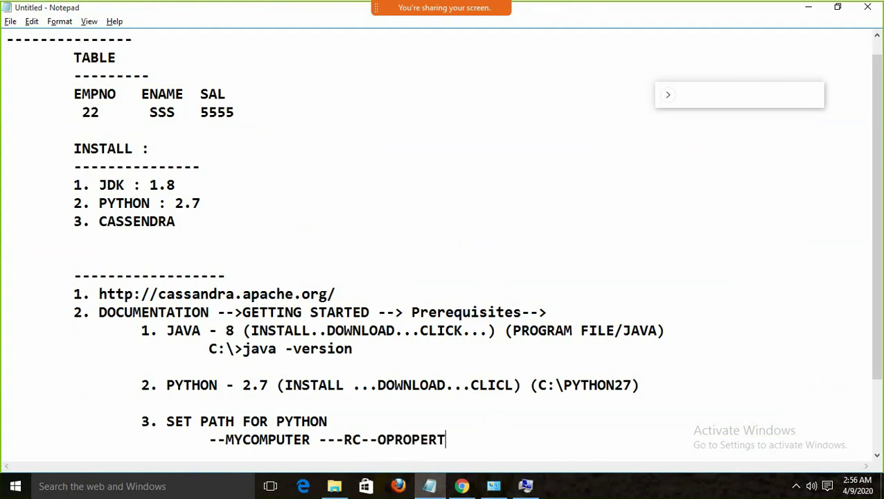
key("Left")
key("Left")
key("Left")
key("Left")
key("Left")
key("Left")
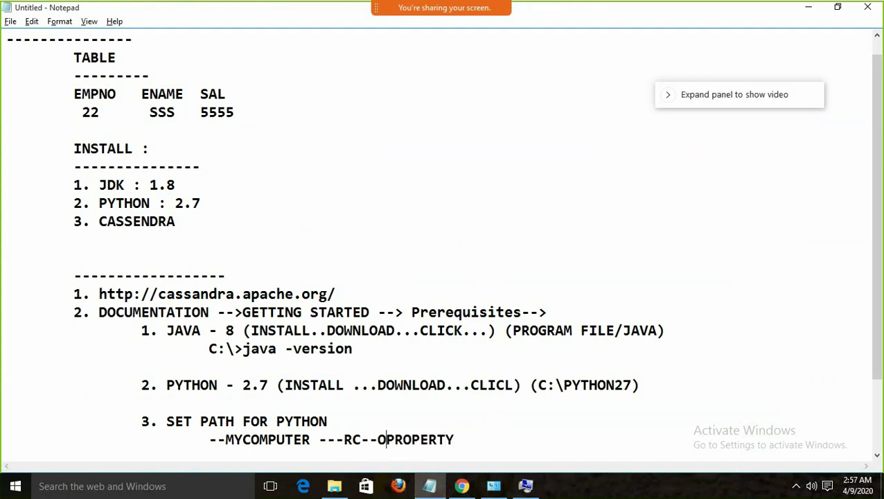
key("Delete")
key("End")
type("--")
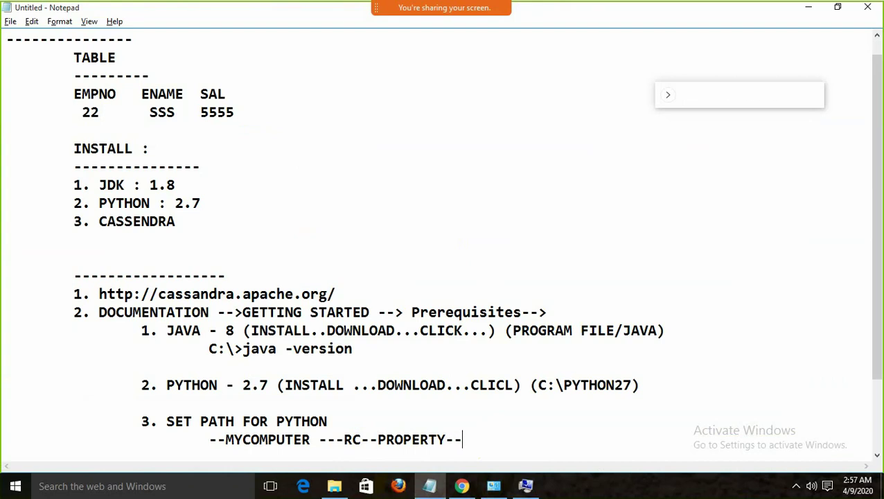
type("-ADVAN")
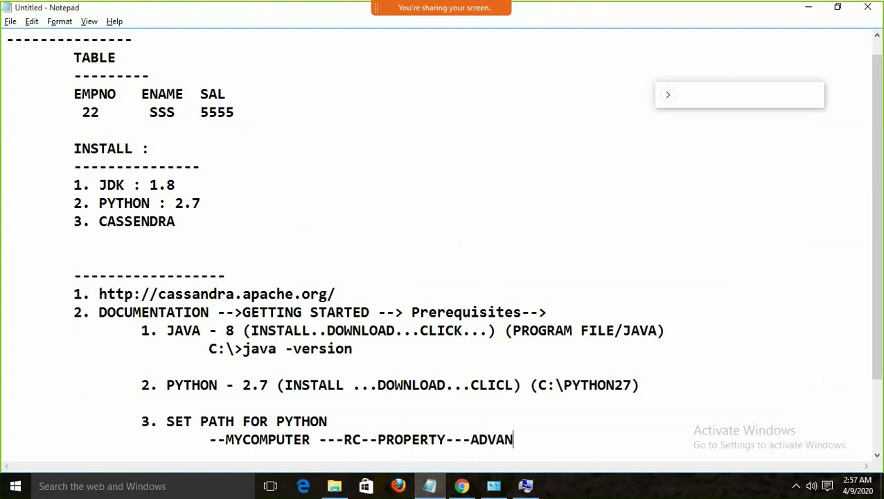
type("CE SETTINGS--")
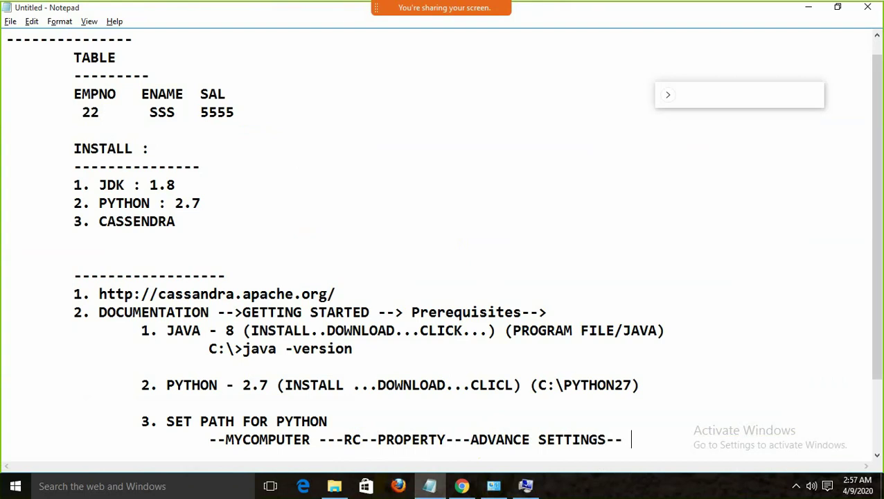
Cancel System Properties, reopen it from the System window's advanced system settings, and open the Environment Variables
left_click(525, 486)
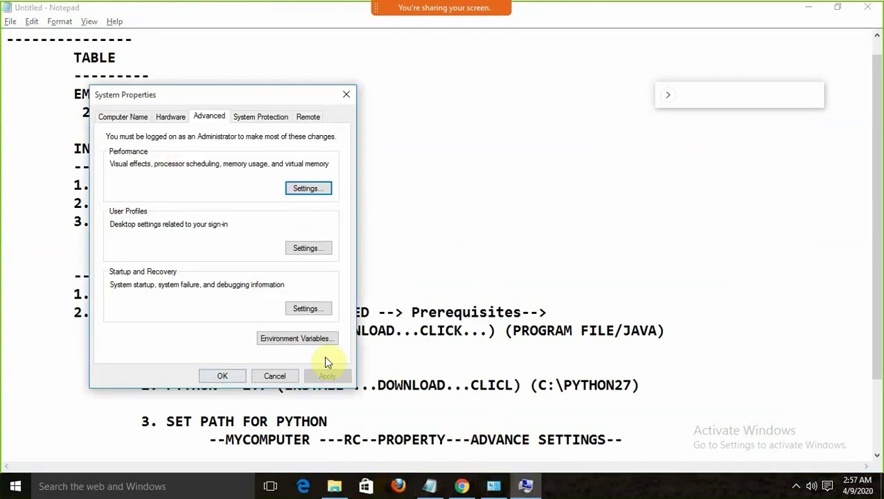
left_click(290, 375)
left_click(807, 7)
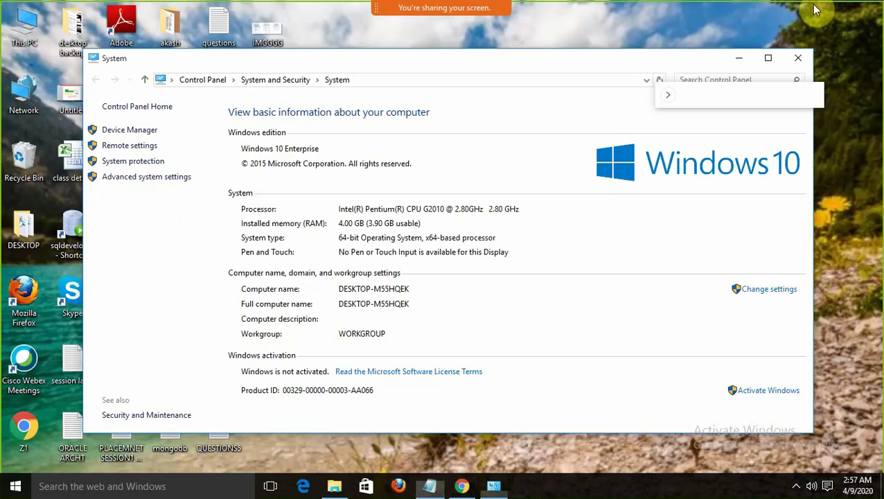
left_click(140, 178)
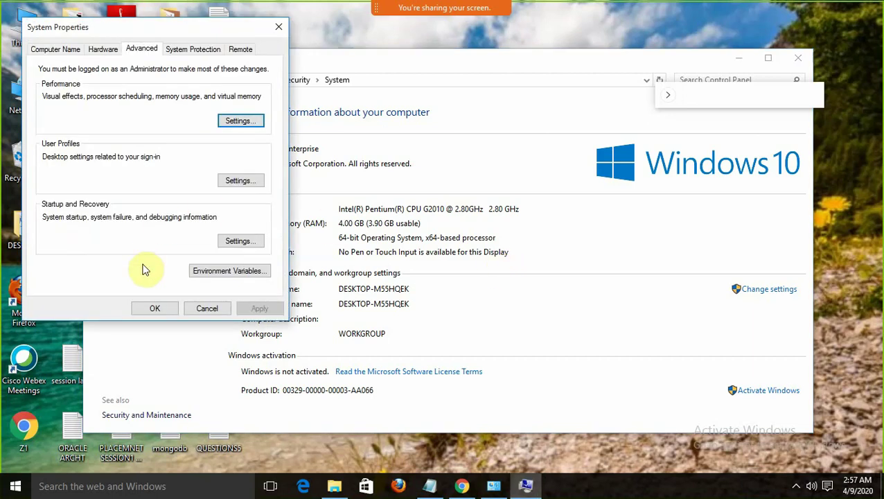
left_click(223, 275)
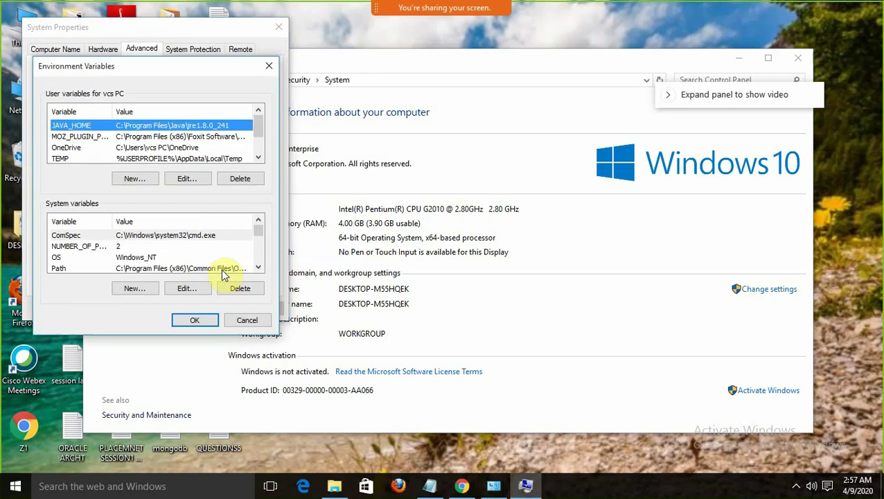
In the Notepad notes, insert "SYSTEM" before SETTINGS, append "ENCIRONMENT VARIABLE" to the line, and start a new "--" line below
left_click(424, 487)
left_click(600, 427)
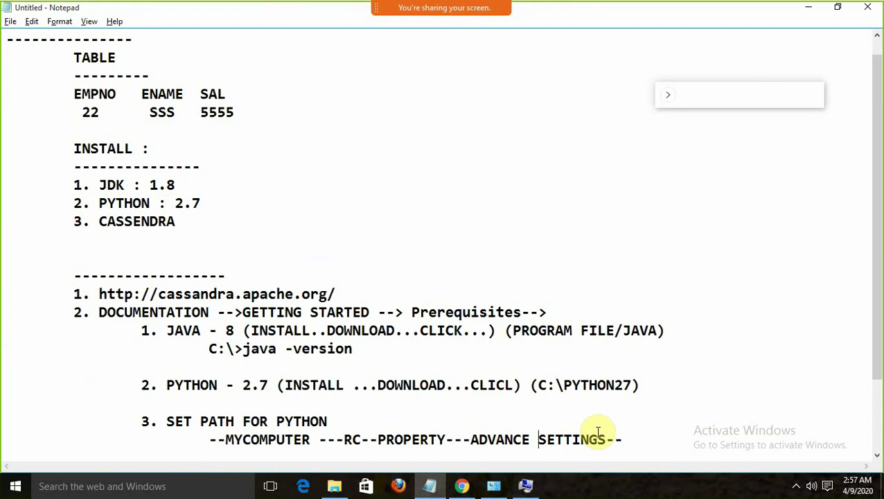
type("SYSTEM SETTI")
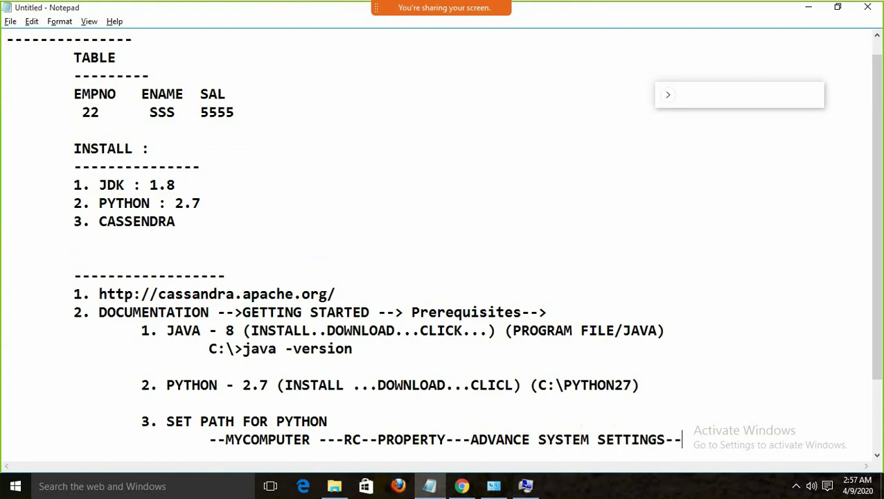
type("NGS--ENCIRONMEN")
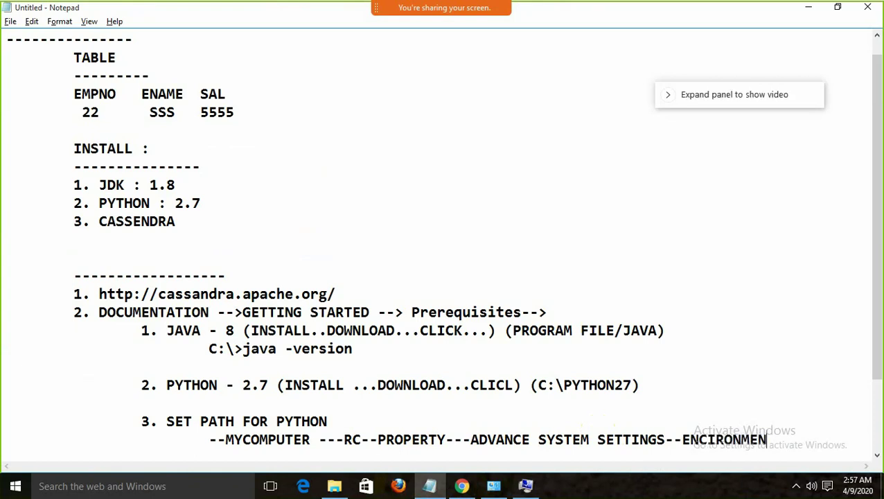
type("T VARIABLE")
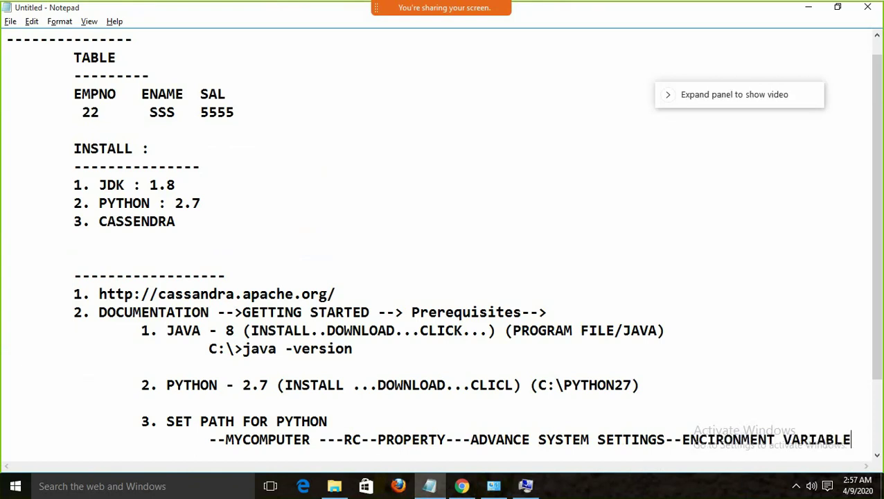
key("Return")
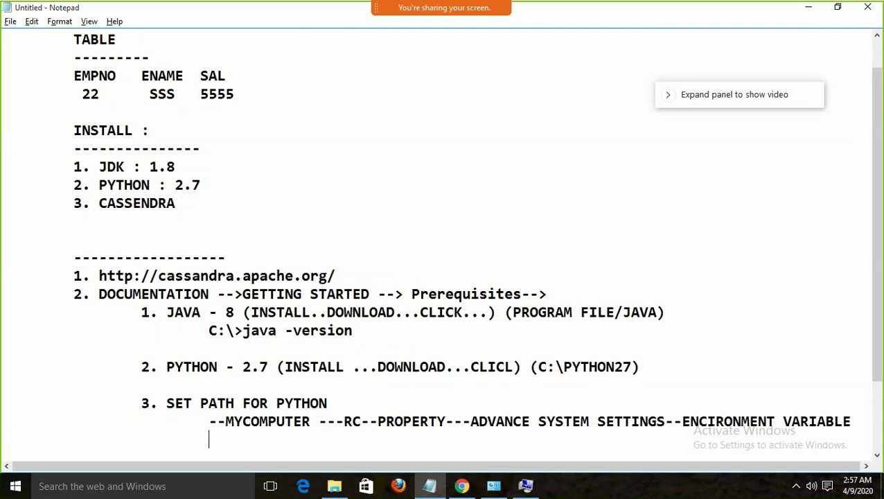
type("--")
Switch back to Environment Variables and select the Path variable among the system variables
left_click(525, 485)
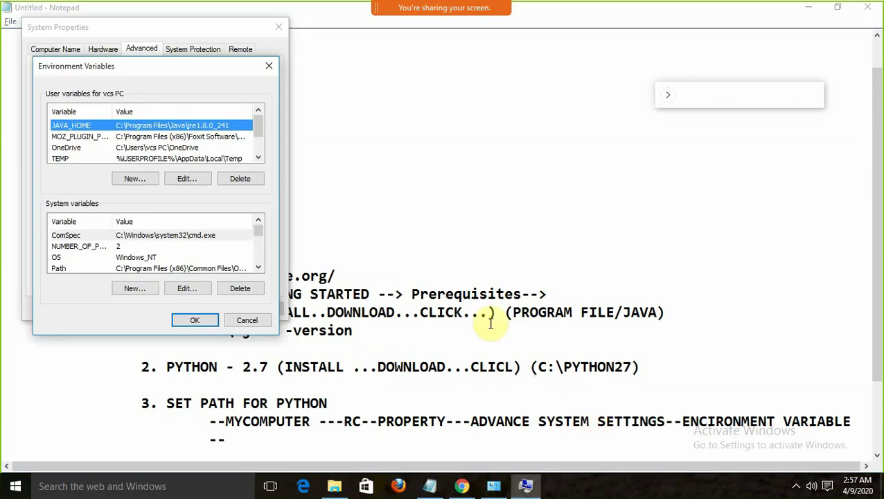
left_click(258, 269)
left_click(258, 268)
left_click(258, 269)
left_click(258, 222)
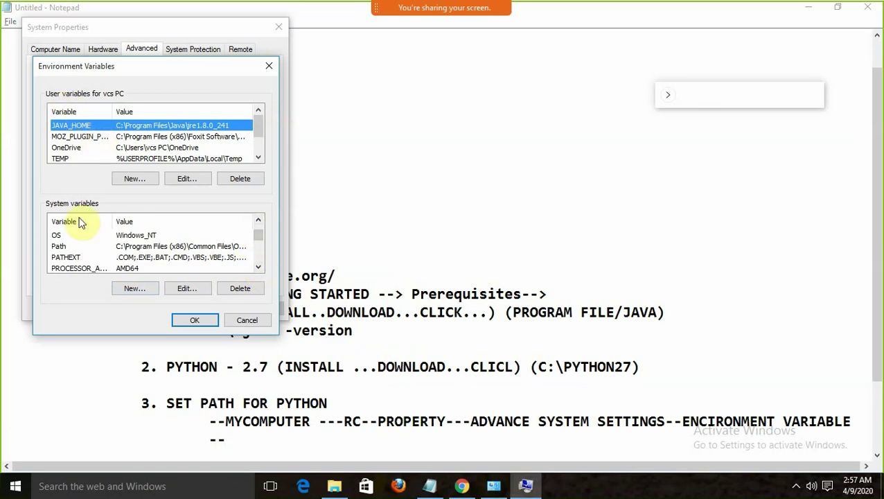
left_click(59, 248)
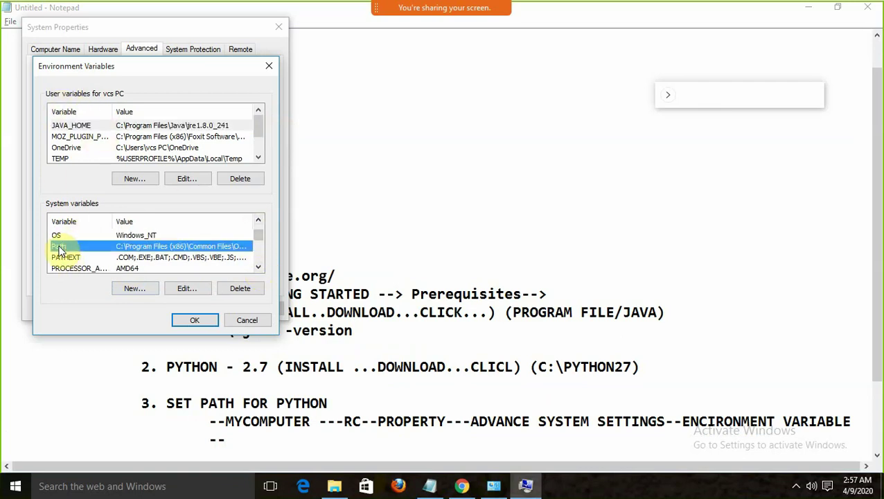
Return to the Notepad notes and complete the new line as "--SYSTEM VARIABLE--PATH--"
left_click(425, 487)
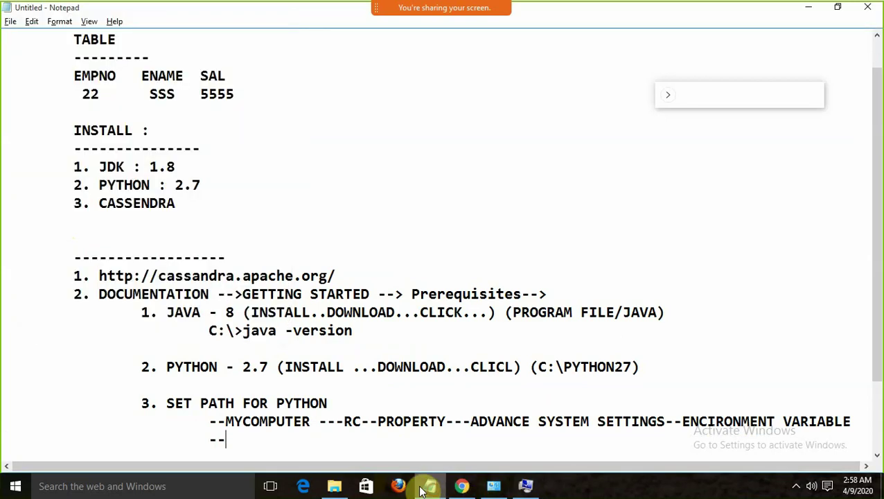
type("YSTE")
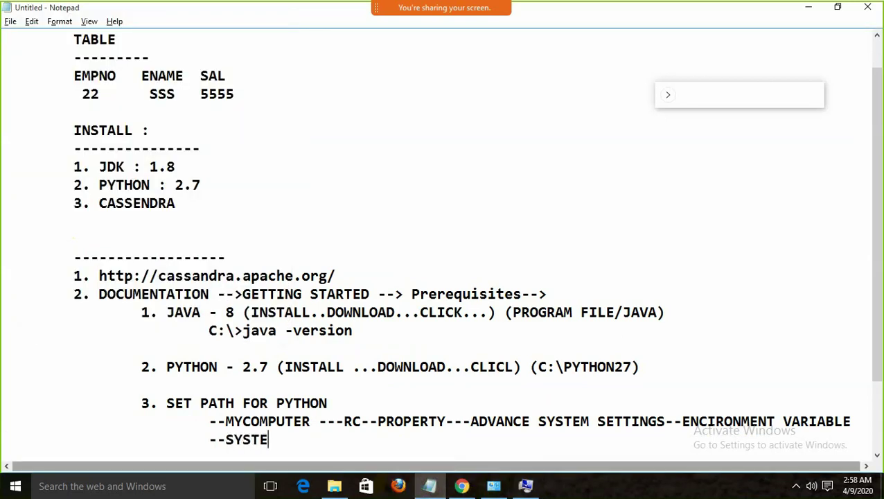
type("M VARIABLE")
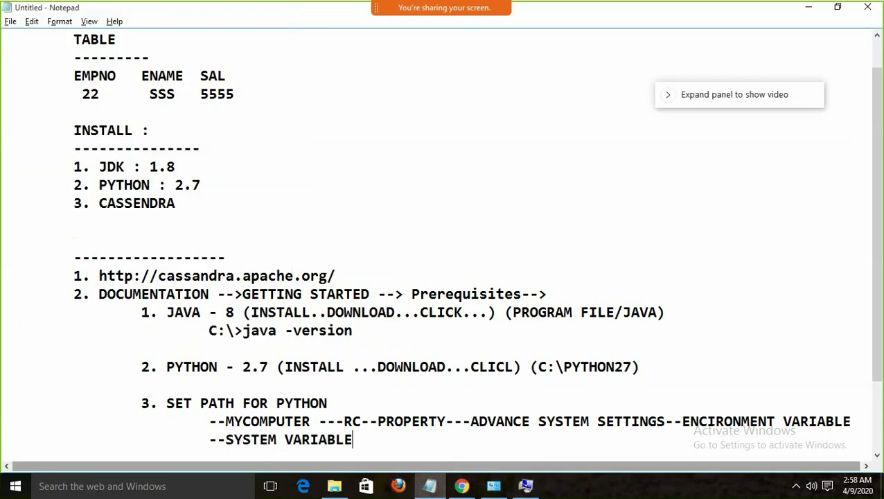
type("--PATH--")
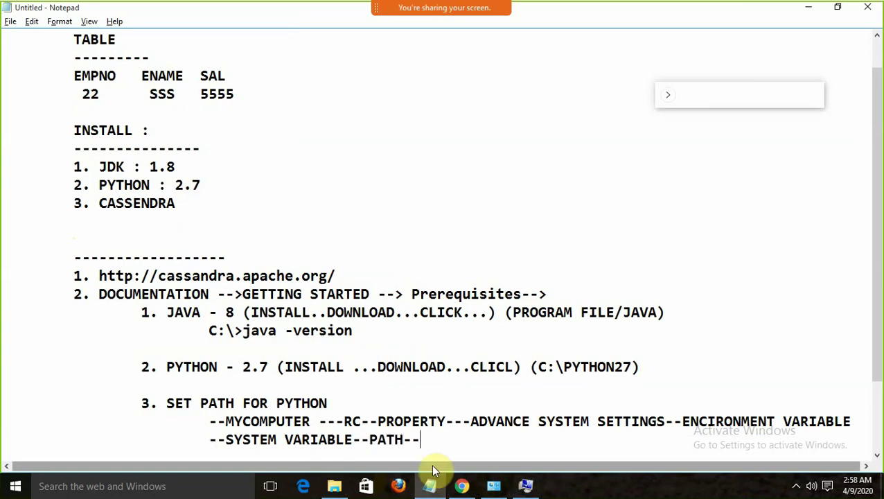
Open the Path system variable for editing, and append "EDIT--PASTE (" to the last line of the Notepad notes
key("alt+Tab")
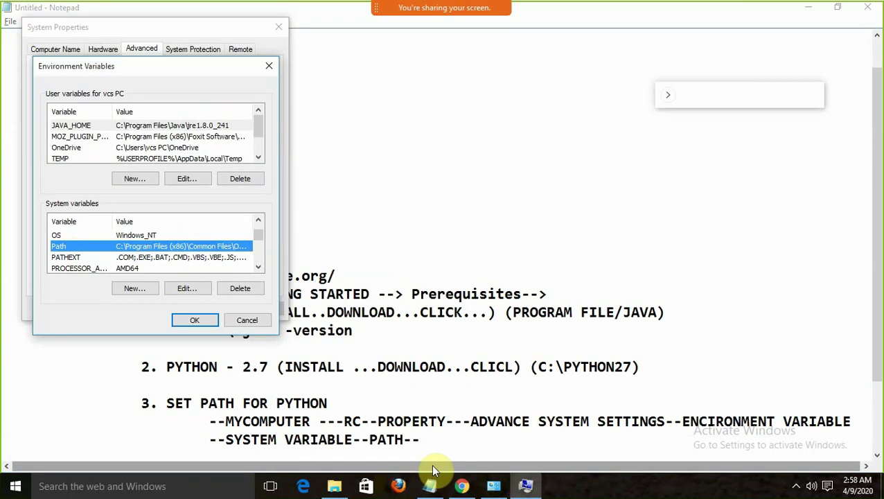
left_click(186, 288)
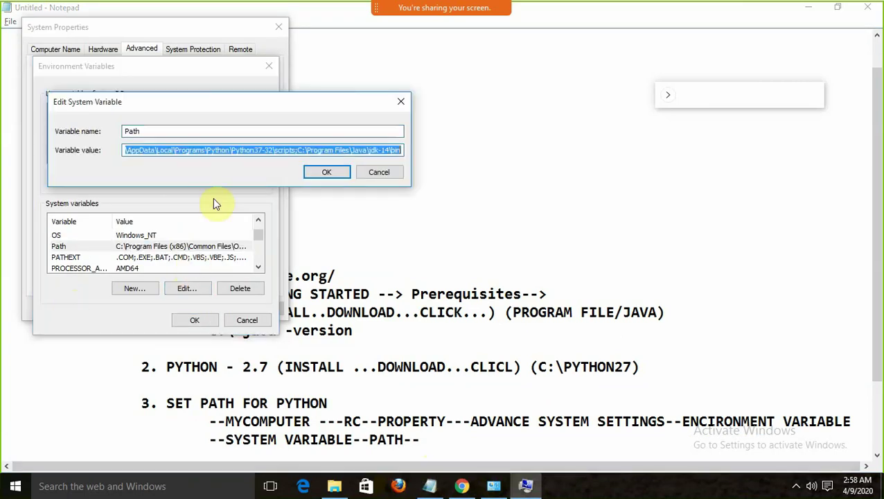
left_click(423, 441)
type("--")
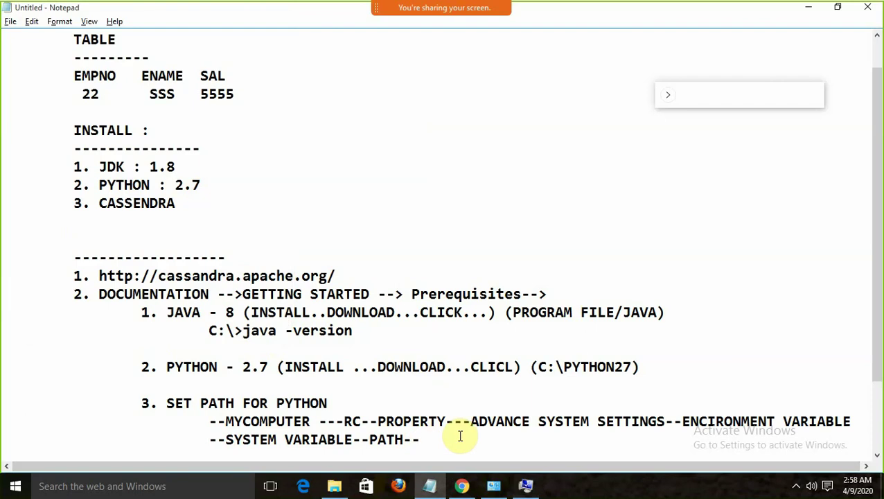
type("EDIT")
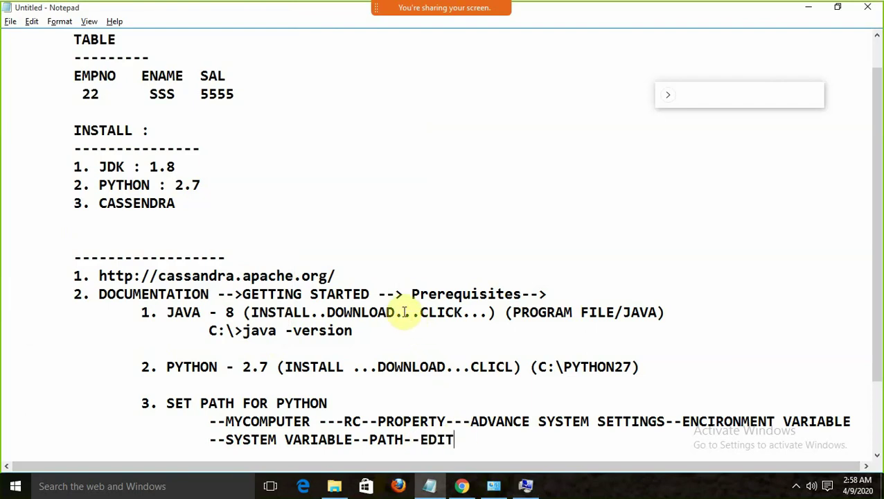
type("--PASTE ")
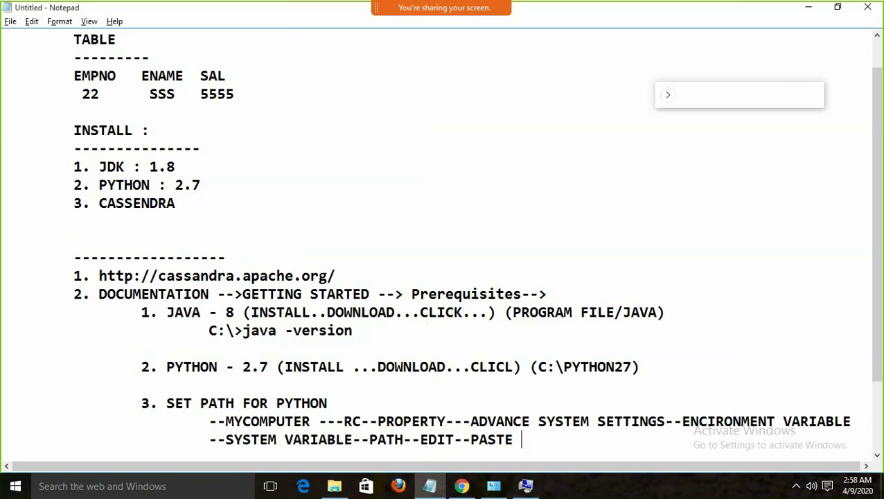
type("(")
Return to the Path variable editor, cancel out of it and the Environment Variables, and clear the system windows and Notepad off the desktop
key("alt+Tab")
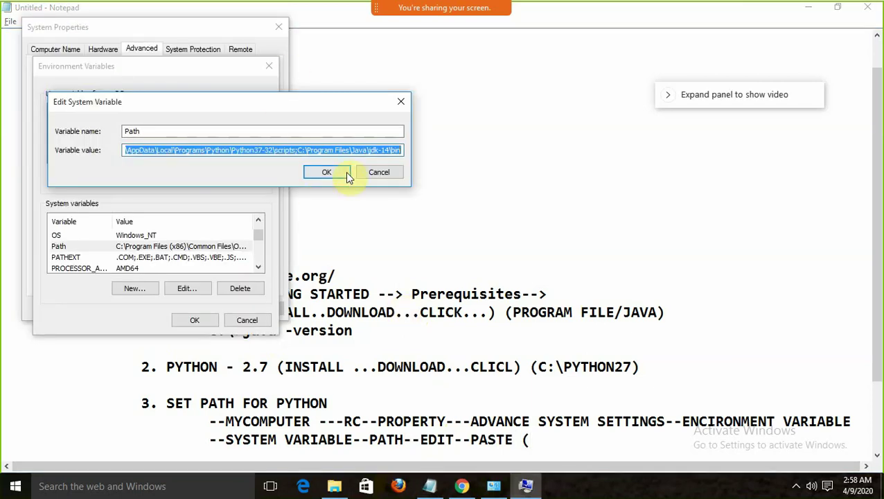
left_click(322, 150)
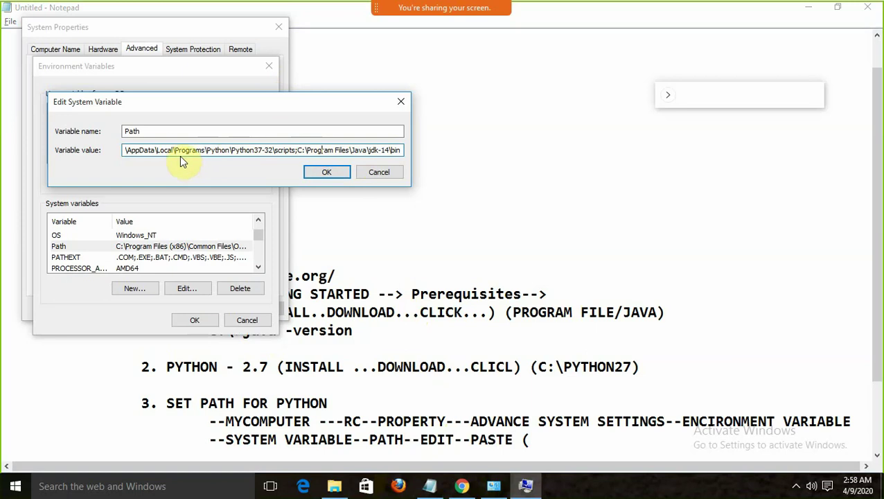
left_click(378, 173)
left_click(248, 319)
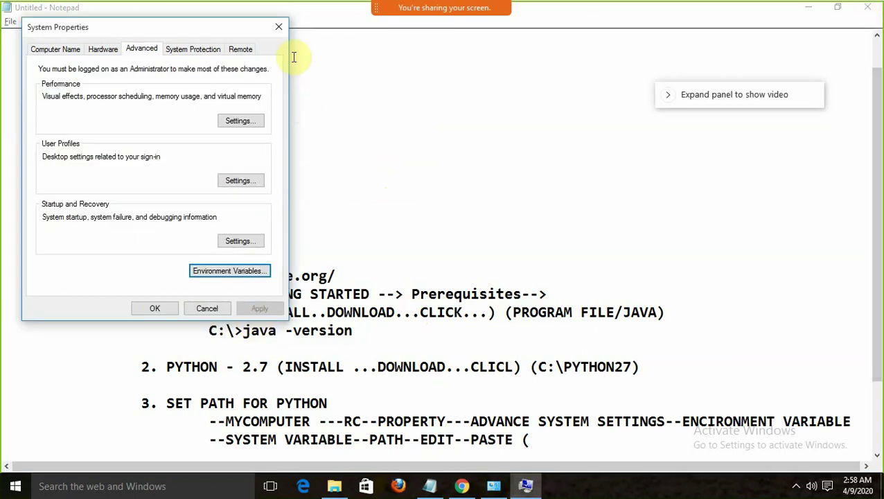
left_click(278, 27)
left_click(807, 8)
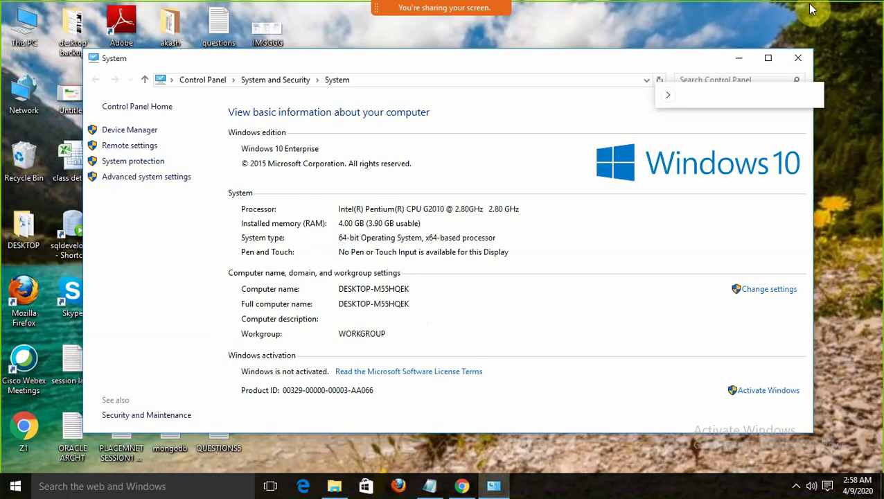
left_click(797, 57)
Open the C:\Python27 folder in File Explorer, copy its path and paste it after "PASTE (" in the Notepad notes
double_click(34, 38)
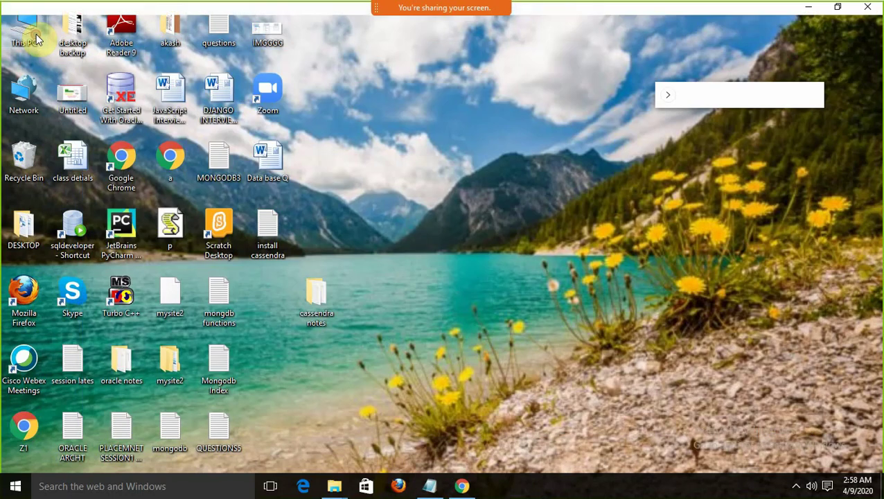
double_click(189, 249)
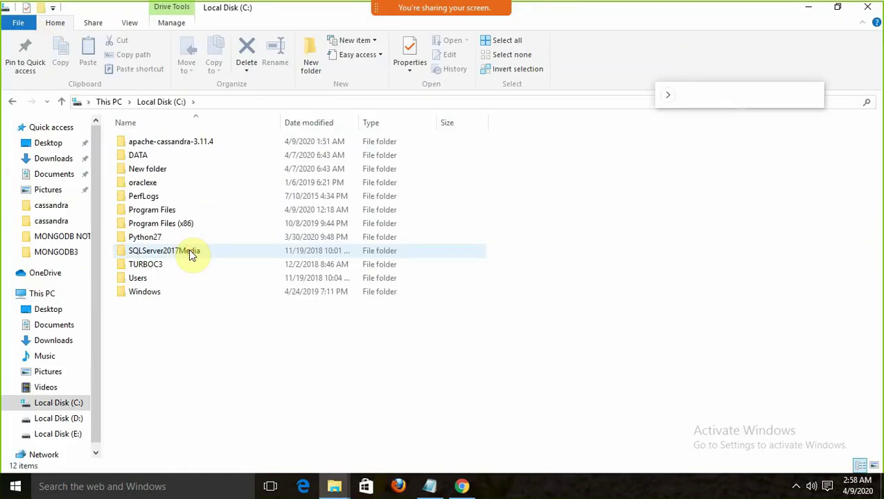
double_click(145, 236)
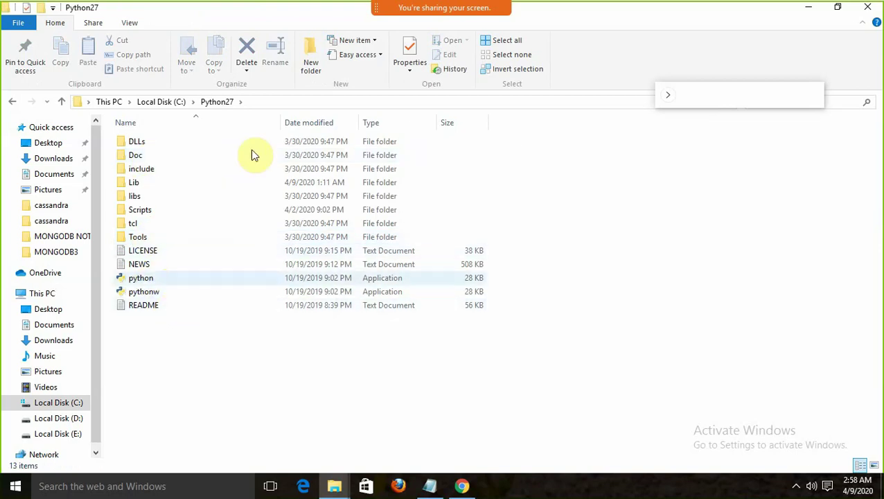
left_click(262, 113)
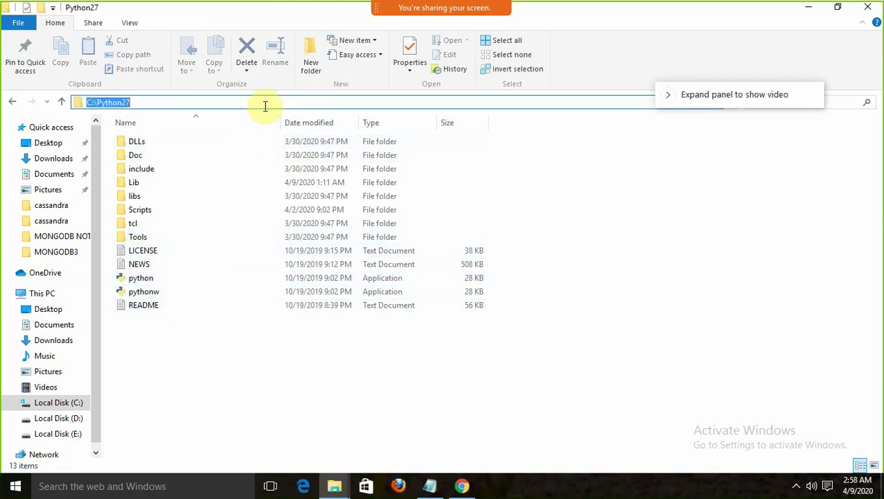
key("ctrl+x")
left_click(429, 485)
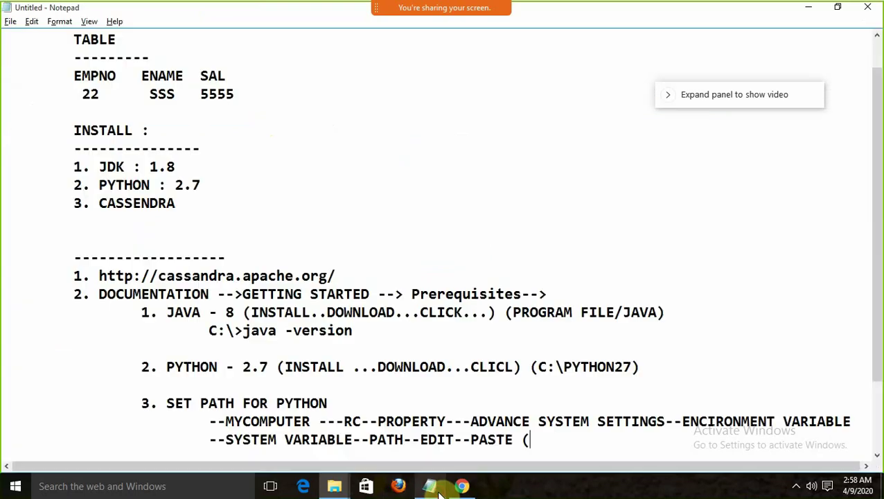
key("ctrl+v")
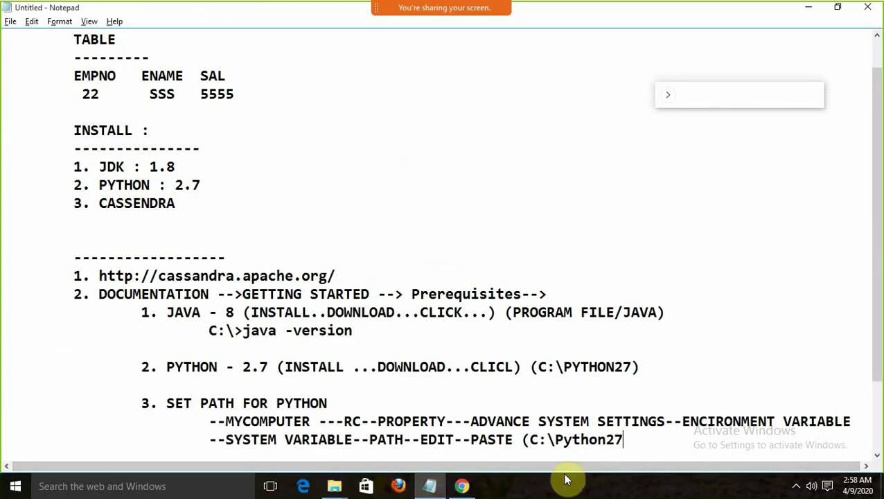
Add ";C:\Python27\Scripts)" to the notes by copying the Scripts subfolder's path from File Explorer, and start an indented new line
key("alt+Tab")
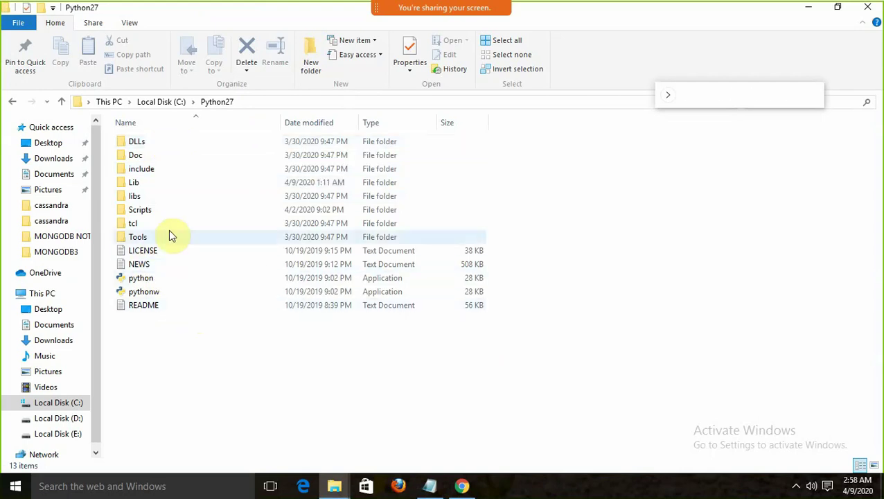
double_click(146, 209)
left_click(288, 103)
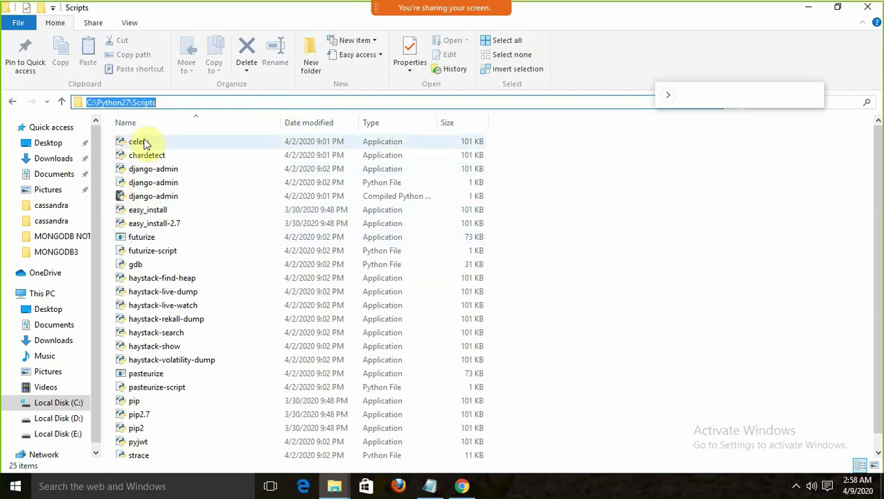
left_click(430, 485)
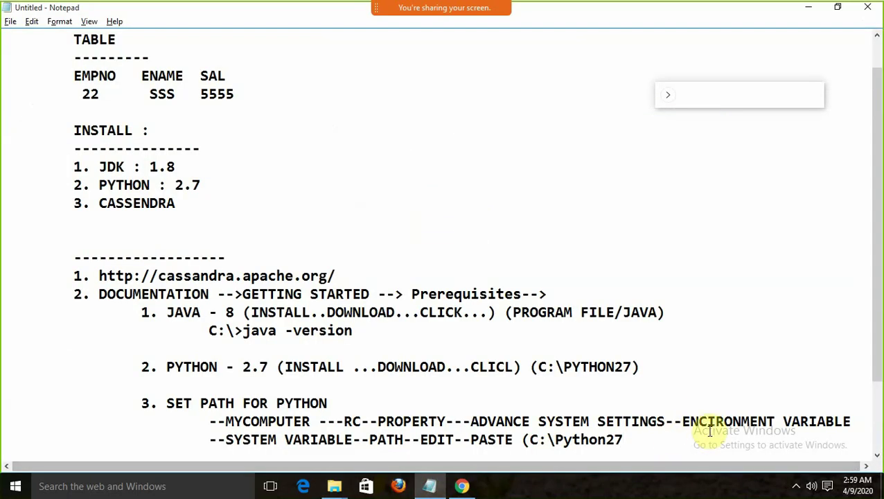
type(";")
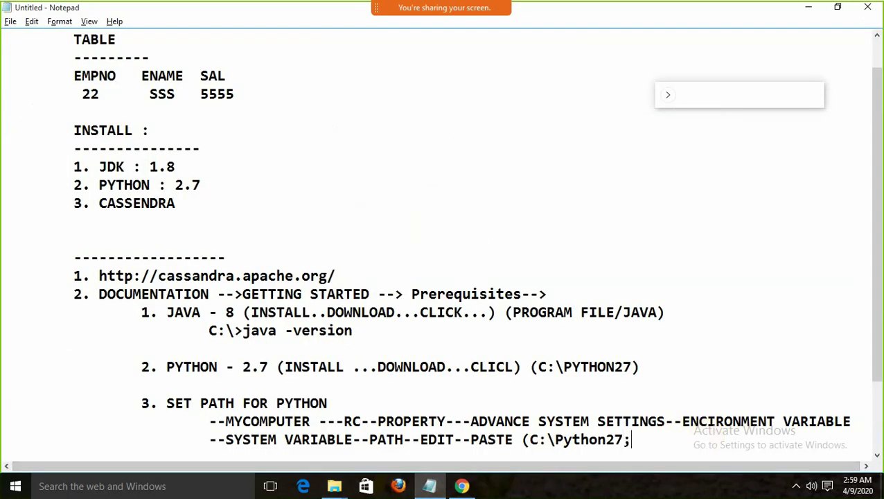
key("ctrl+v")
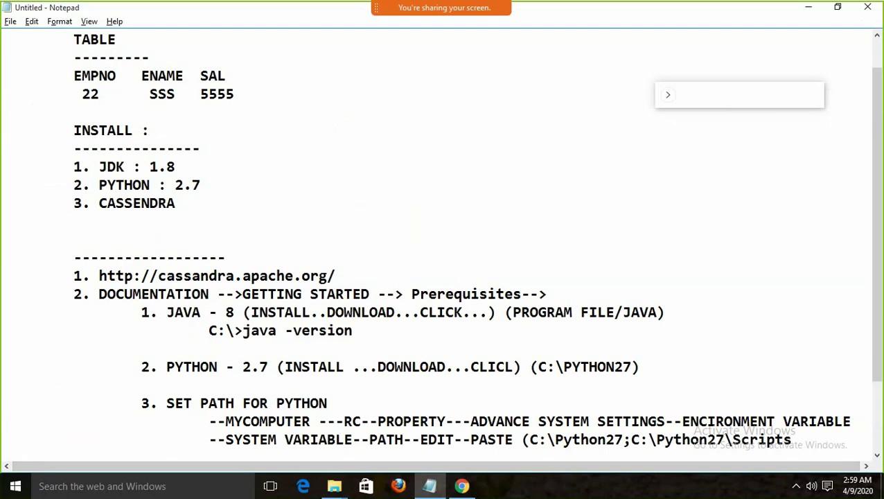
type(")")
key("Return")
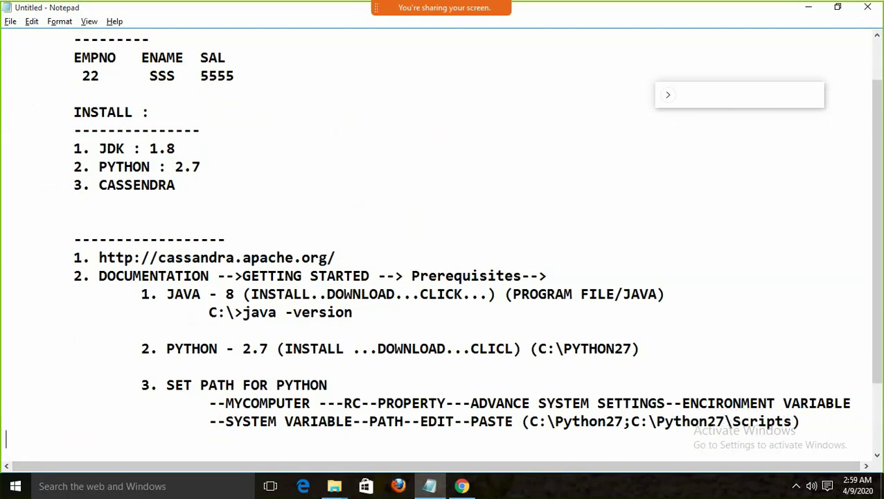
key("Tab")
key("Tab")
Minimize File Explorer and Notepad, and open the Path system variable for editing through This PC's properties and advanced system settings
key("alt+Tab")
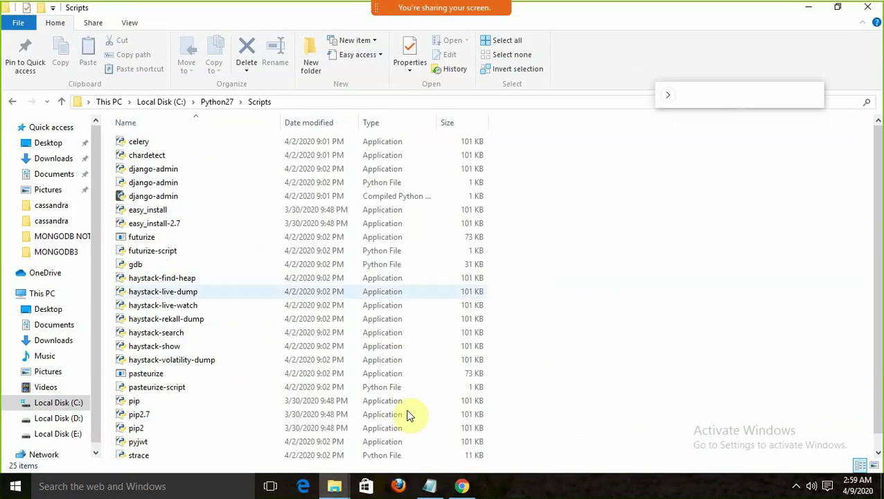
left_click(812, 9)
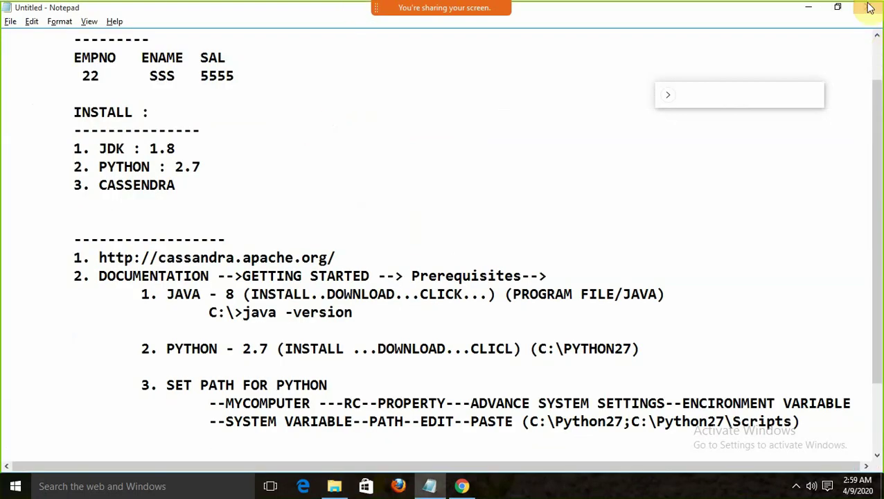
left_click(816, 8)
right_click(31, 34)
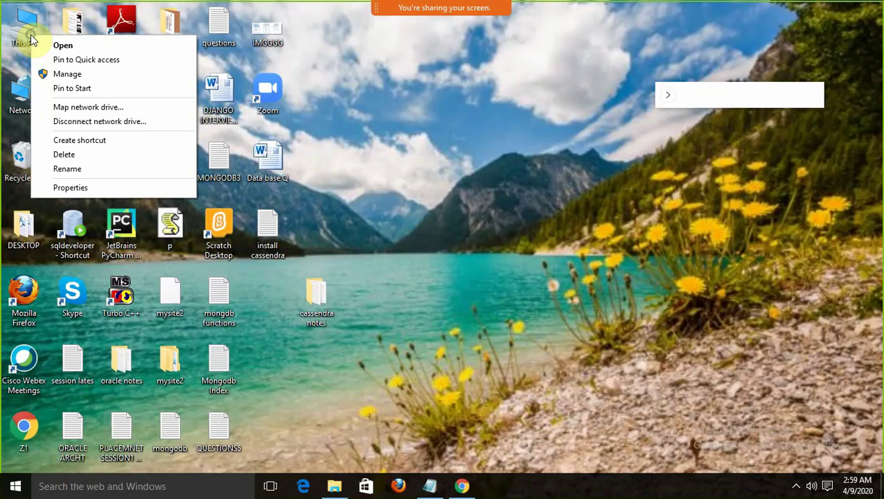
left_click(104, 188)
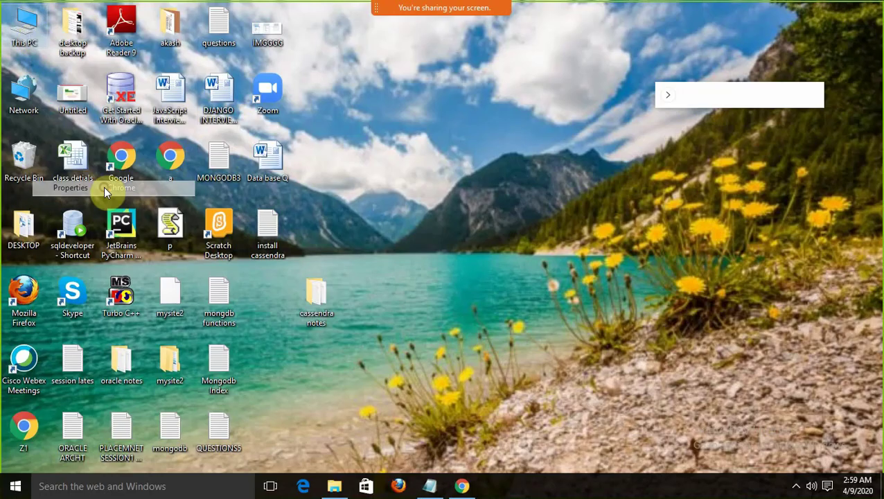
left_click(124, 176)
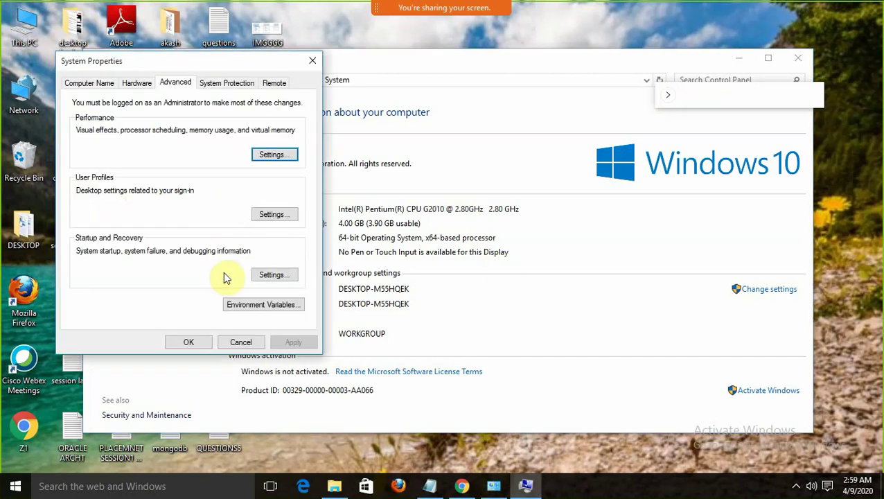
left_click(254, 308)
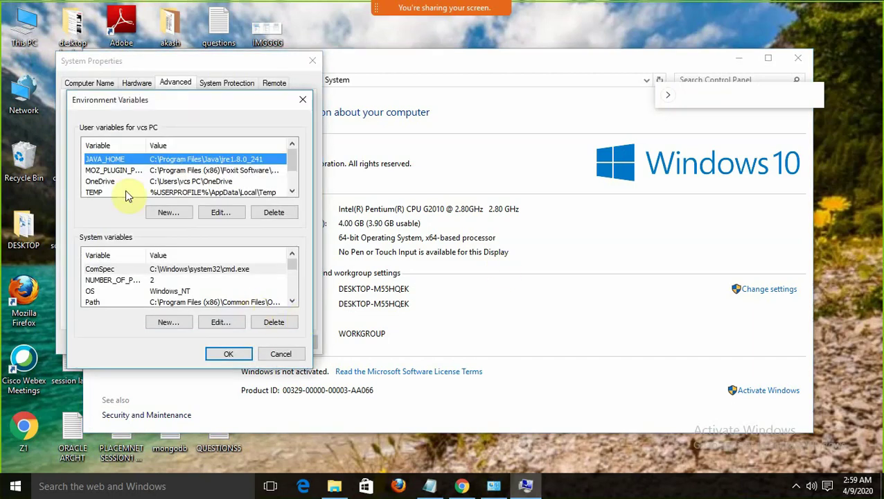
left_click(115, 303)
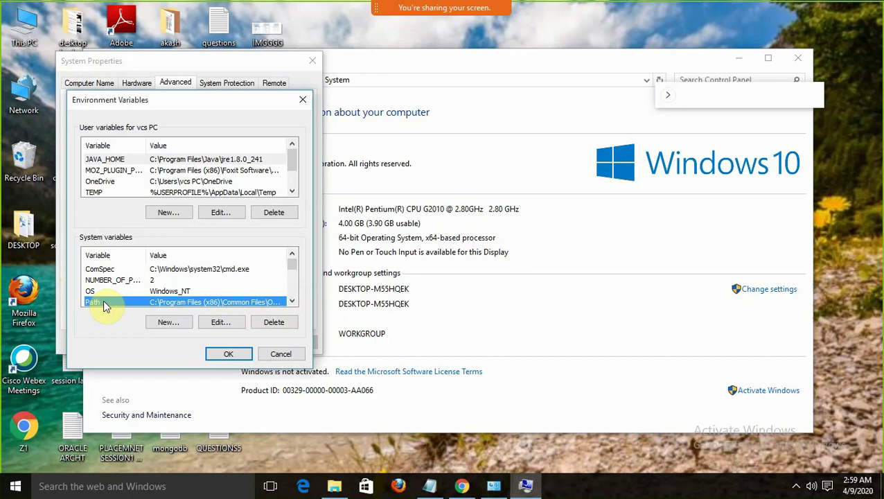
left_click(219, 324)
Examine the Path variable's value backwards from its end for the Python27 and Python27\Scripts folder entries
left_click(409, 184)
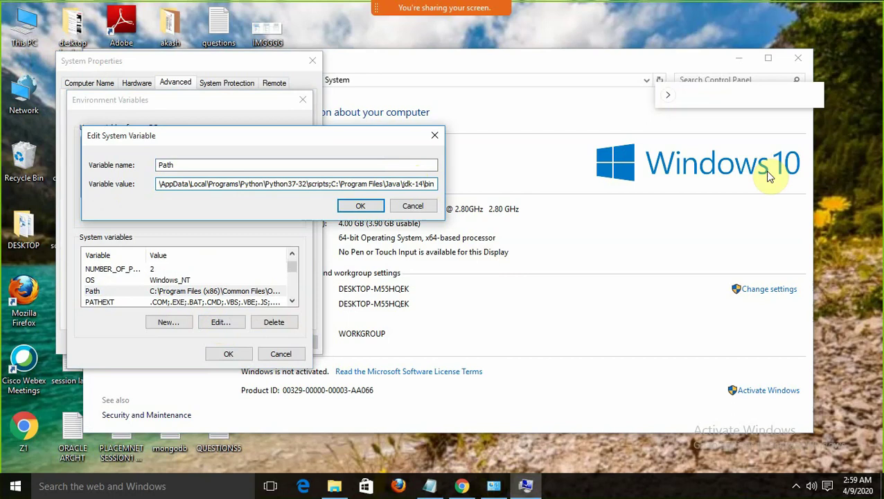
key("Left")
key("Left")
key("Left")
key("Left")
key("Left")
key("Left")
key("Left")
key("Left")
key("Left")
key("Left")
key("Left")
key("Left")
key("Left")
key("Left")
key("Left")
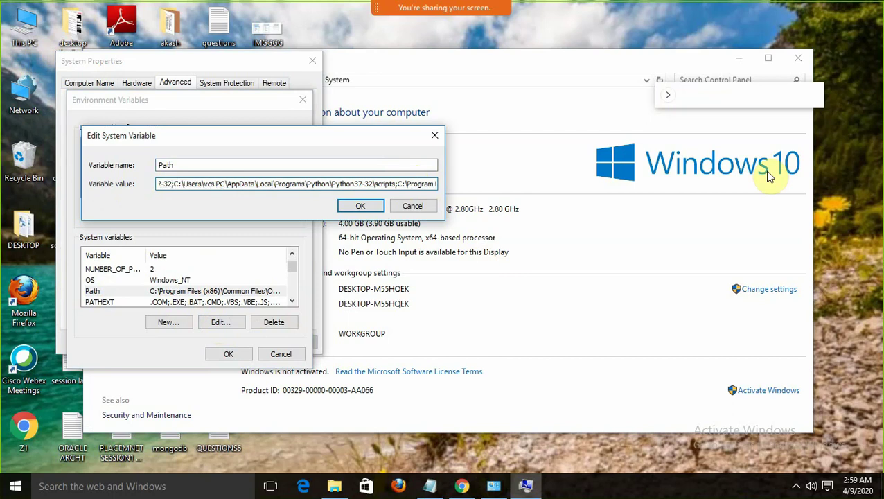
key("Right")
key("Right")
key("Right")
key("Right")
key("Right")
key("Right")
key("Right")
key("Right")
key("Right")
key("Right")
key("Right")
key("Right")
key("Right")
key("Right")
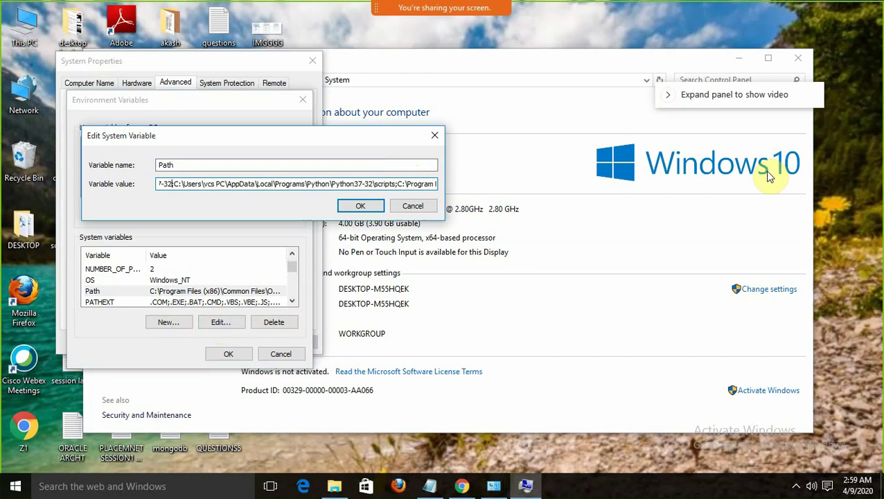
key("Left")
key("Left")
key("Left")
key("Left")
key("Left")
key("Left")
key("Left")
key("Left")
key("Left")
key("Left")
key("Left")
key("Left")
key("Left")
key("Left")
key("Left")
key("Left")
key("Left")
key("Left")
key("Left")
key("Left")
key("Left")
key("Left")
key("Left")
key("Left")
key("Left")
key("Left")
key("Left")
key("Left")
key("Left")
key("Left")
key("Left")
key("Left")
key("Left")
key("Left")
key("Left")
key("Left")
key("Left")
key("Left")
key("Left")
key("Left")
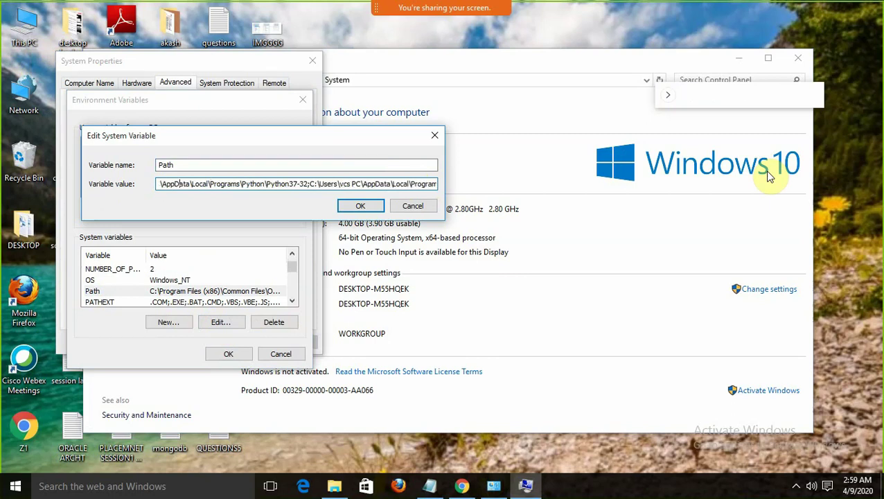
key("Left")
key("Left")
key("Left")
key("Left")
key("Left")
key("Left")
key("Left")
key("Left")
key("Left")
key("Left")
key("Left")
key("Left")
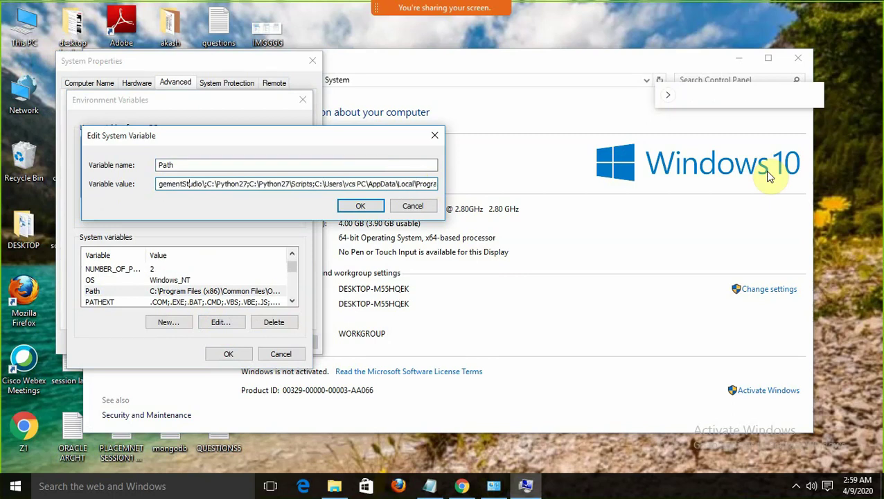
Highlight the C:\Python27;C:\Python27\Scripts entries within the Path value to check how the two folders are separated by semicolons
key("Right")
key("shift+Right")
key("shift+Right")
key("shift+Right")
key("shift+Right")
key("shift+Right")
key("shift+Right")
key("shift+Right")
key("Right")
key("shift+Right")
key("shift+Right")
key("shift+Right")
key("shift+Right")
key("shift+Right")
key("shift+Right")
key("shift+Right")
key("shift+Right")
key("shift+Right")
key("shift+Right")
key("shift+Right")
key("shift+Right")
key("shift+Right")
key("shift+Right")
key("shift+Right")
key("shift+Right")
key("shift+Right")
key("shift+Right")
key("Right")
key("shift+Left")
key("shift+Left")
key("shift+Left")
key("shift+Left")
key("shift+Left")
key("shift+Left")
key("shift+Left")
key("shift+Left")
key("shift+Left")
key("shift+Left")
key("shift+Left")
key("shift+Left")
key("shift+Left")
key("shift+Left")
key("shift+Left")
key("shift+Left")
key("shift+Left")
key("shift+Left")
key("shift+Left")
key("shift+Left")
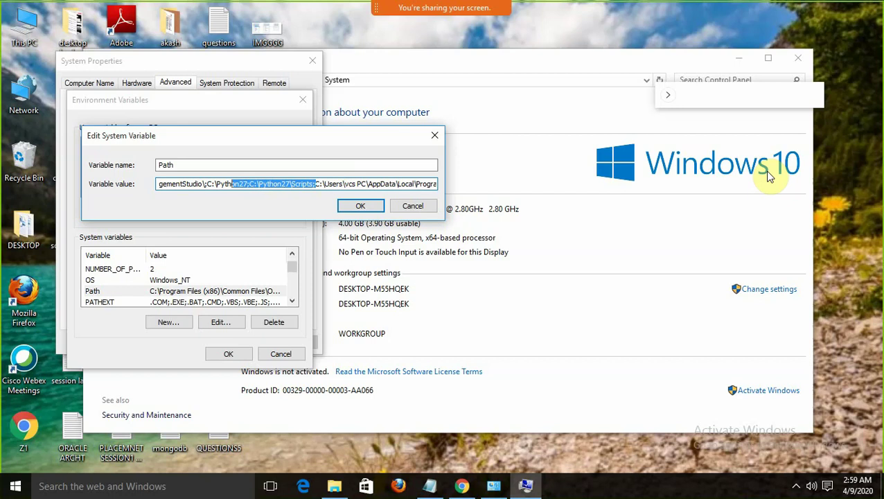
key("shift+Left")
key("shift+Left")
key("shift+Left")
key("shift+Left")
key("Left")
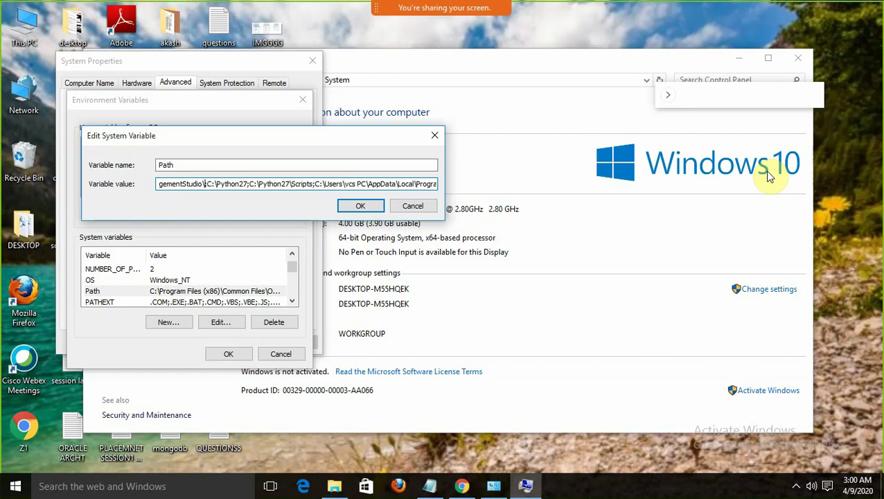
Close the Path editor, Environment Variables and System Properties dialogs without saving changes, and close the System window
left_click(412, 206)
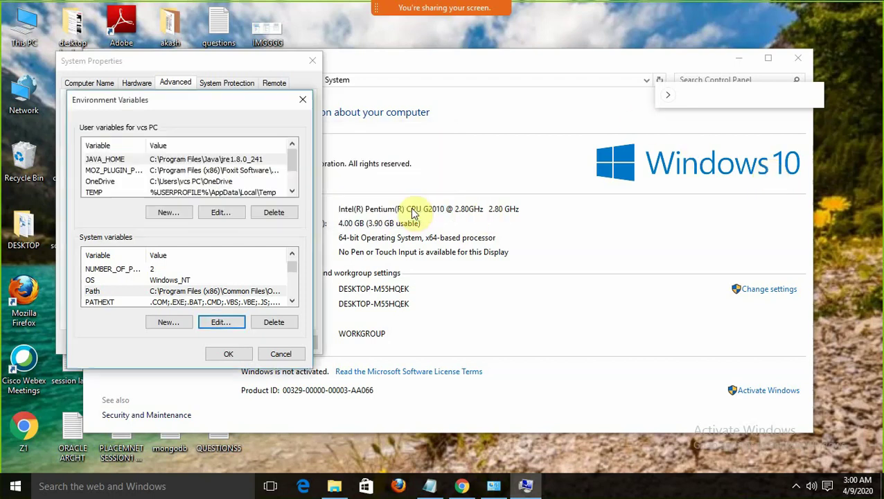
left_click(281, 355)
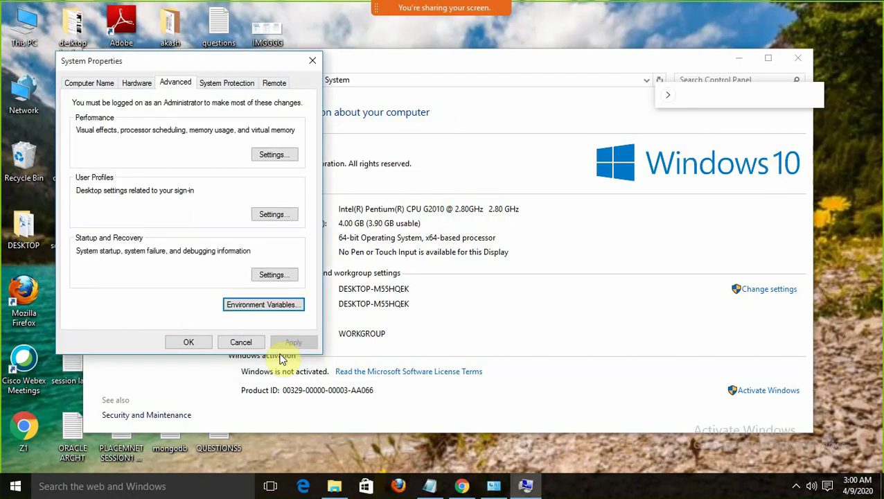
left_click(241, 343)
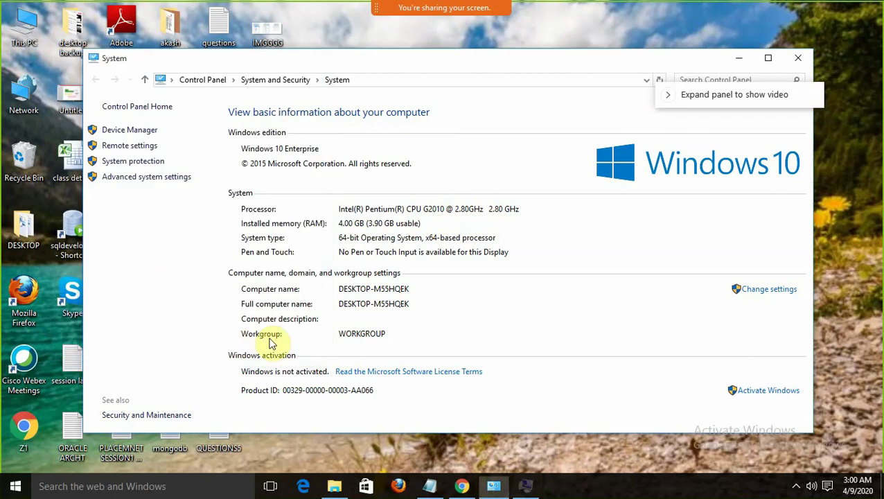
left_click(798, 58)
In the Notepad notes, add the line "---OK--OK" and, after a blank line, an indented "C:\>" prompt
left_click(429, 485)
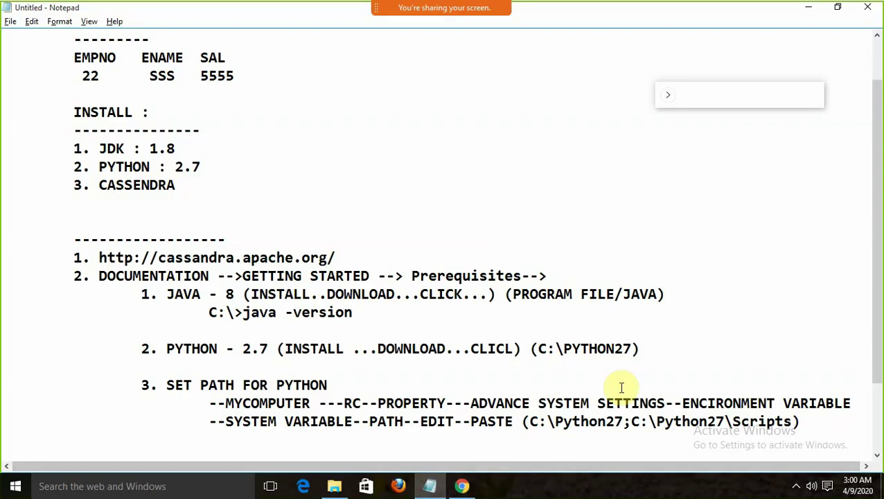
type("---")
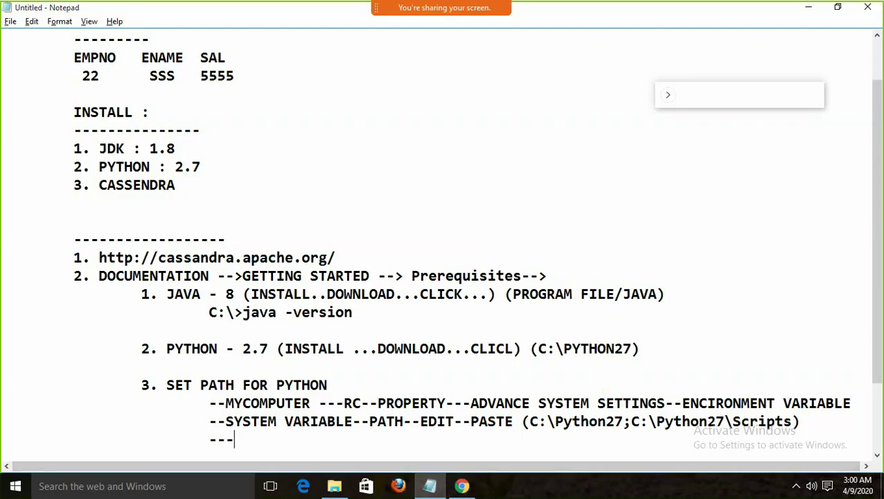
type("OK--OK")
key("Return")
key("Tab")
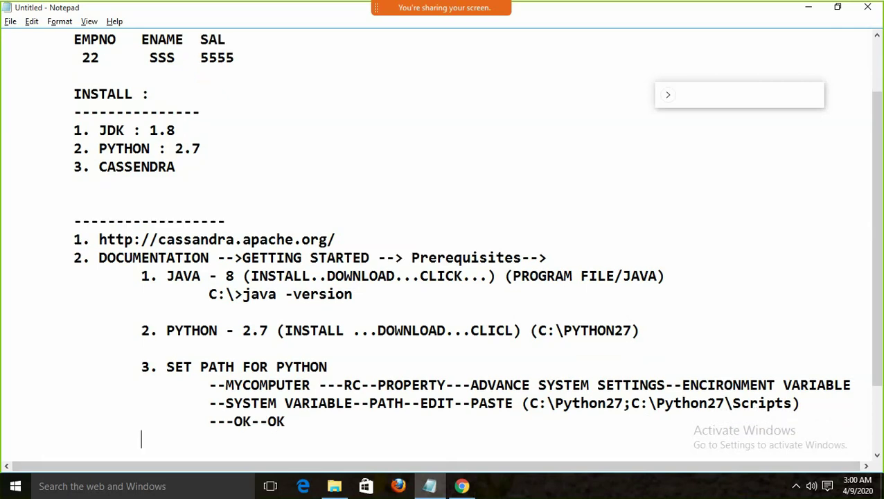
key("Tab")
key("Return")
key("Tab")
key("Tab")
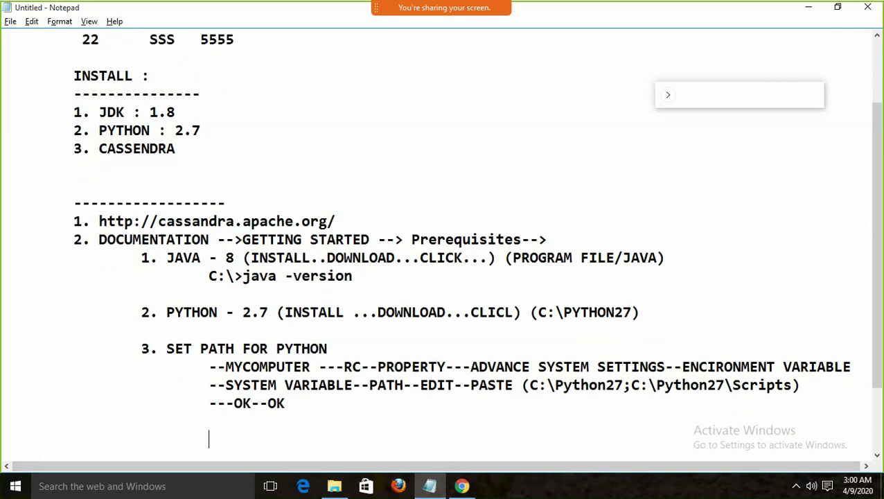
type("C:\\>")
Open Command Prompt from the Windows search and run PYTHON to check the Python installation
left_click(77, 486)
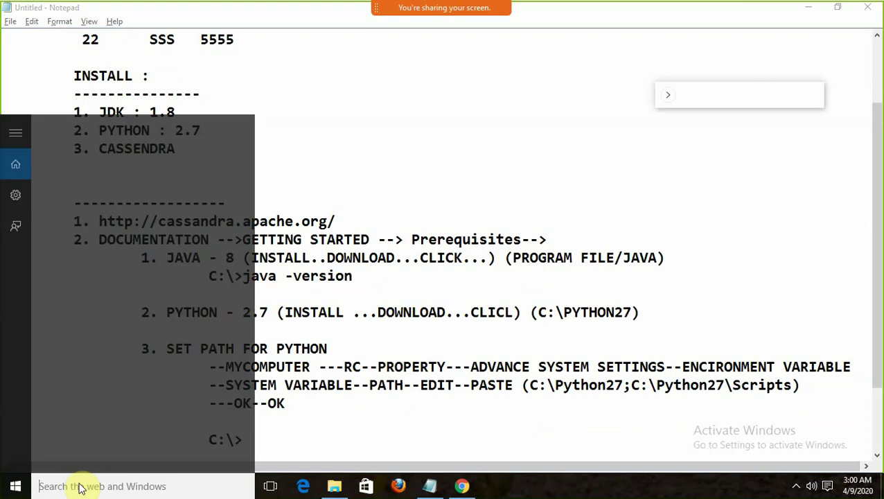
type("CMD")
key("Return")
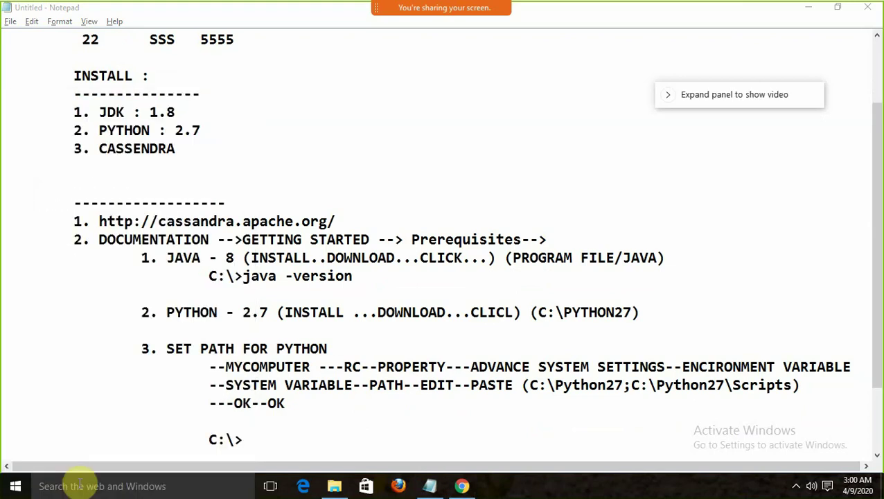
type("PYT")
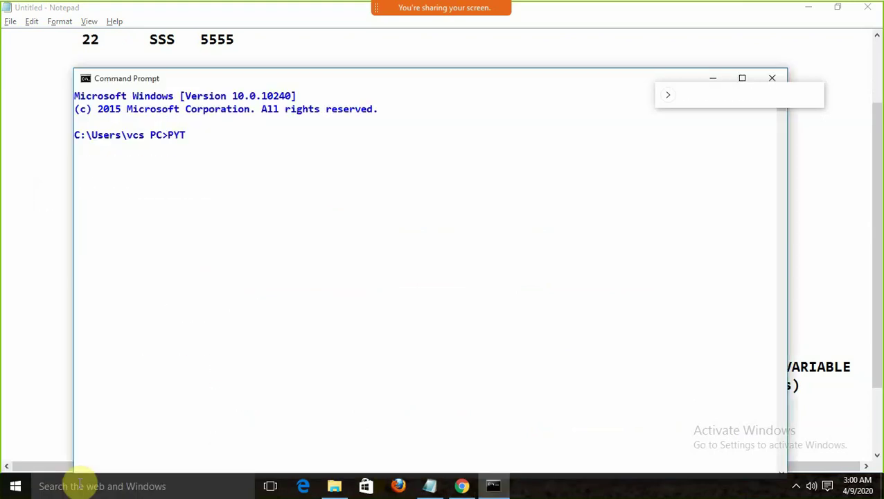
type("HON")
key("Return")
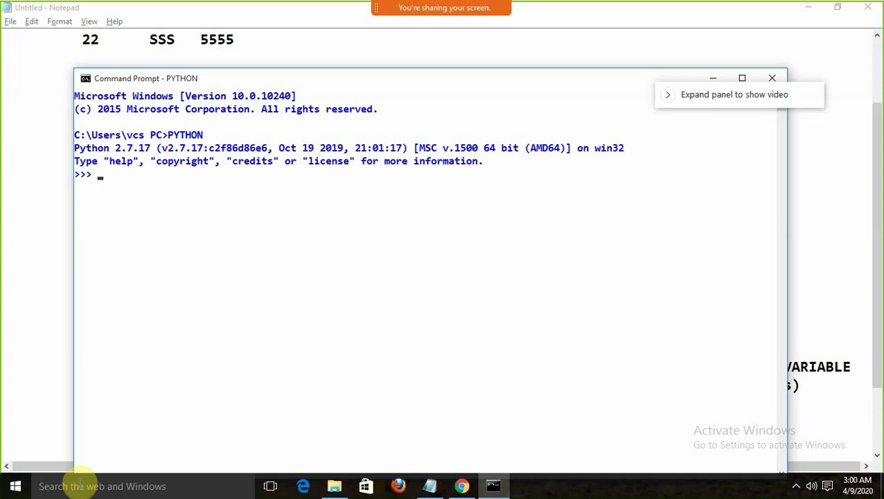
Close Command Prompt, complete the prompt line in the notes as "C:\>PYTHON" and start an indented line below a blank one
left_click(771, 82)
type("PYTHON")
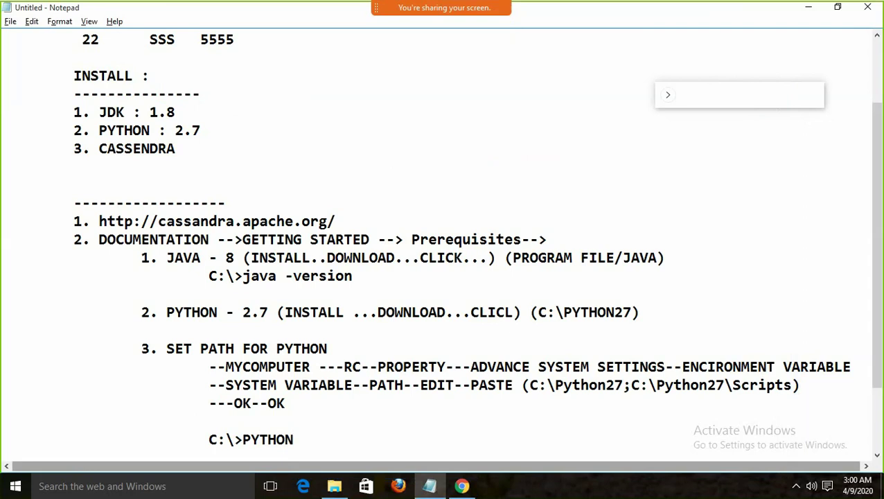
key("Return")
key("Return")
key("Tab")
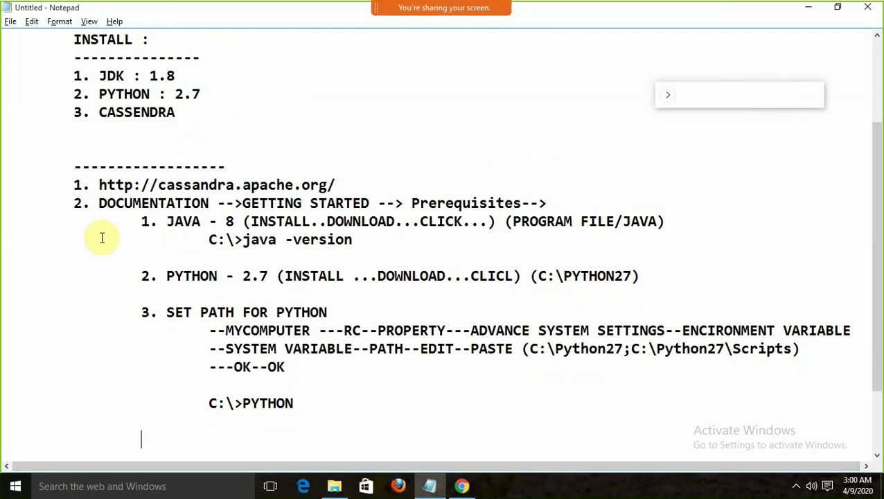
Review the Java 8, Python 2.7 and Python path items in the notes by highlighting them
left_click_drag(115, 221, 398, 256)
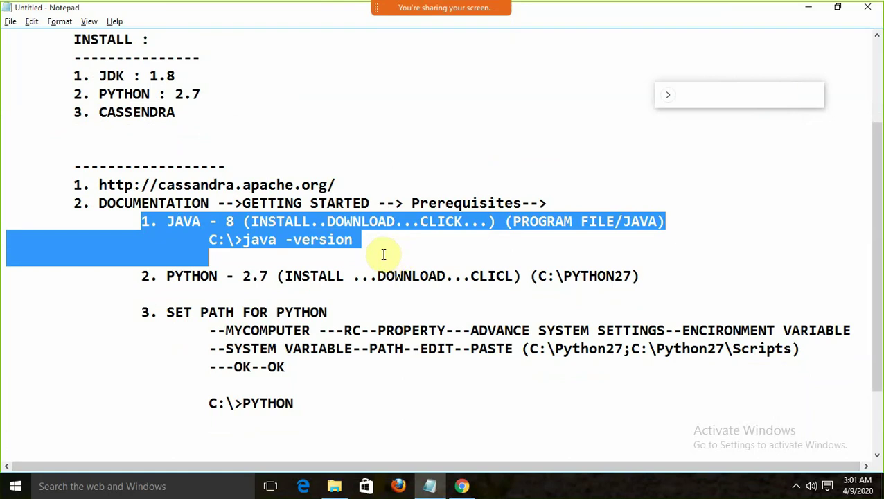
left_click(382, 254)
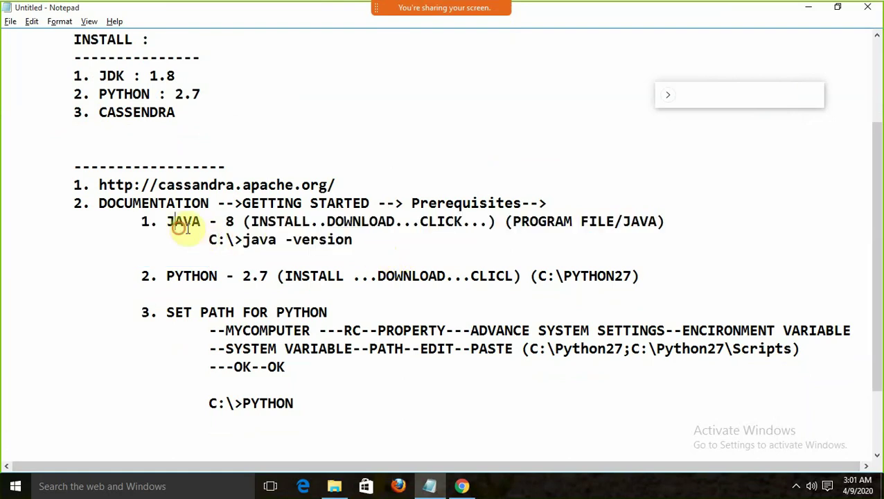
left_click_drag(175, 221, 200, 222)
left_click(228, 254)
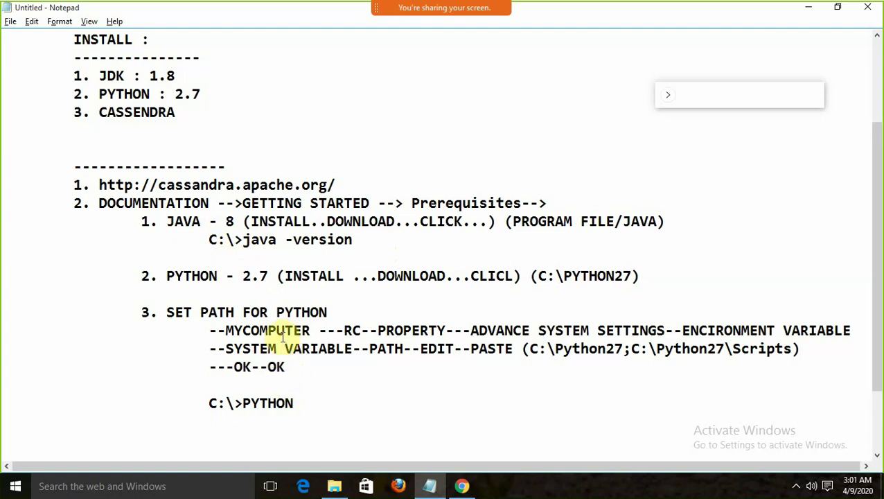
left_click(248, 275)
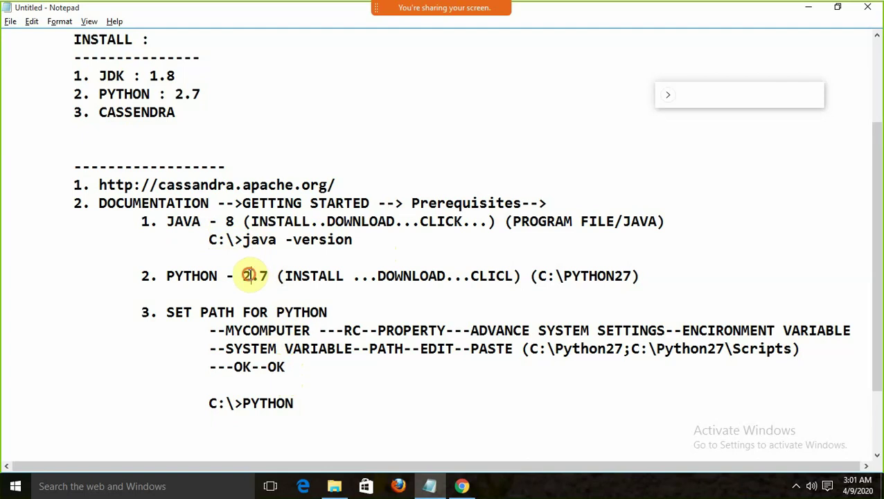
left_click_drag(248, 275, 262, 273)
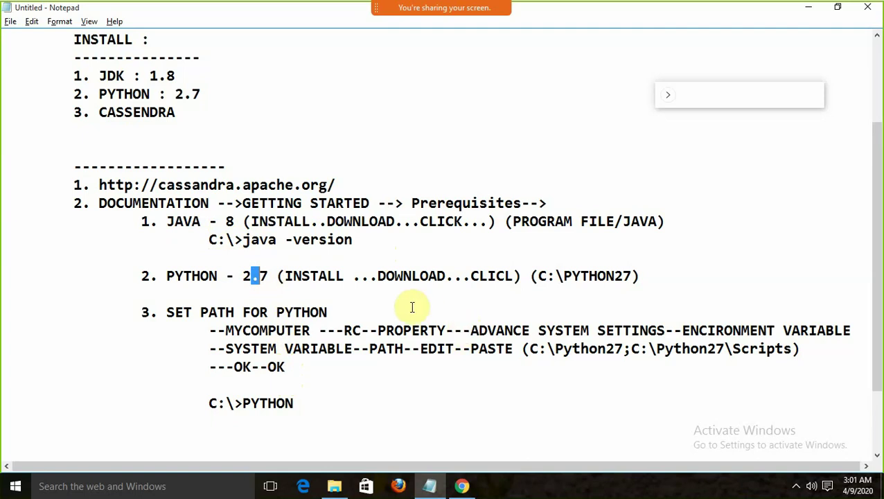
left_click_drag(226, 312, 365, 392)
double_click(361, 402)
left_click(355, 404)
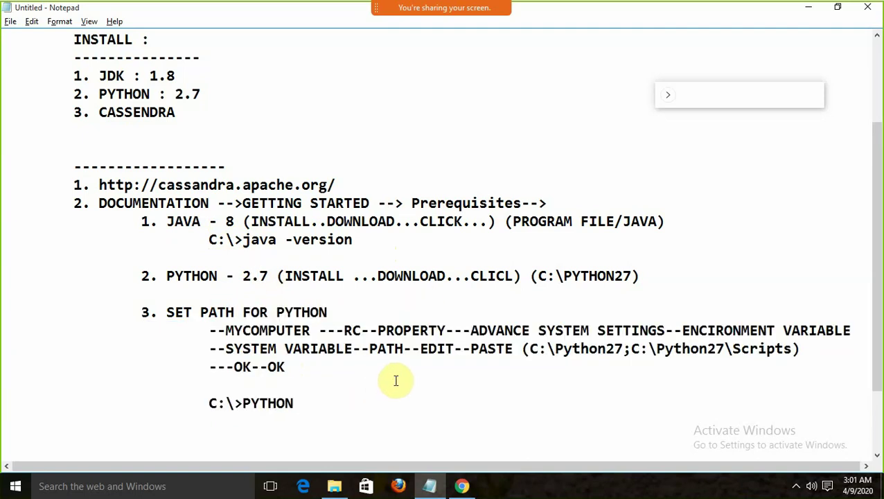
Correct the misspelled "ENCIRONMENT VARIABLE" to "ENVIRONMENT VARIABLE" in the notes' path-setting instructions
left_click_drag(310, 331, 473, 331)
left_click(505, 330)
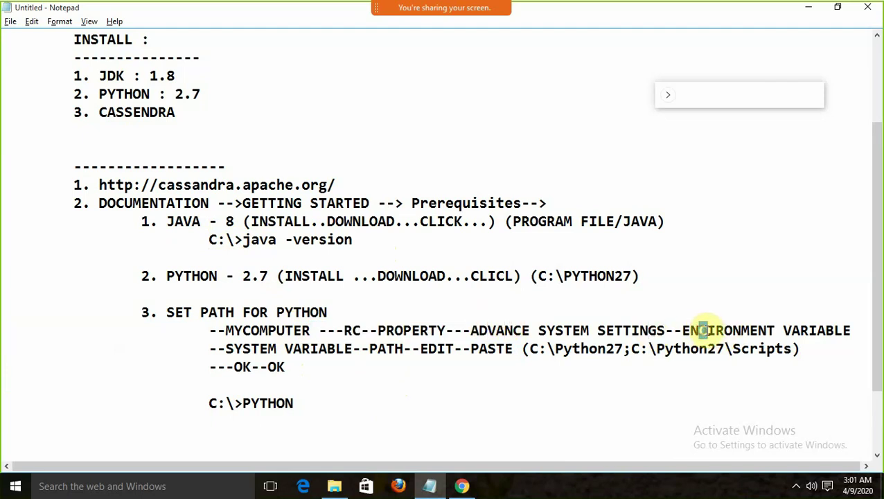
left_click_drag(698, 330, 705, 330)
type("V")
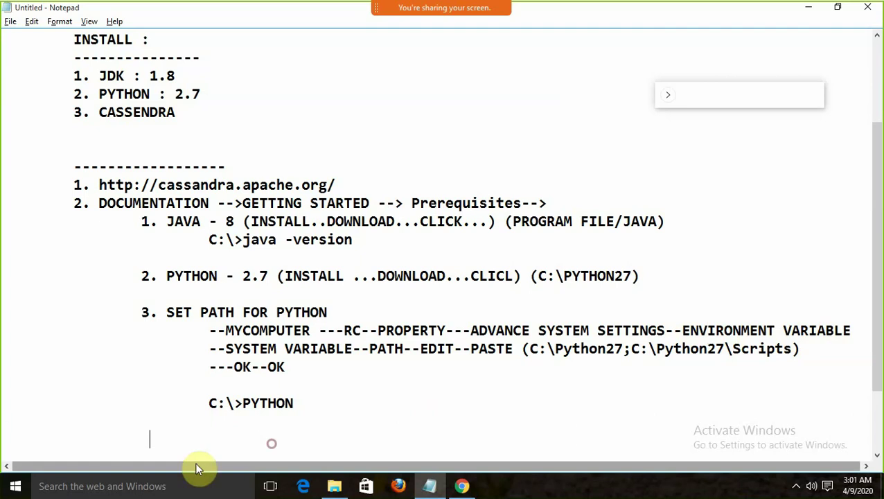
Search Windows for ENVIR, open the system environment variables from the results, and close the dialogs unchanged
left_click(82, 486)
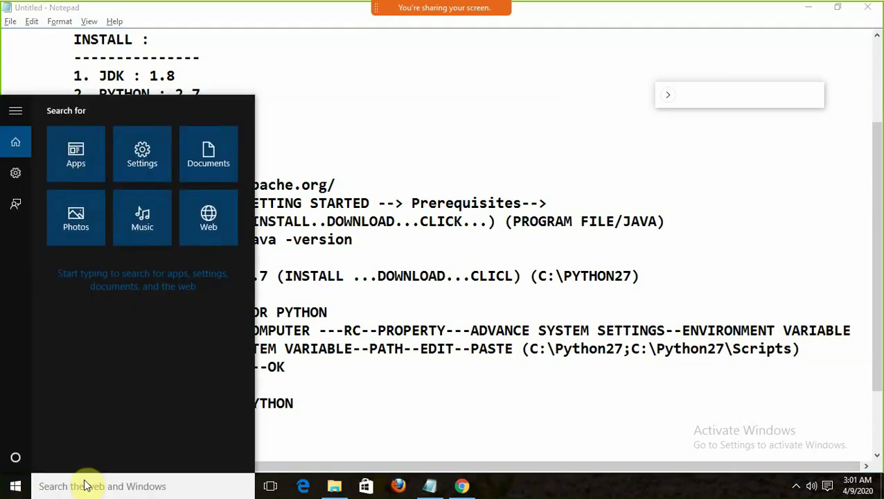
type("ENVIR")
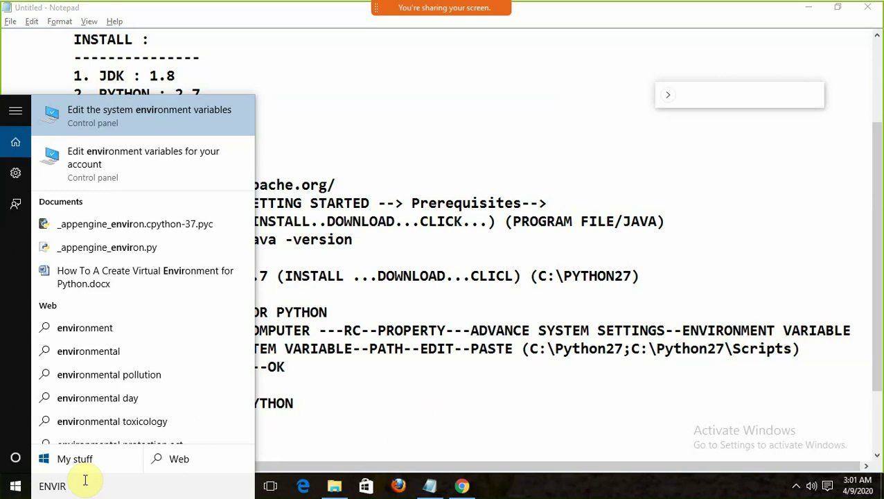
left_click(100, 123)
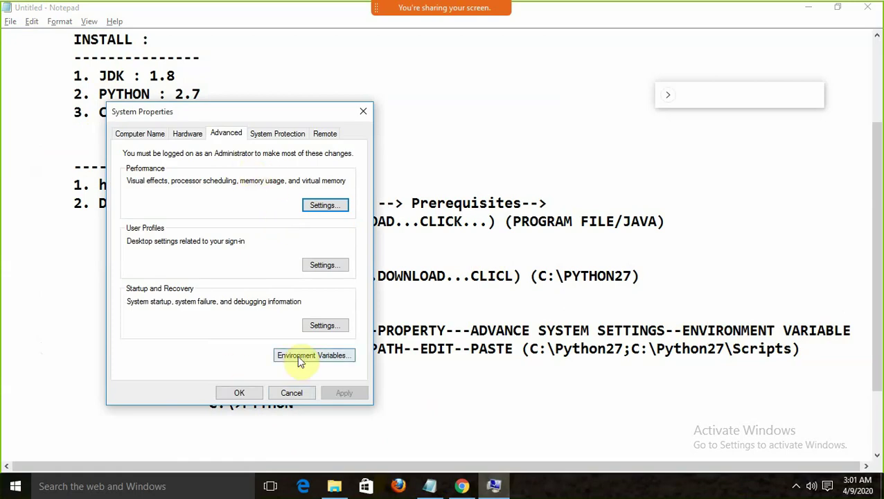
left_click(297, 355)
left_click(317, 406)
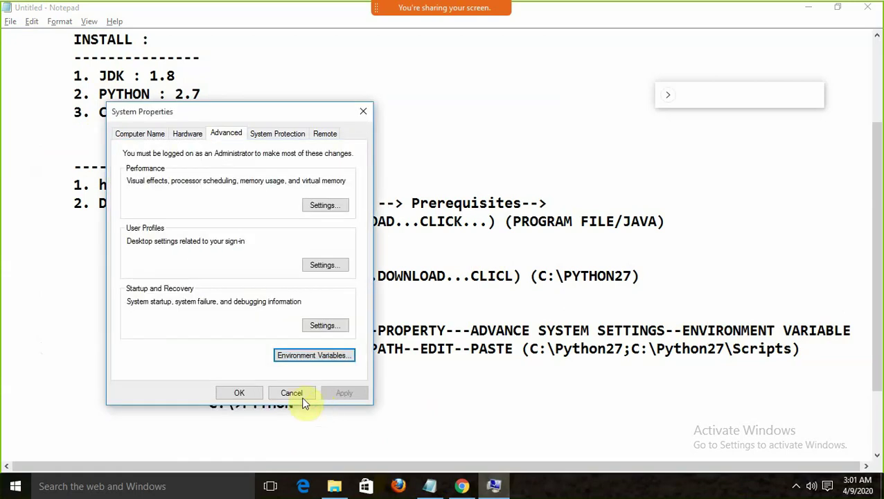
left_click(291, 393)
Review the notes' instructions for reaching the environment variables and editing the system Path by highlighting their parts
left_click_drag(680, 330, 755, 331)
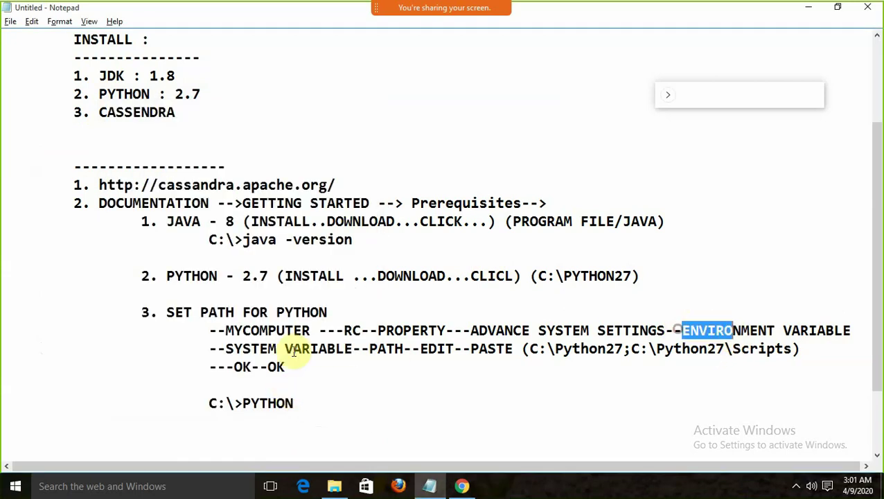
left_click(250, 330)
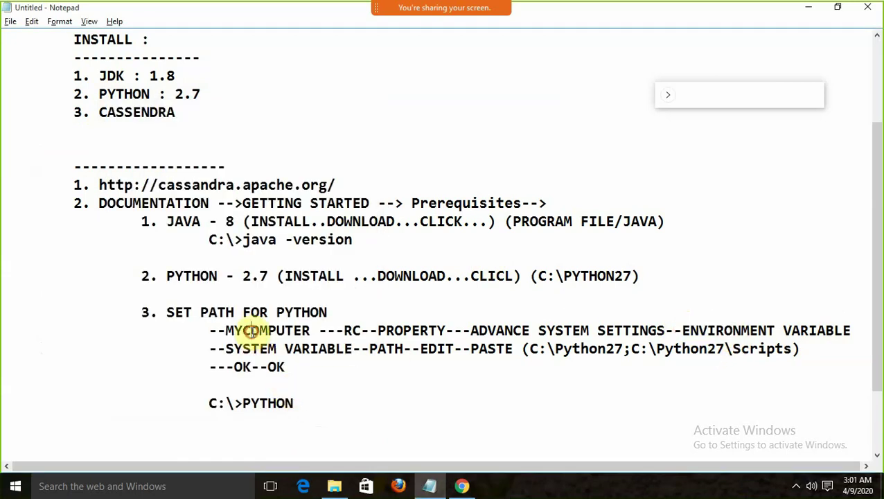
left_click(478, 330)
left_click_drag(681, 330, 797, 331)
left_click_drag(260, 348, 365, 345)
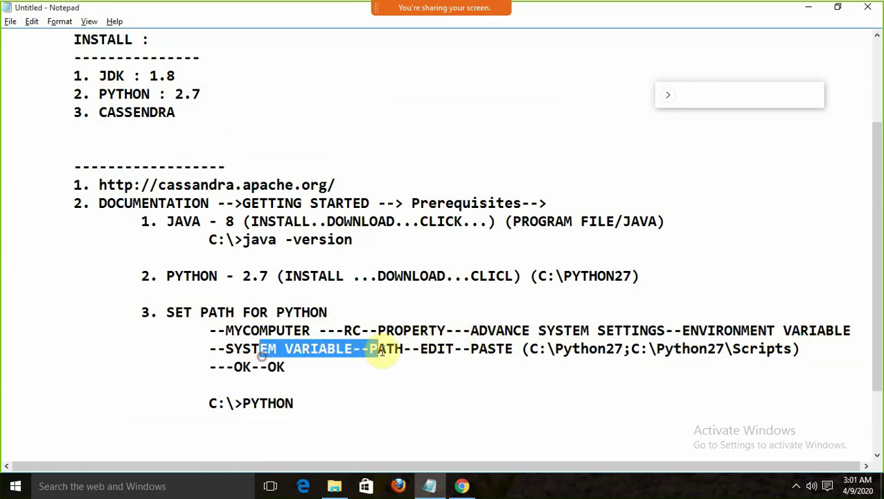
left_click(361, 386)
left_click(328, 400)
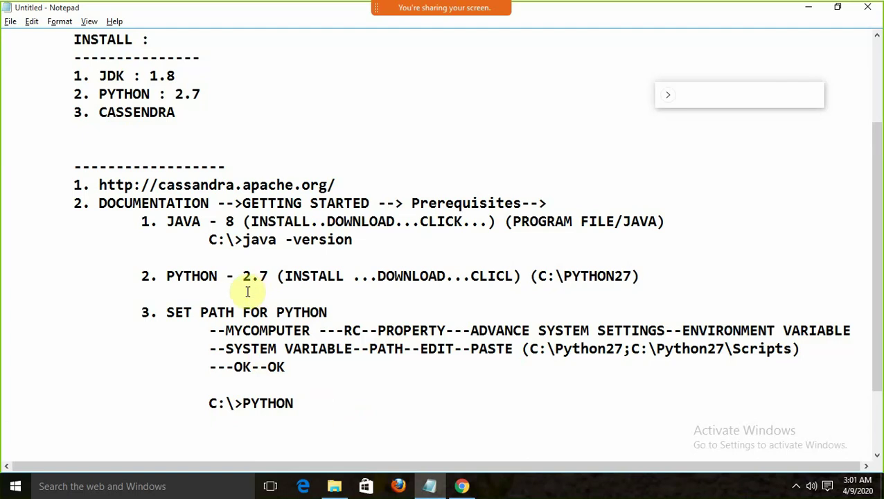
Add the indented item "4. SET JAVA_HOME \" below the C:\>PYTHON line, with an indented line under it
key("Return")
key("Return")
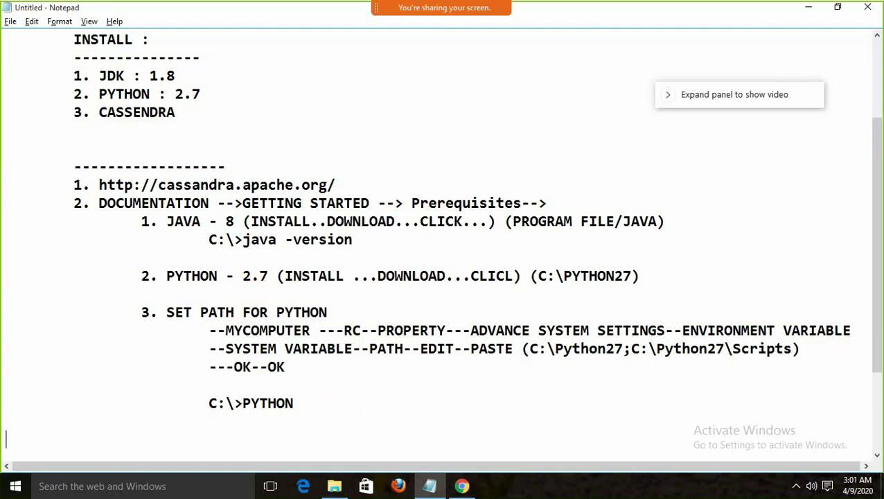
key("Tab")
key("Tab")
type("4.")
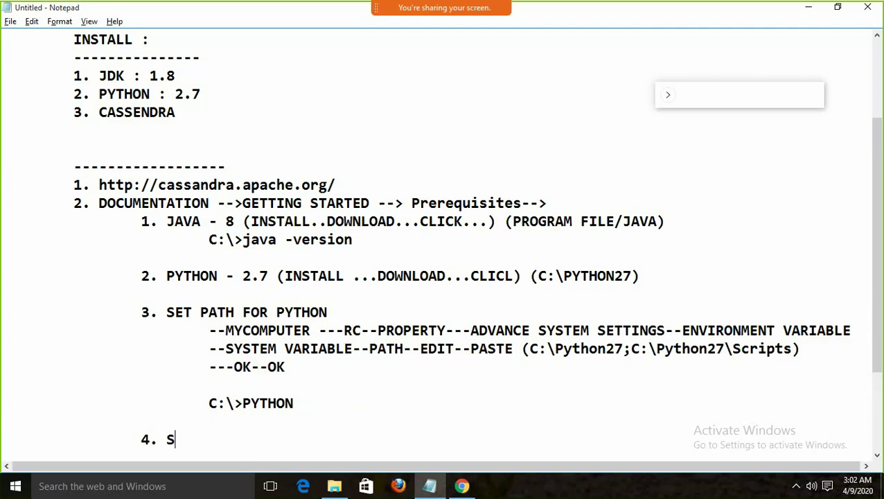
type("ET JAVA_H")
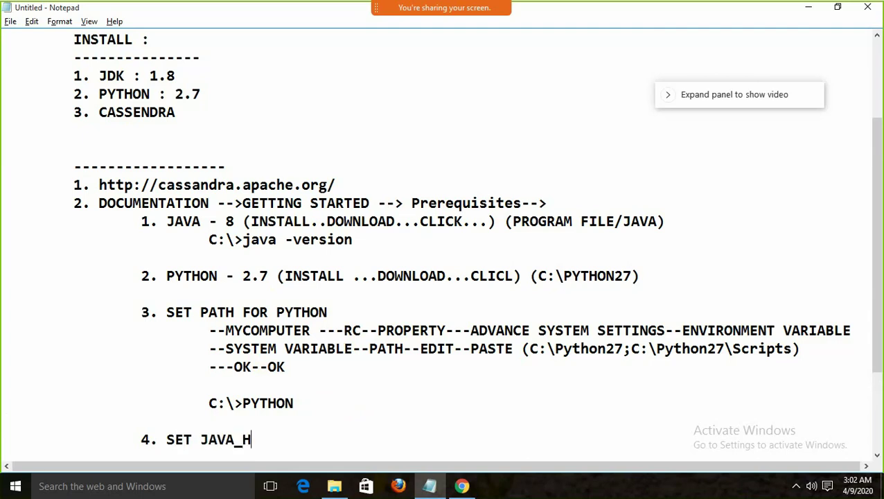
type("OME \\")
key("Return")
key("Tab")
key("Tab")
key("Up")
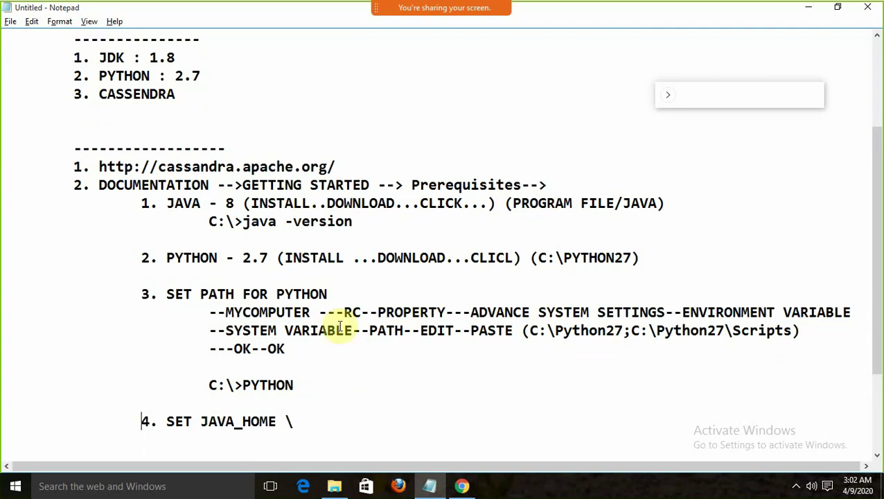
Remove the backslash after "4. SET JAVA_HOME", copy the MYCOMPUTER-to-ENVIRONMENT VARIABLE instruction line beneath it, and add another indented line
key("BackSpace")
key("BackSpace")
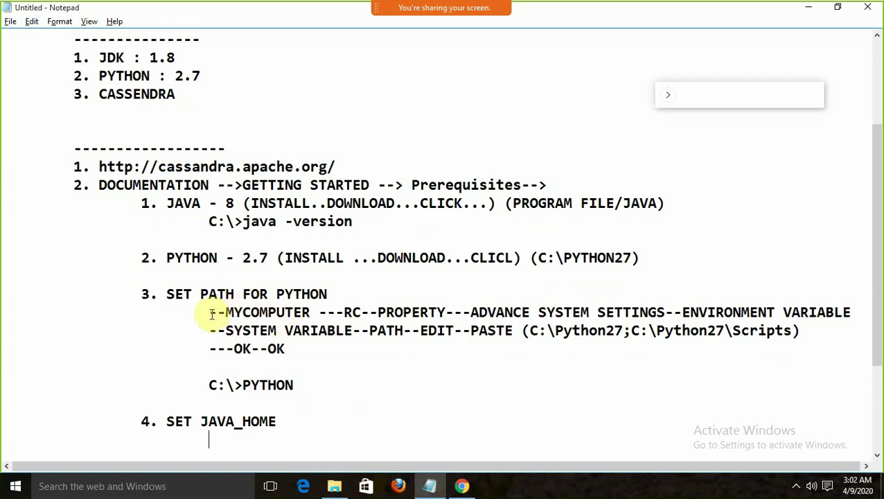
left_click_drag(211, 314, 733, 312)
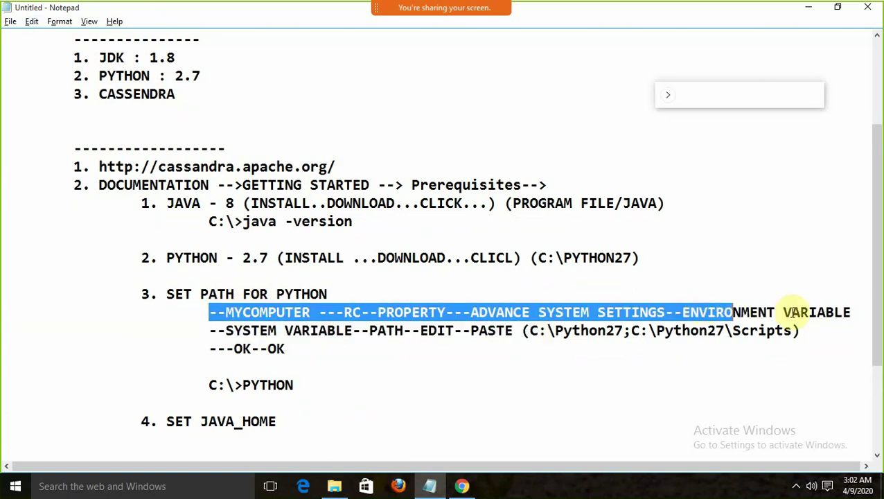
left_click_drag(793, 312, 856, 315)
key("ctrl+c")
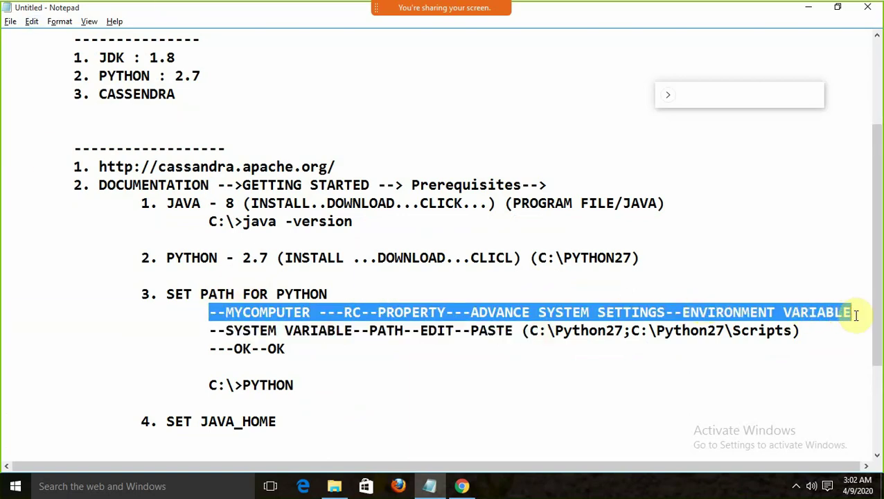
left_click(218, 437)
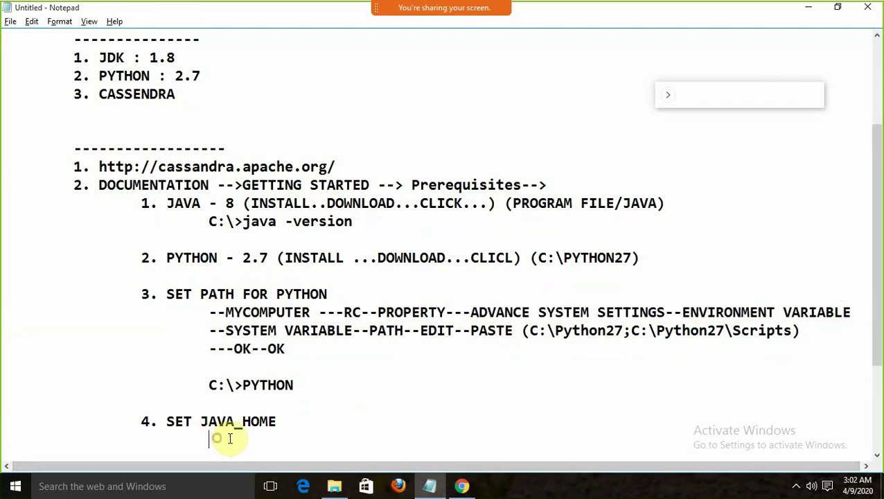
key("ctrl+v")
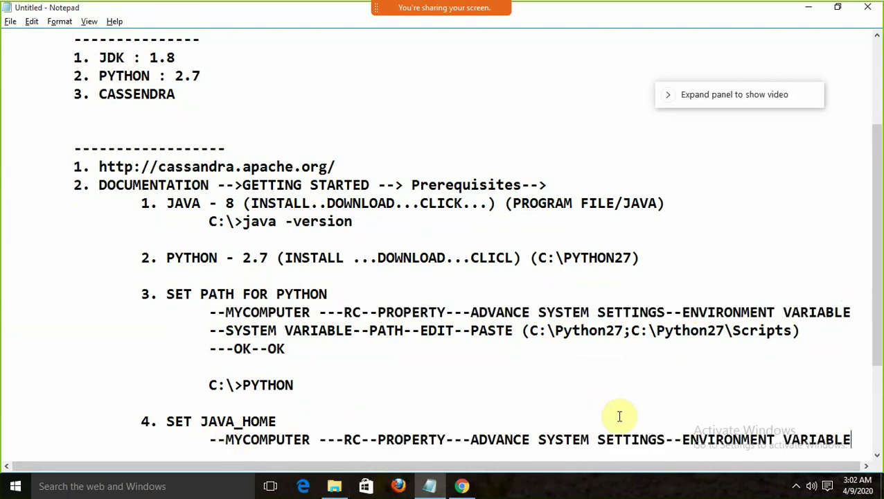
key("Return")
key("Tab")
key("Tab")
Close the Python downloads browser window and open the Environment Variables dialog through This PC's advanced system settings
key("alt+Tab")
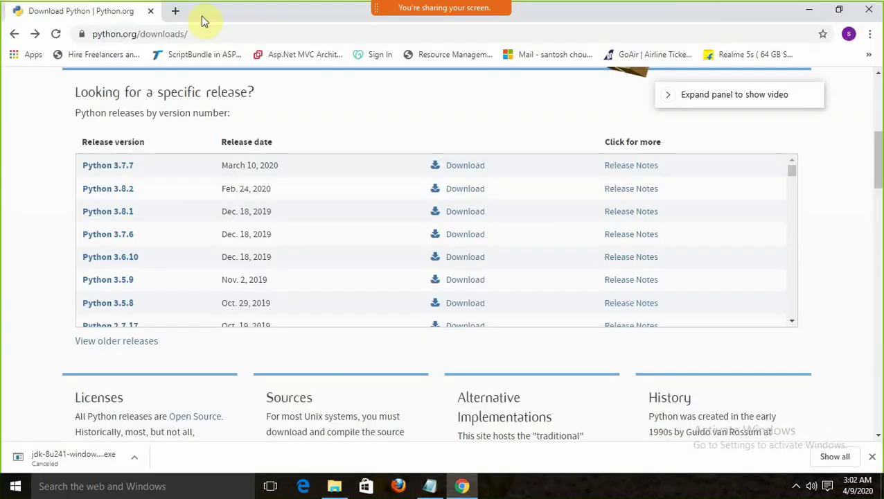
left_click(873, 11)
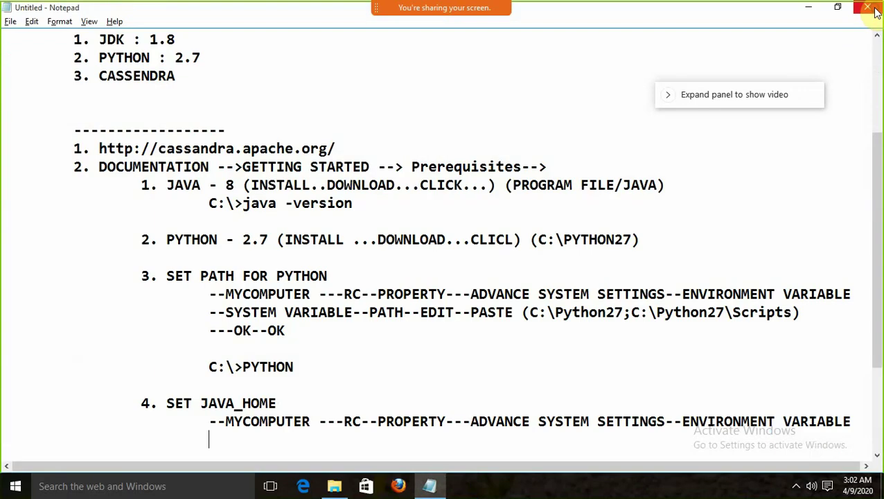
left_click(806, 9)
right_click(28, 26)
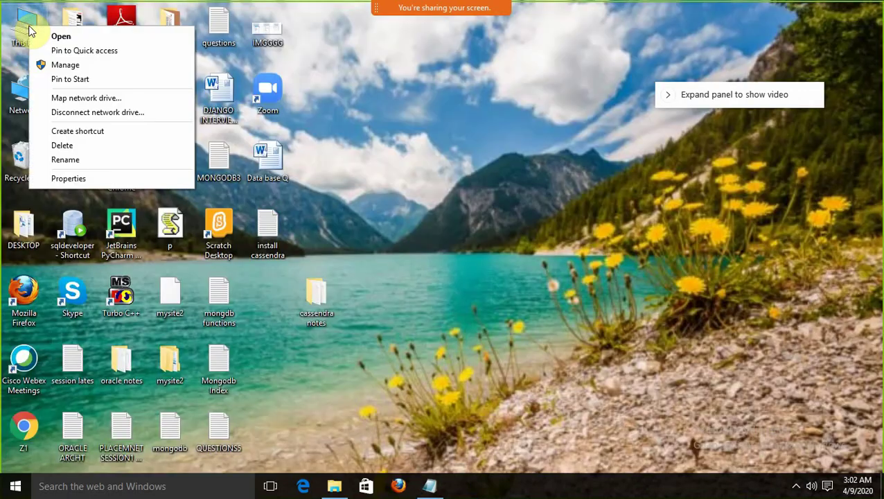
left_click(97, 183)
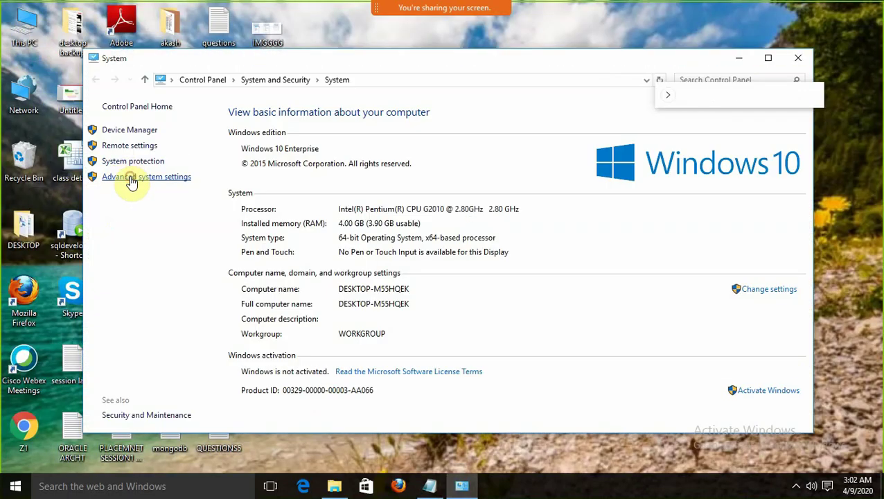
left_click(146, 177)
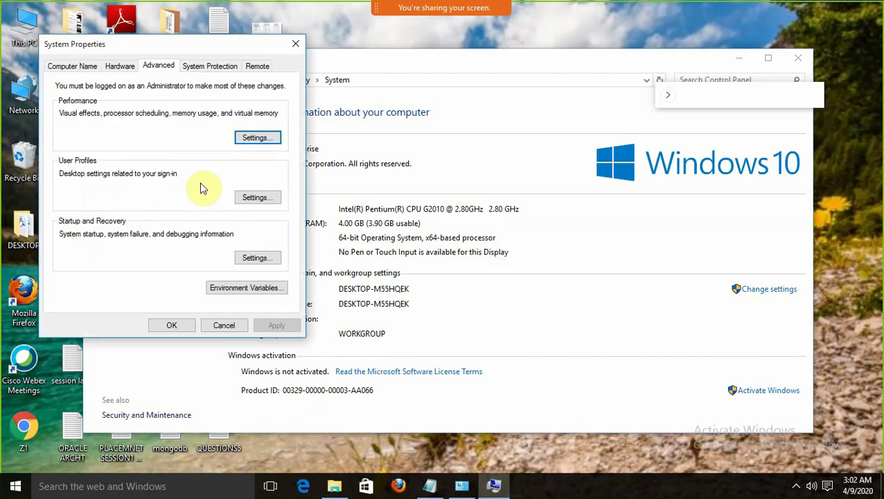
left_click(236, 287)
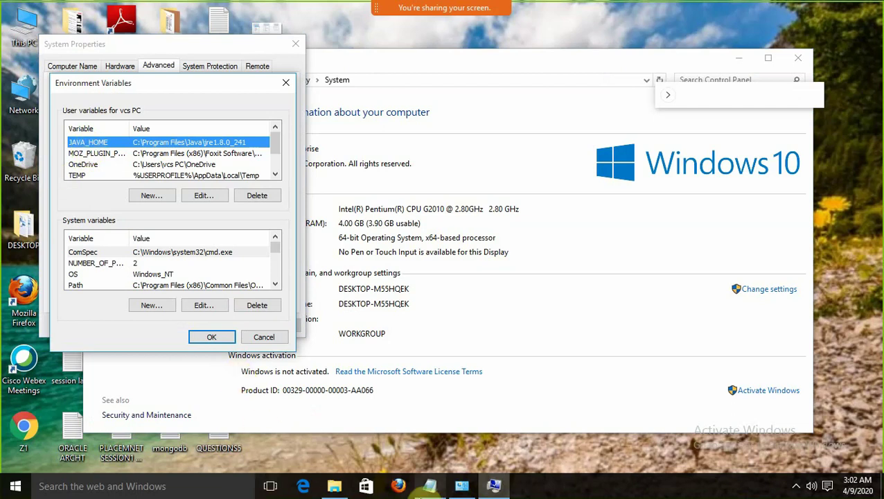
Add "--USER VARIABLE ---" on the indented line below the copied instruction in the Notepad notes
left_click(426, 487)
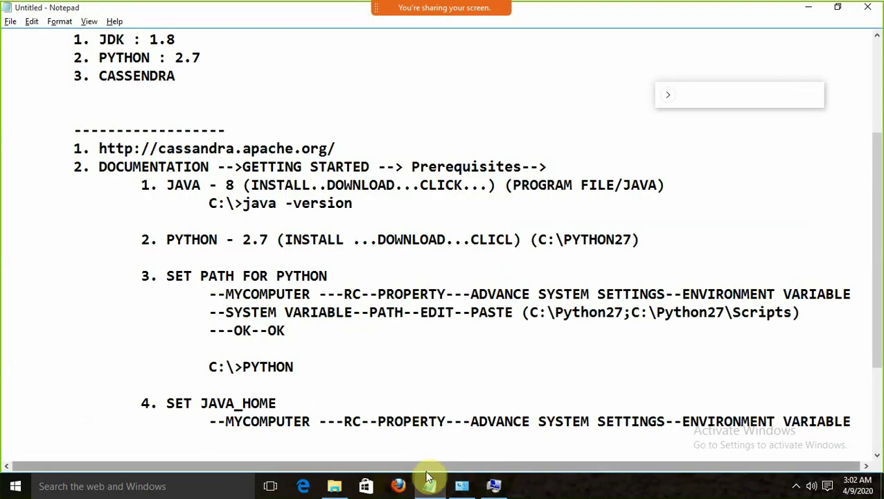
type("--USER ")
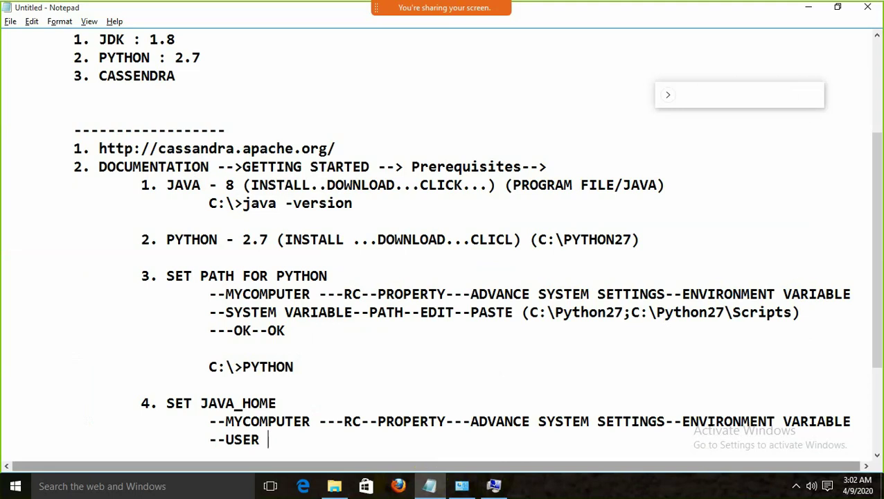
type("VARIABLE ---")
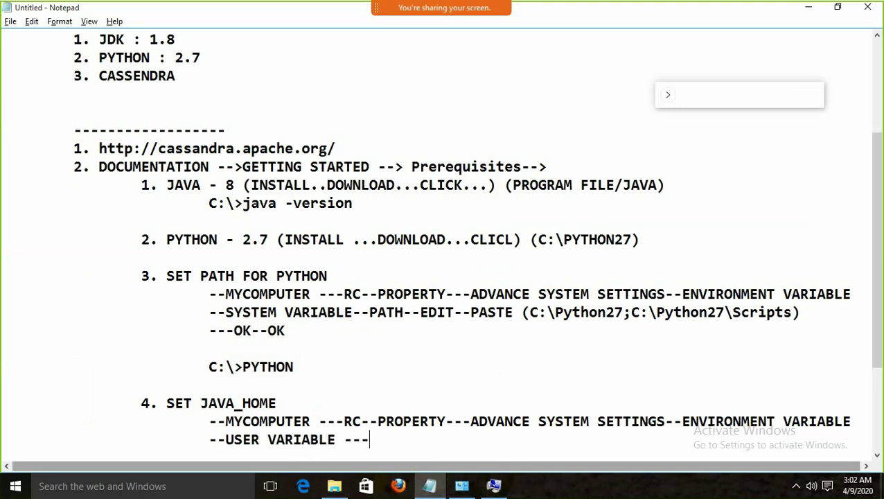
Start a new user variable in the Environment Variables dialog and append "NEW --" to the USER VARIABLE line in the notes
left_click(493, 485)
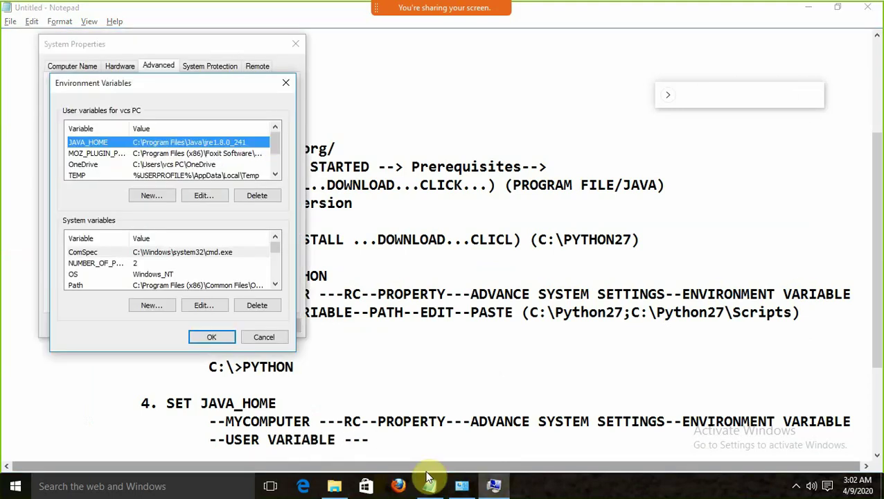
left_click(151, 196)
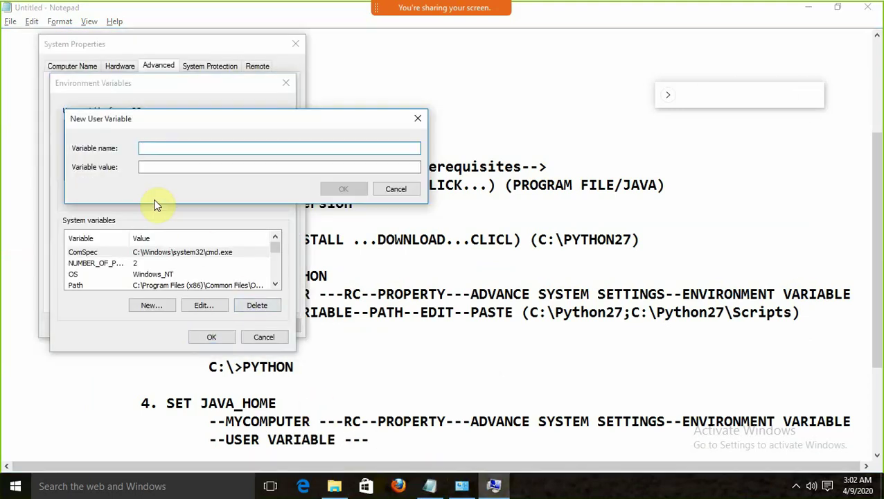
left_click(425, 485)
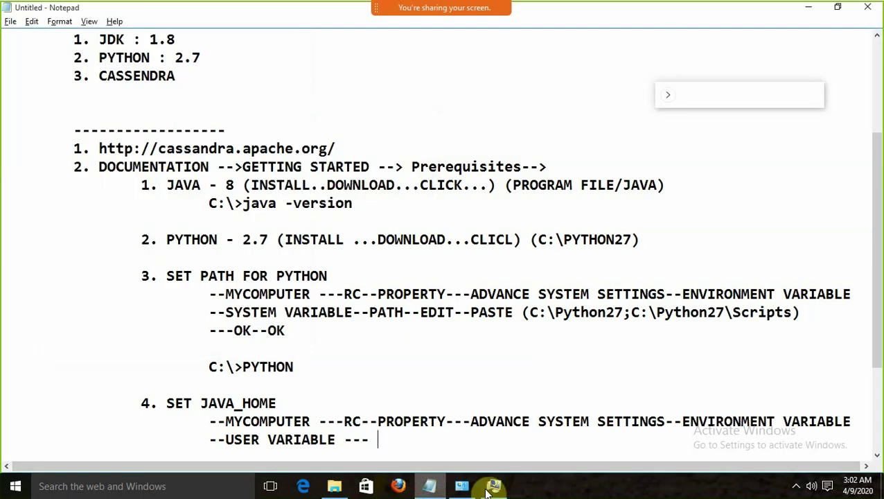
left_click(493, 486)
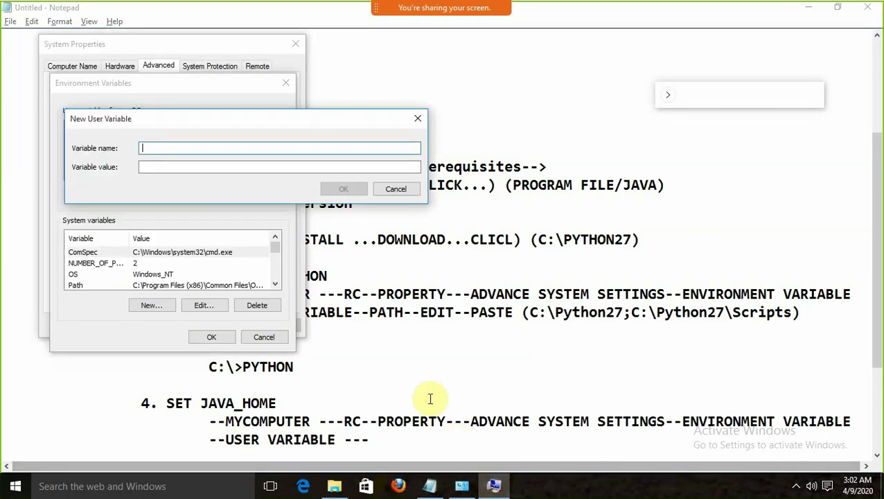
left_click(435, 488)
type("NEW ")
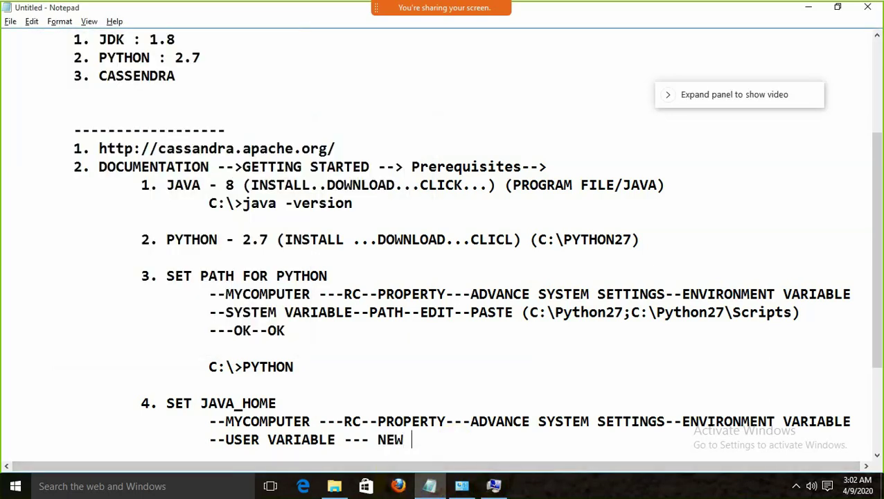
type("--")
Name the new user variable JAVA_HOME and copy that name into the notes as "(JAVA_HOME = " after "NEW --"
key("alt+Tab")
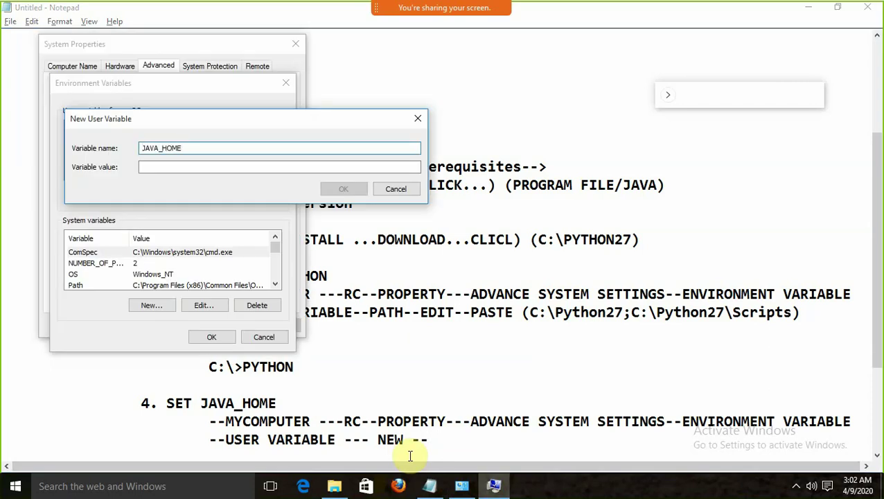
double_click(190, 148)
key("ctrl+c")
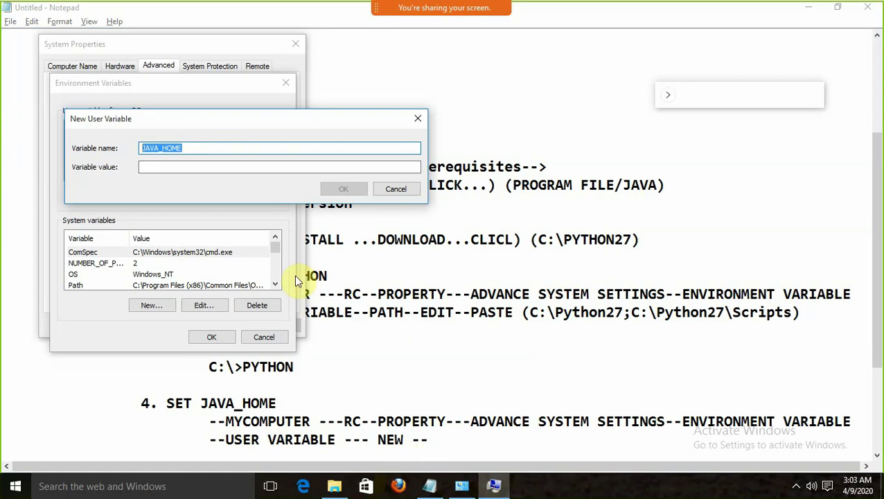
left_click(476, 455)
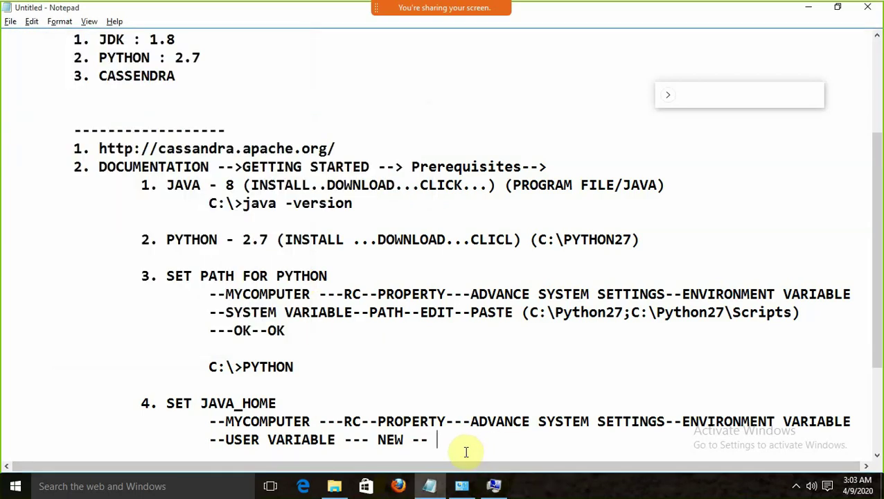
type("(")
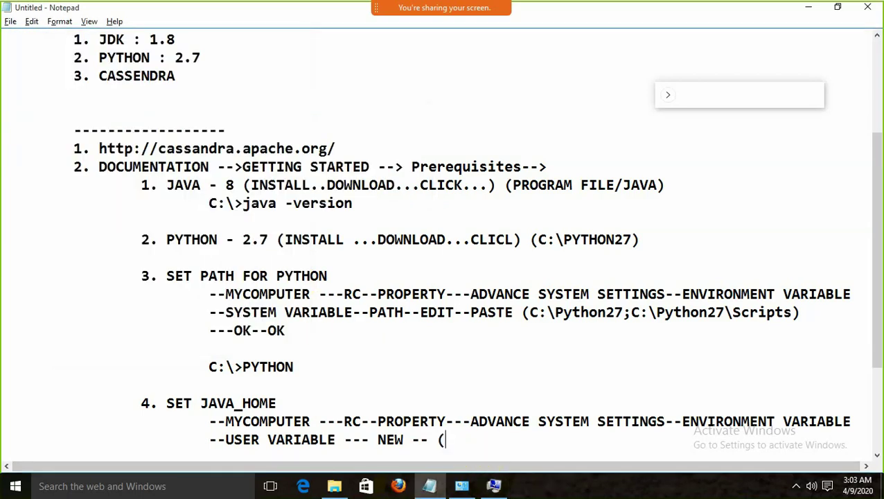
key("ctrl+v")
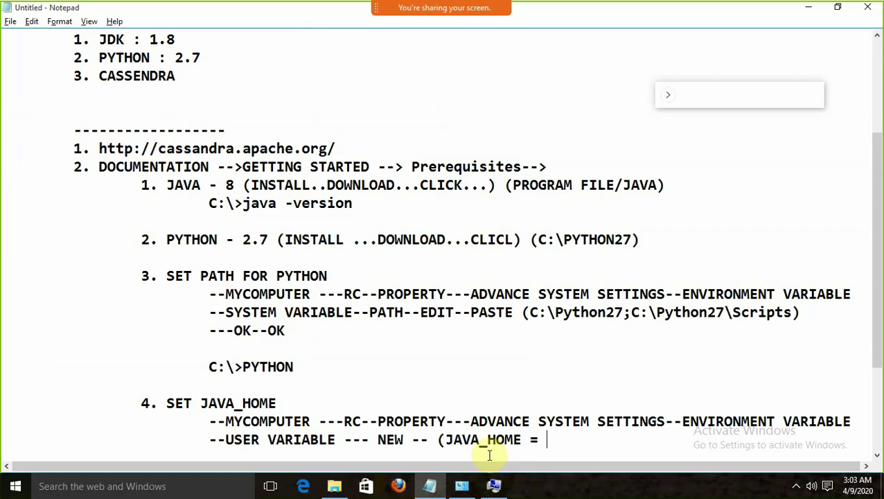
Discard the new user variable and cancel the Environment Variables and System Properties dialogs
key("alt+Tab")
left_click(167, 167)
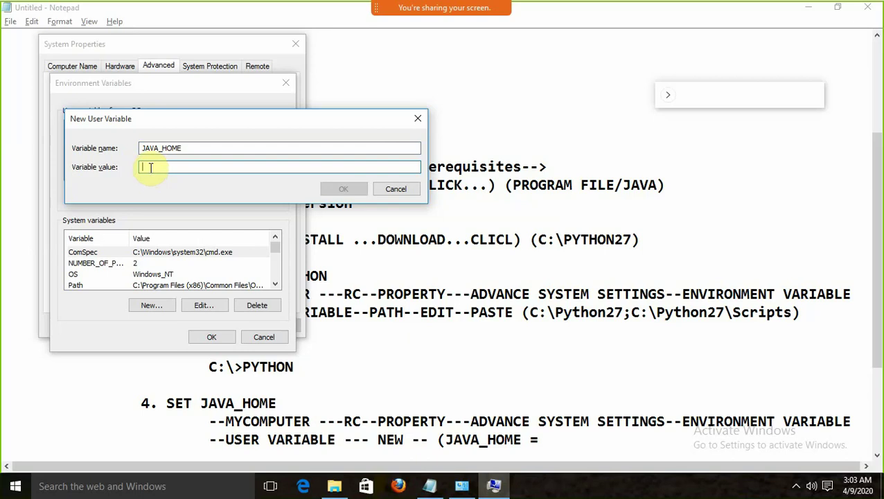
left_click(396, 189)
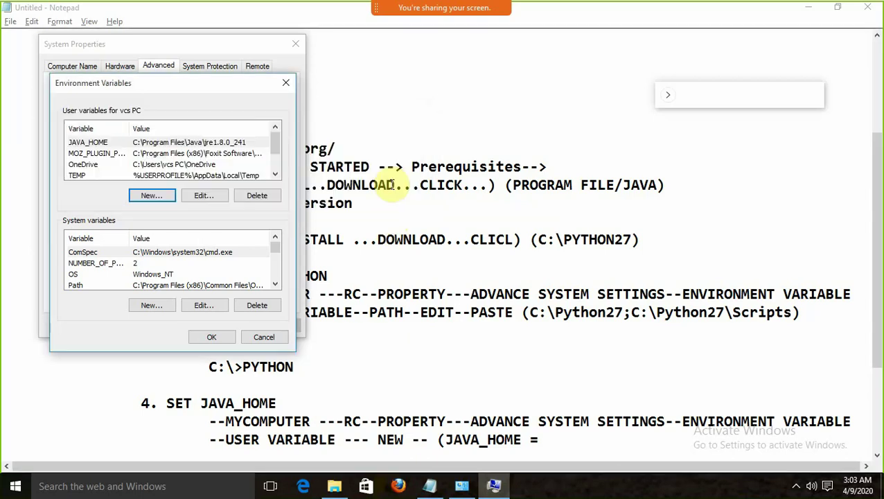
left_click(271, 337)
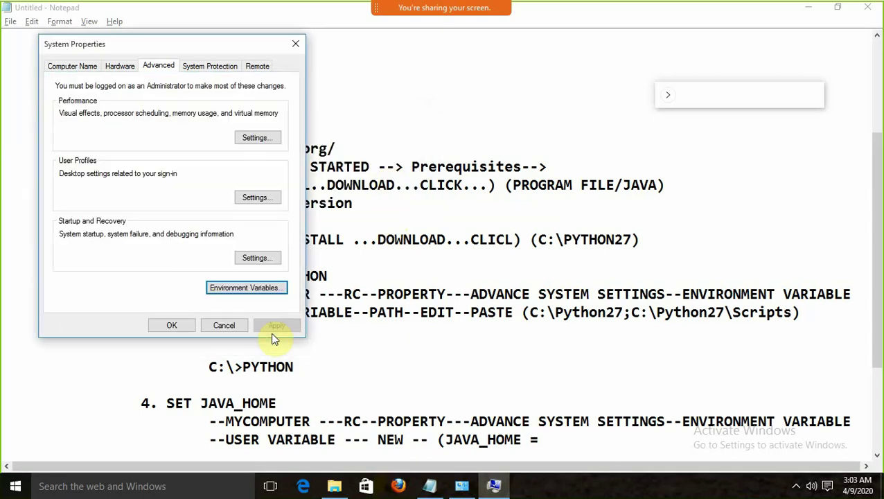
left_click(232, 327)
Open the folder C:\Program Files\Java\jre1.8.0_241 in File Explorer and copy its full path
left_click(334, 486)
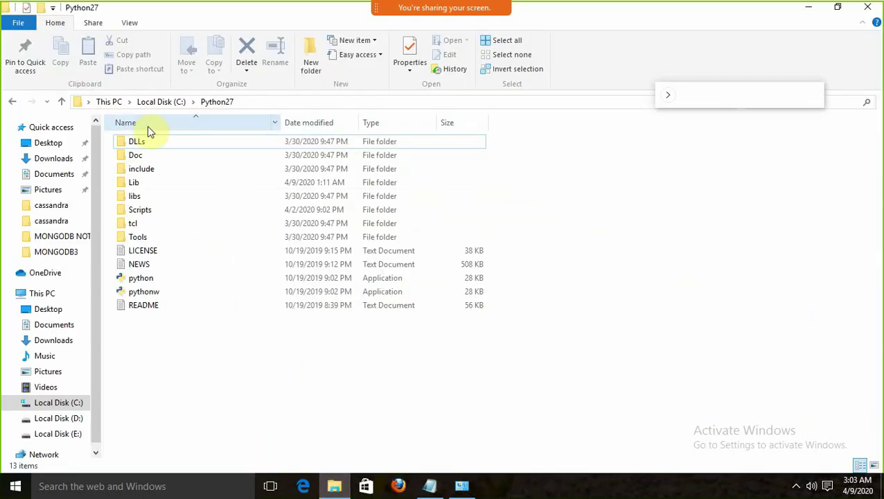
left_click(165, 103)
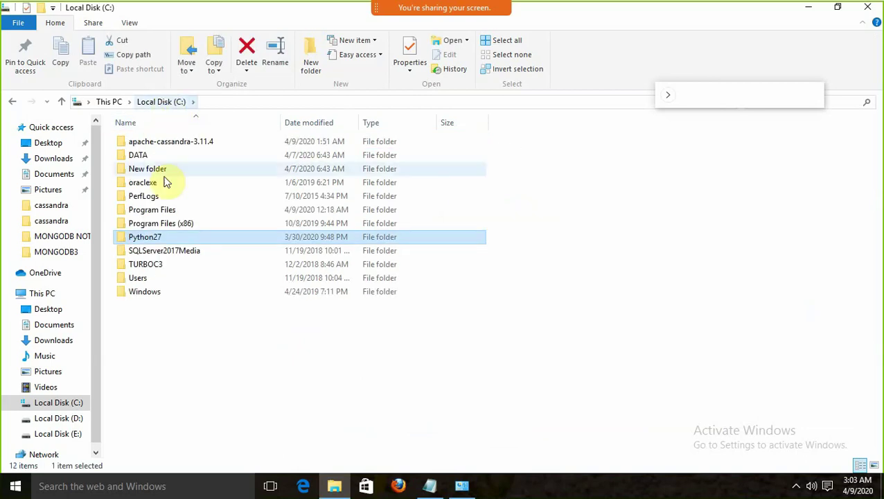
double_click(157, 208)
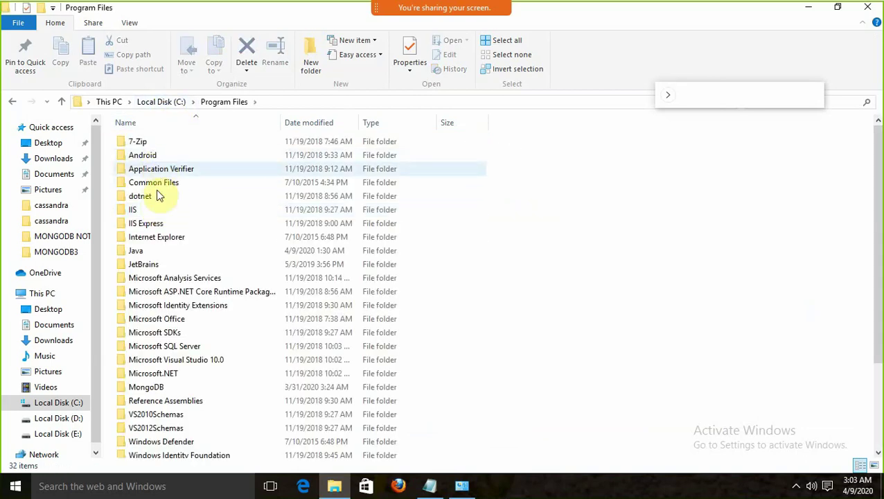
double_click(136, 251)
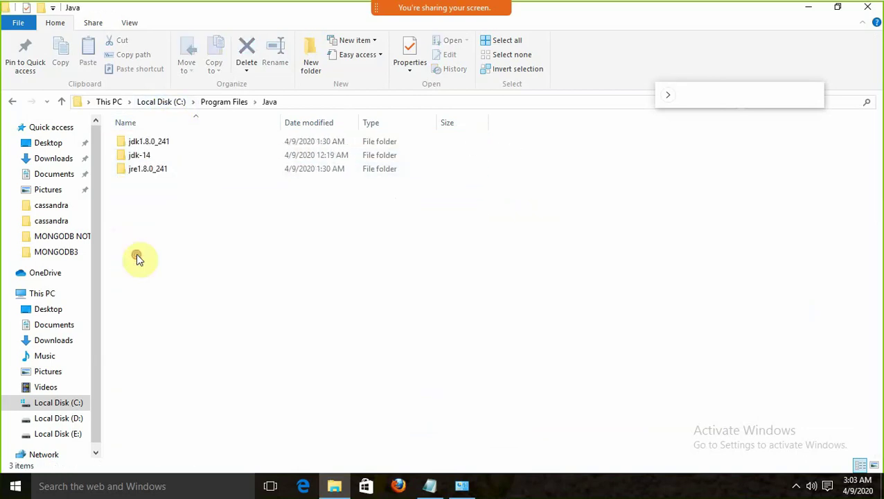
left_click(142, 169)
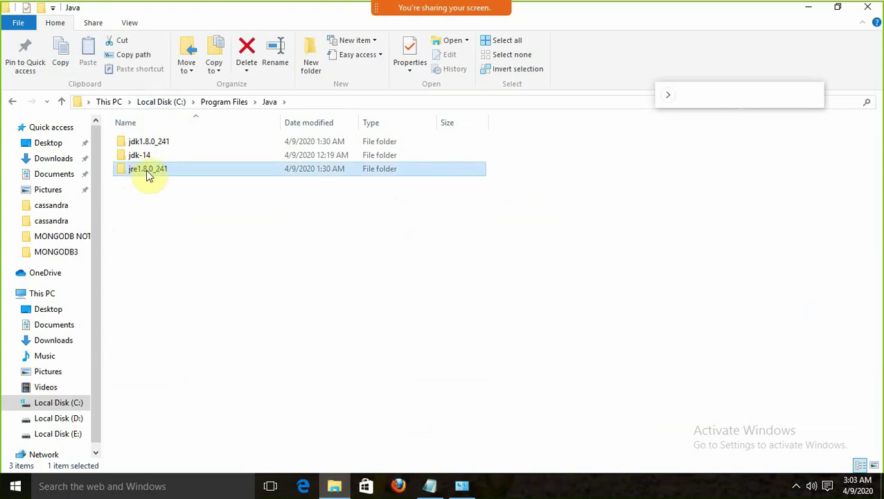
left_click(294, 104)
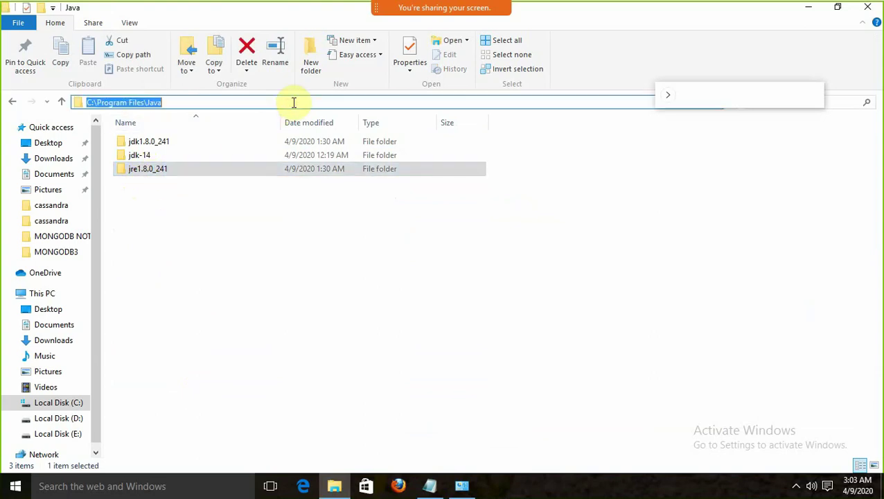
double_click(172, 167)
left_click(336, 103)
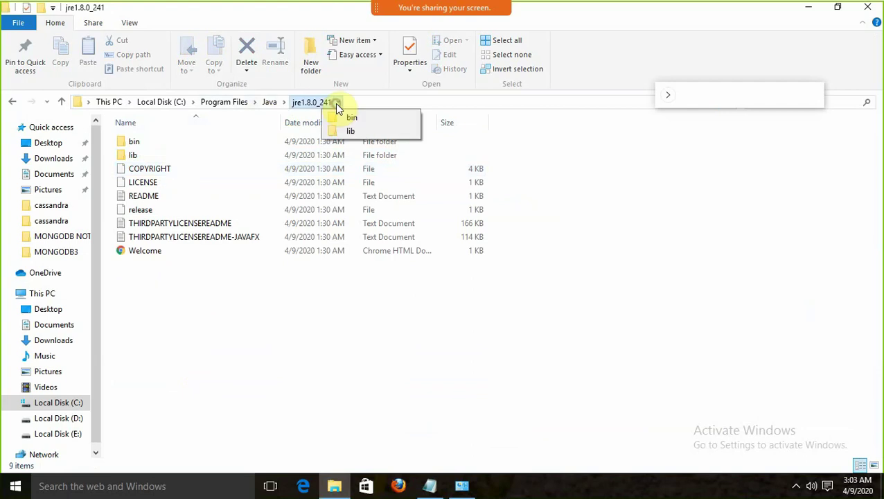
left_click(369, 100)
key("ctrl+c")
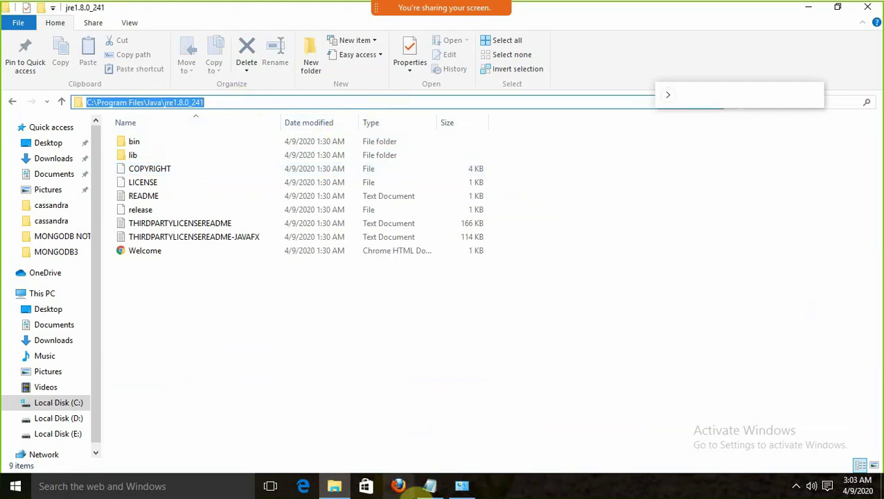
Start a new user variable in the Environment Variables dialog, named JAVA_HOME with the value C:\Program Files\Java\jre1.8.0_241
left_click(461, 485)
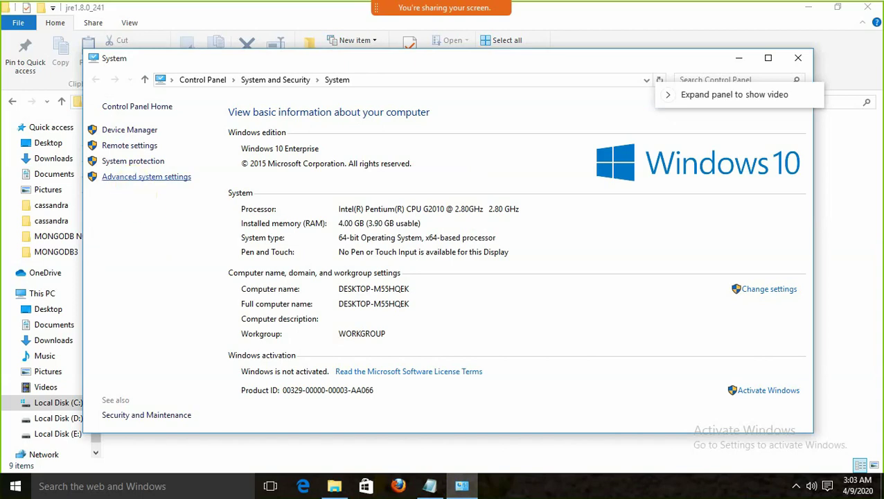
left_click(147, 177)
left_click(279, 318)
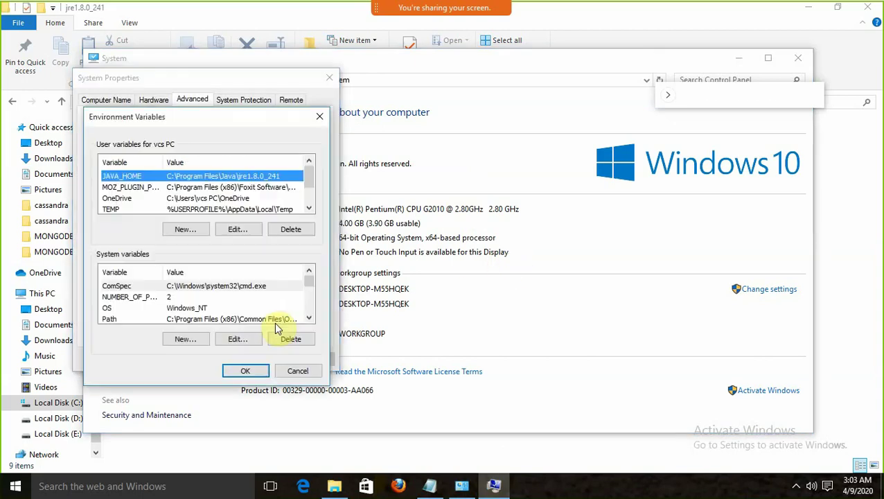
left_click(185, 229)
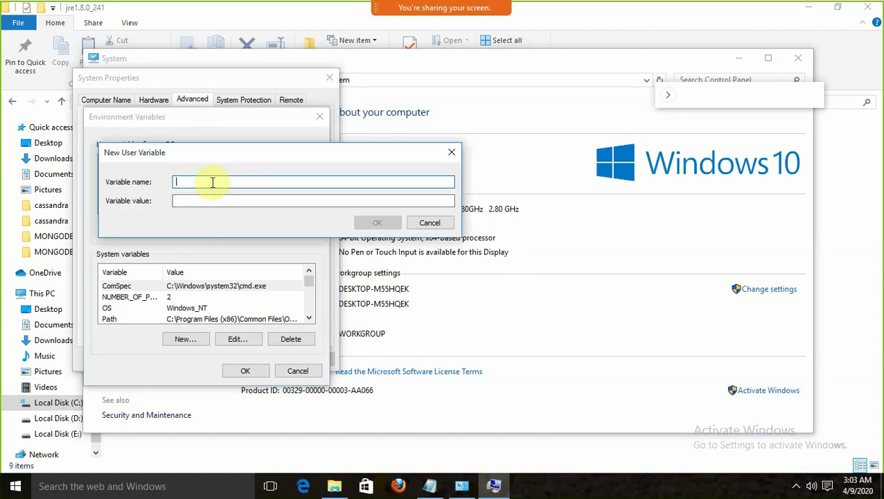
type("JAVA_HOME")
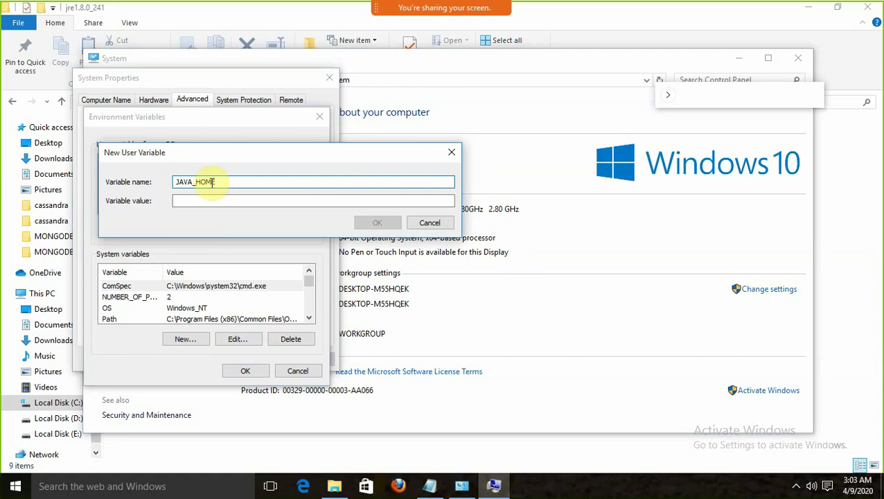
left_click(207, 200)
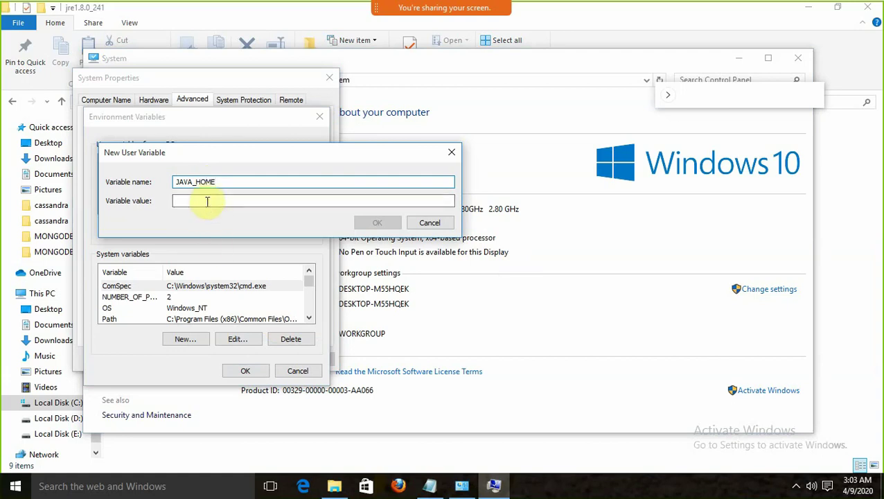
key("ctrl+v")
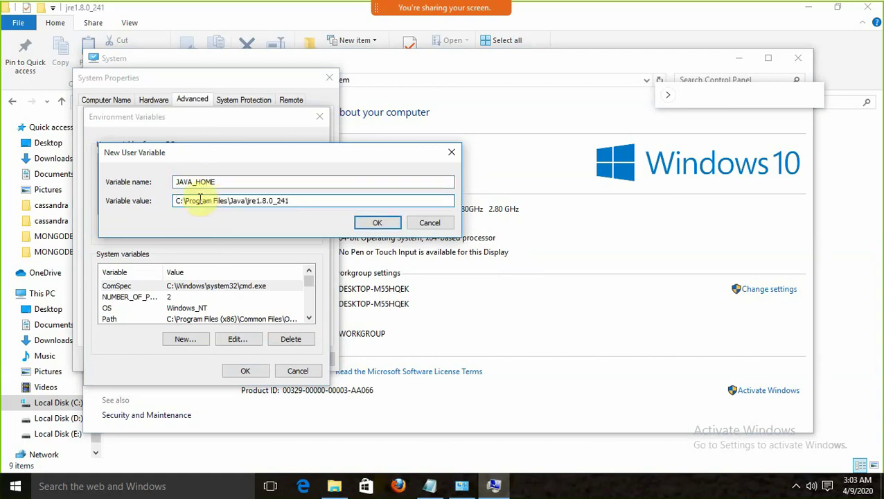
Copy the JAVA_HOME variable value, discard the new variable, and cancel the Environment Variables and System Properties dialogs
left_click_drag(298, 200, 186, 201)
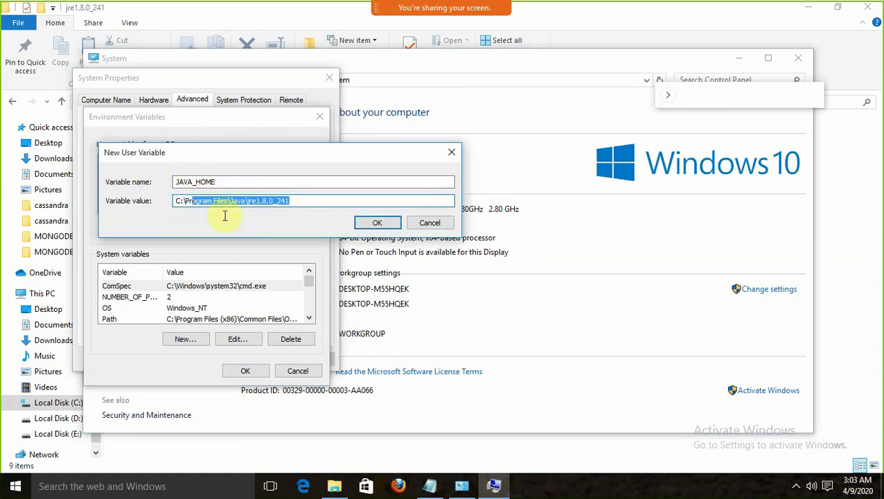
left_click(237, 198)
left_click_drag(305, 202, 139, 187)
key("ctrl+c")
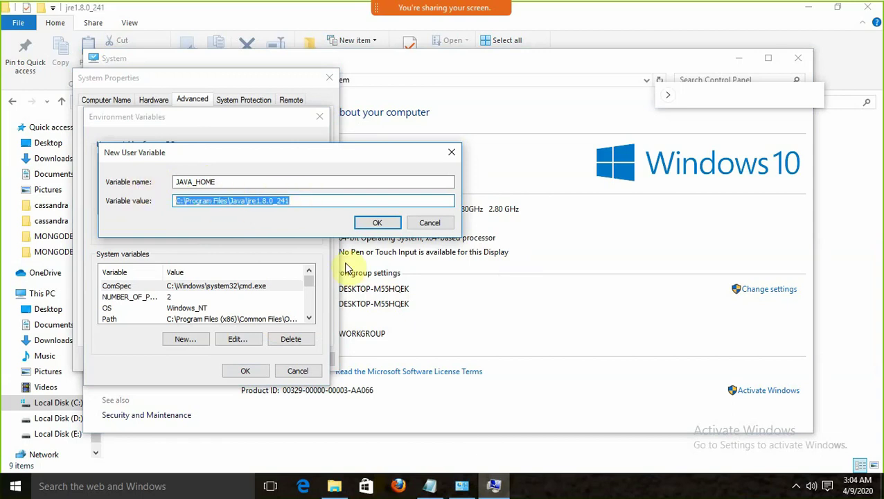
left_click(431, 223)
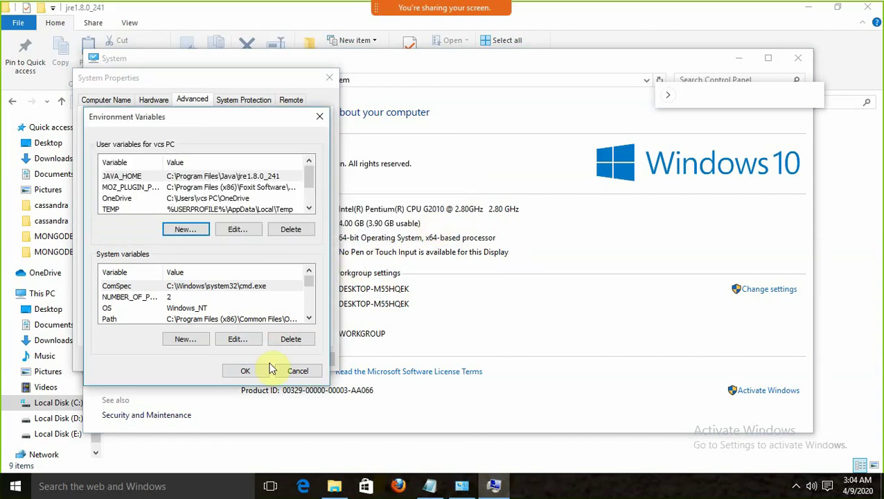
left_click(292, 372)
left_click(260, 356)
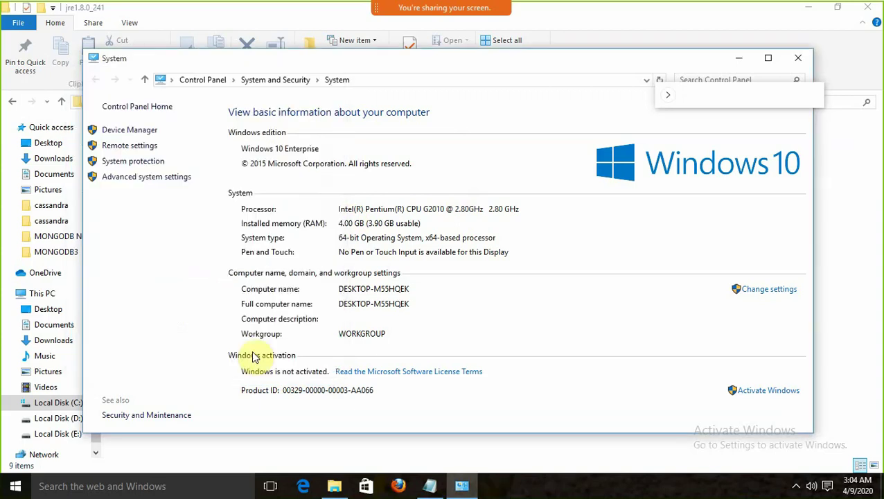
In the Notepad notes, complete the JAVA_HOME entry with "C:\Program Files\Java\jre1.8.0_241)" and add the line "--OK --OK" below it
left_click(430, 485)
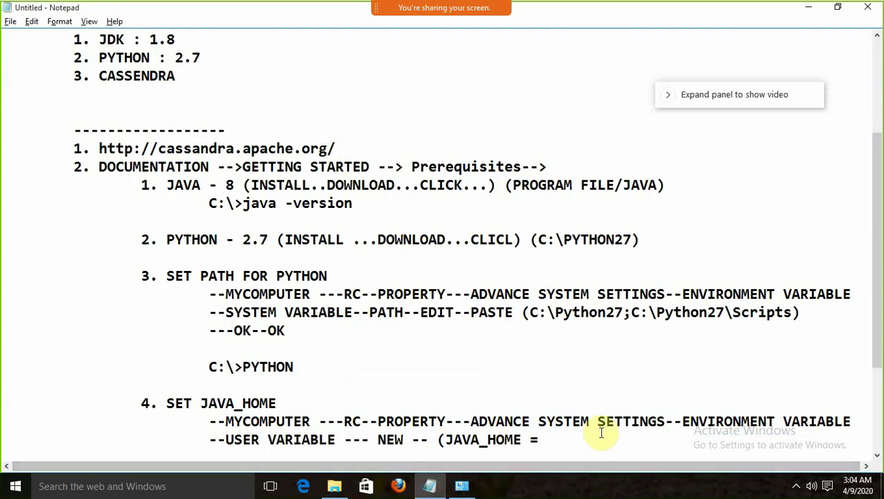
key("ctrl+v")
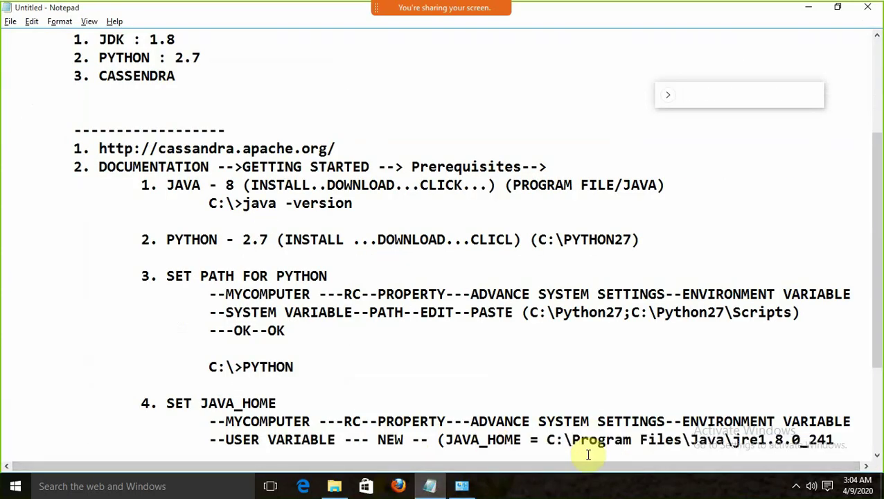
type(")")
key("Return")
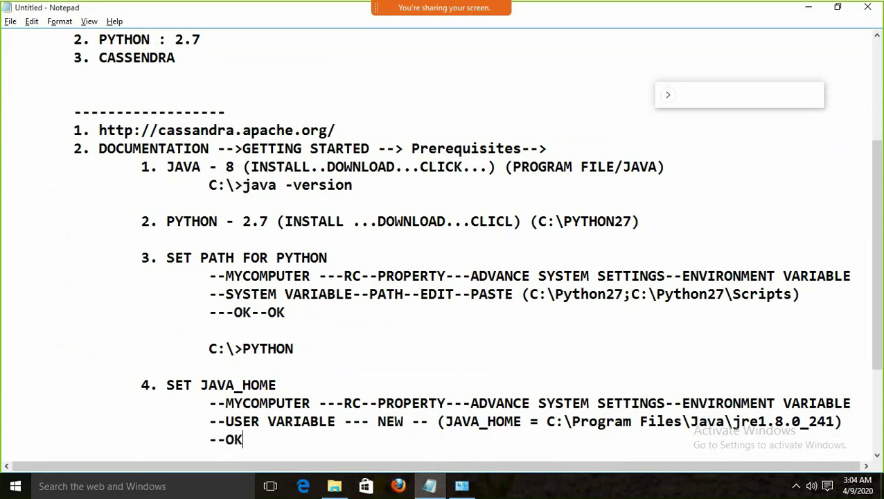
type("--OK --OM")
key("Return")
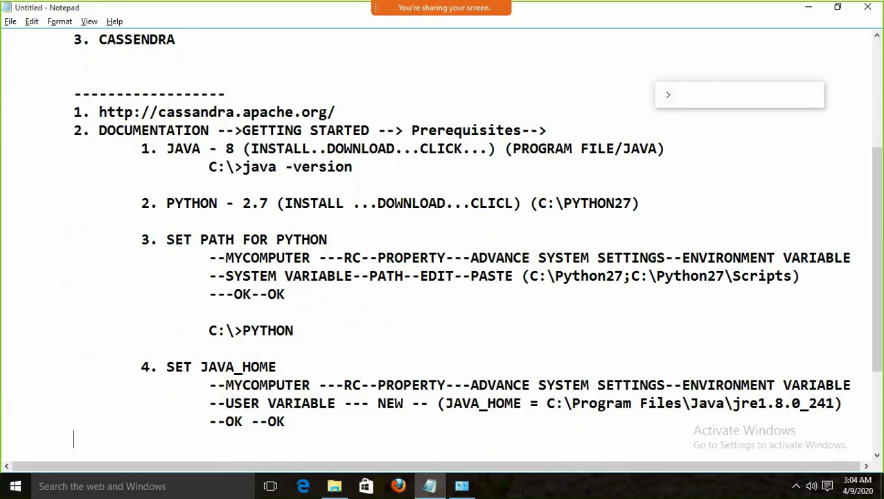
Add a dashed separator line below the JAVA_HOME section and begin an indented item "5." under it
type("-----------------------")
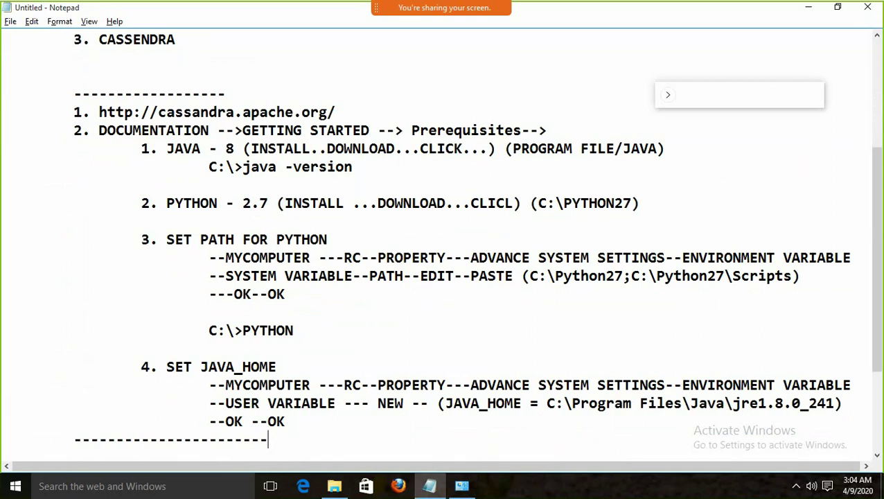
key("Return")
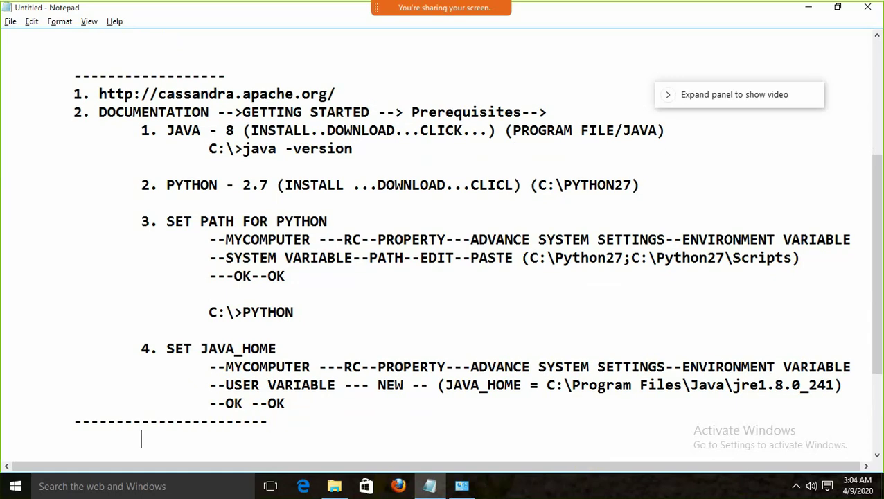
key("Tab")
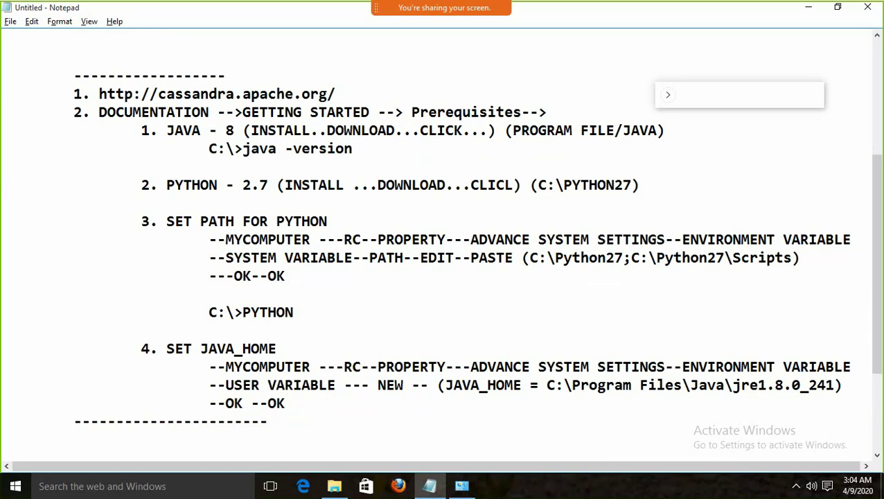
Close the System window and the jre1.8.0_241 folder window, and minimise the notes to reach the desktop
key("alt+Tab")
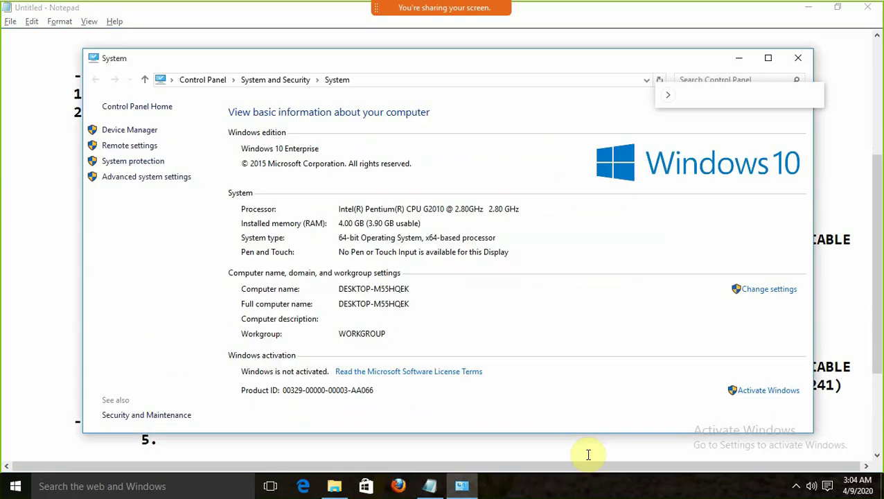
key("alt+Tab")
key("alt+Tab")
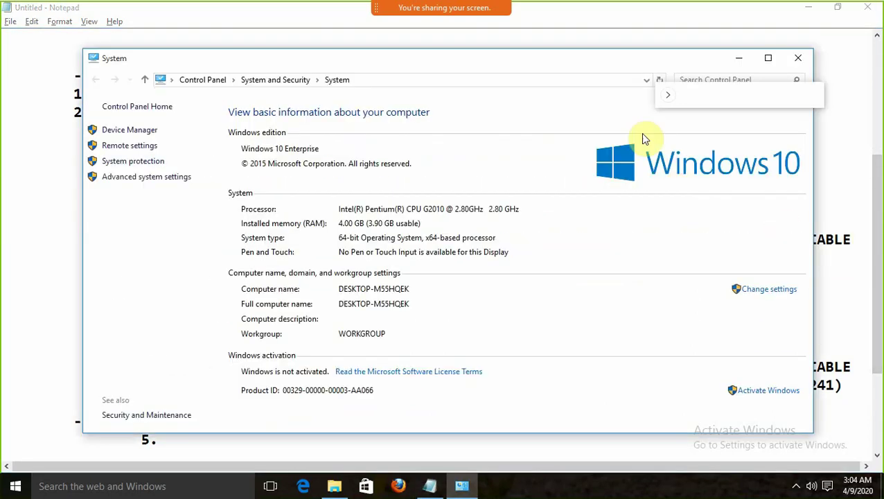
left_click(740, 59)
left_click(807, 8)
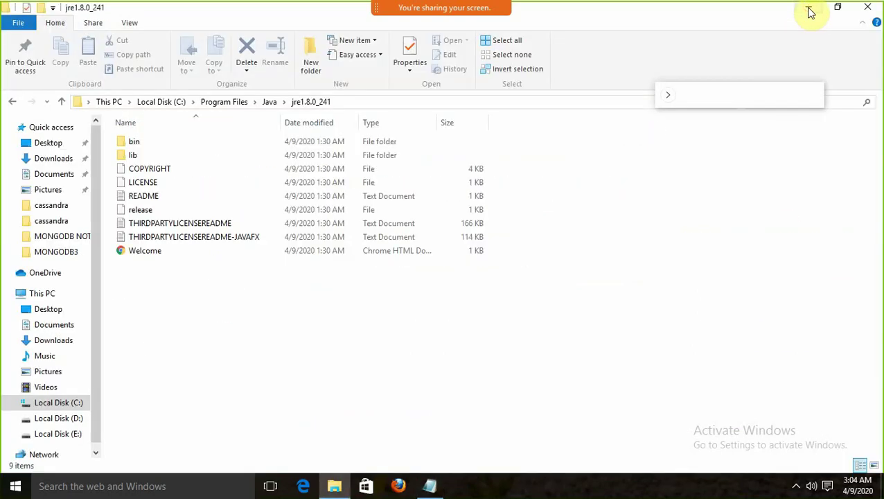
left_click(864, 13)
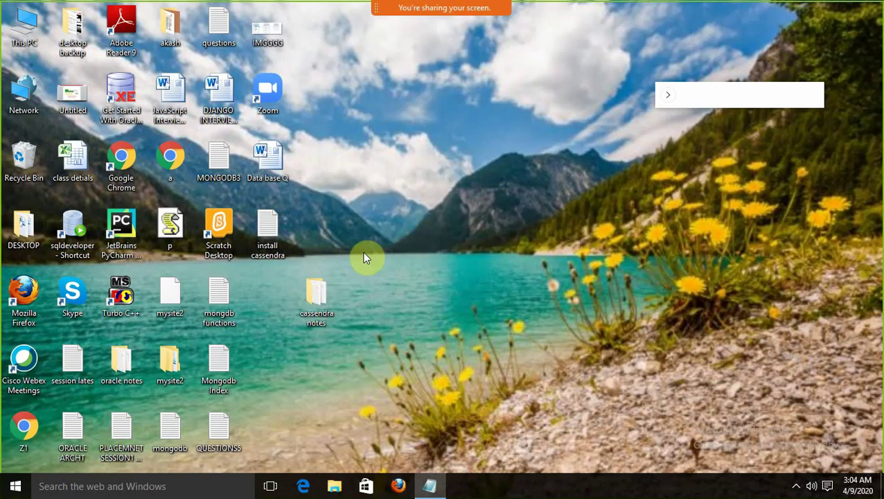
Launch Google Chrome, go to cassandra.apache.org and open its Download Cassandra page
double_click(123, 160)
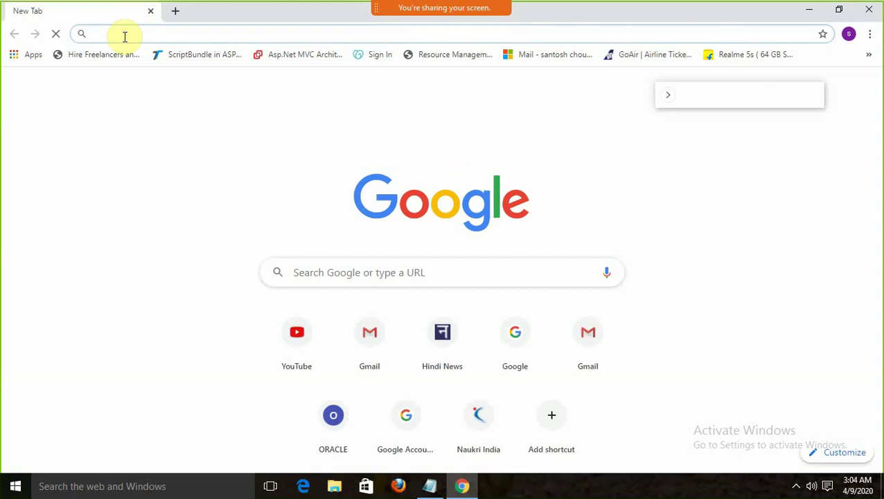
type("CA")
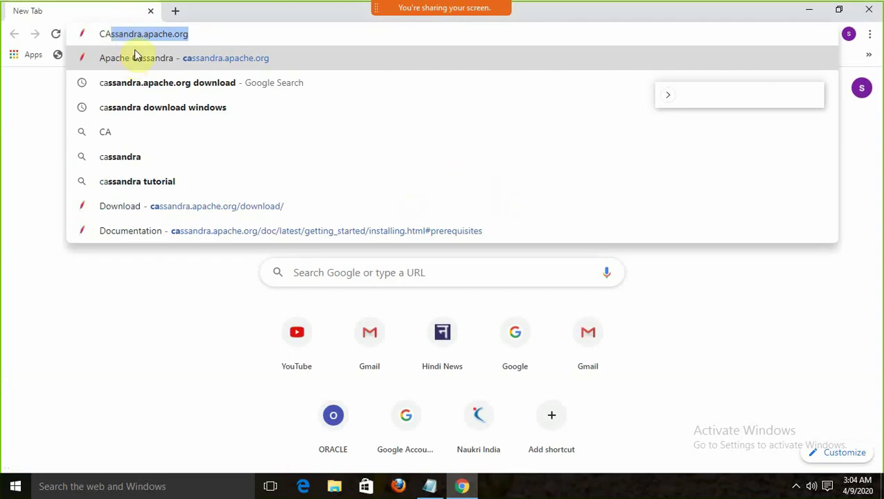
left_click(148, 34)
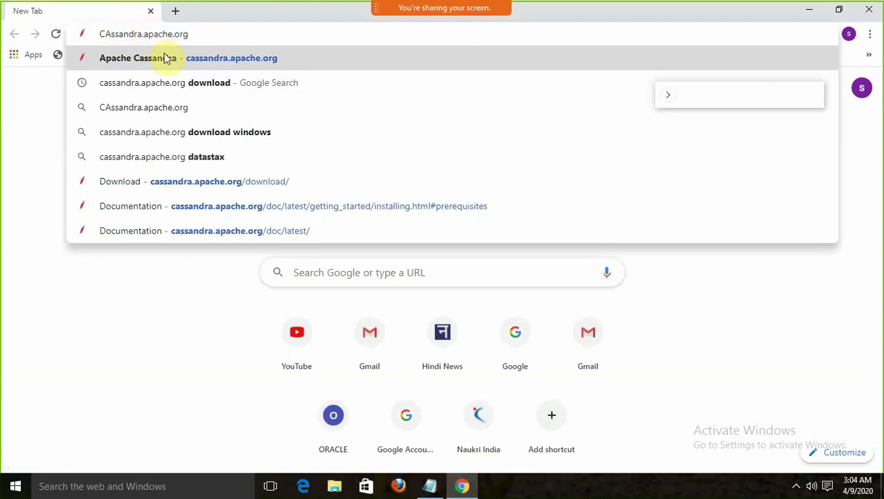
left_click(166, 61)
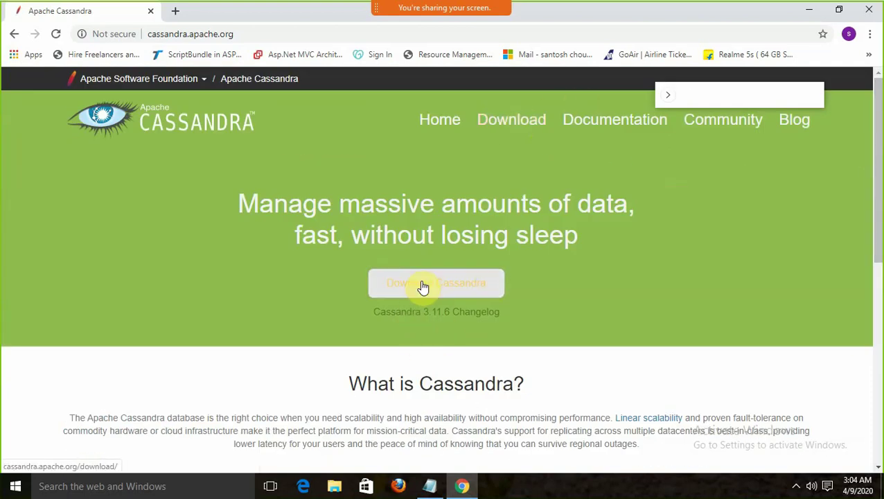
left_click(423, 287)
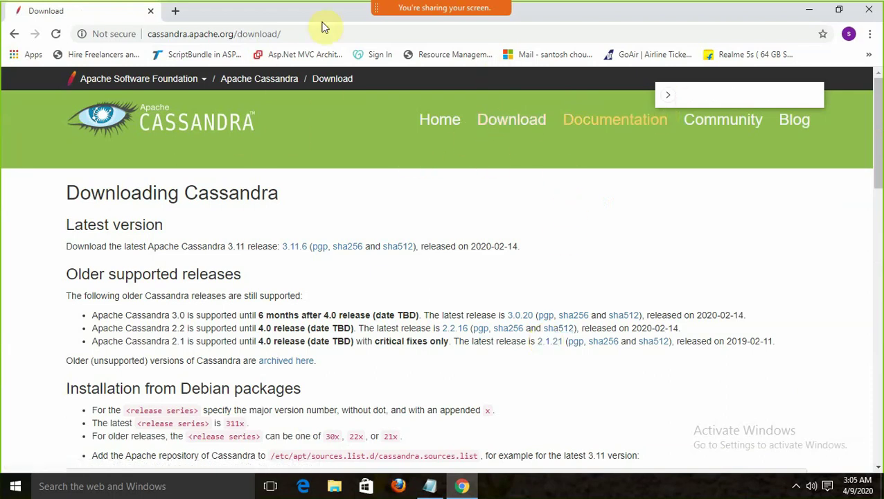
Copy the Cassandra download page's address and paste it after "5." in the Notepad notes
left_click(289, 32)
key("ctrl+c")
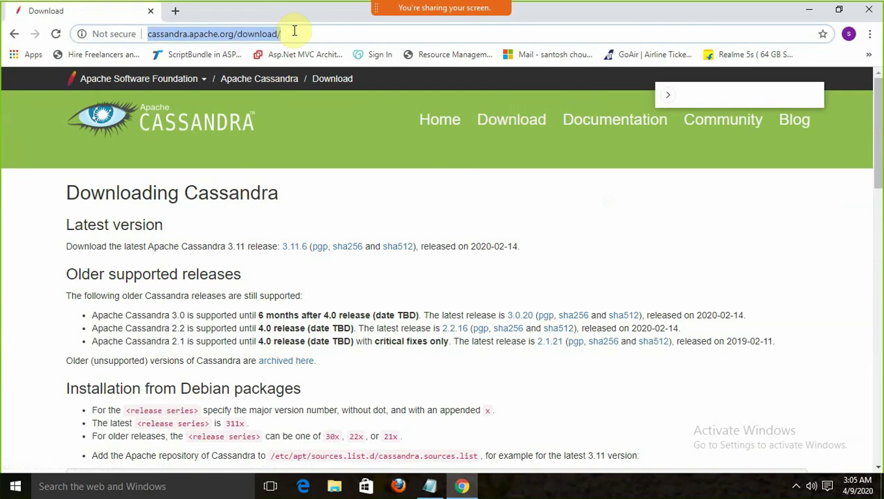
left_click(429, 486)
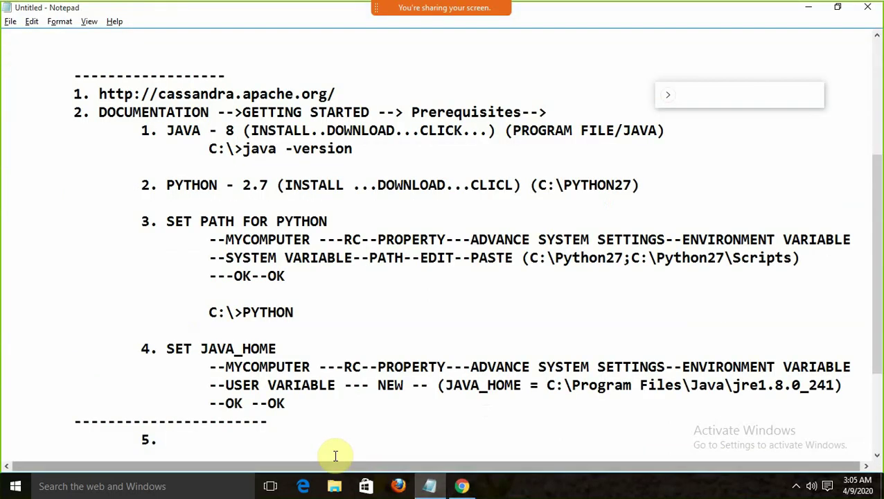
key("ctrl+v")
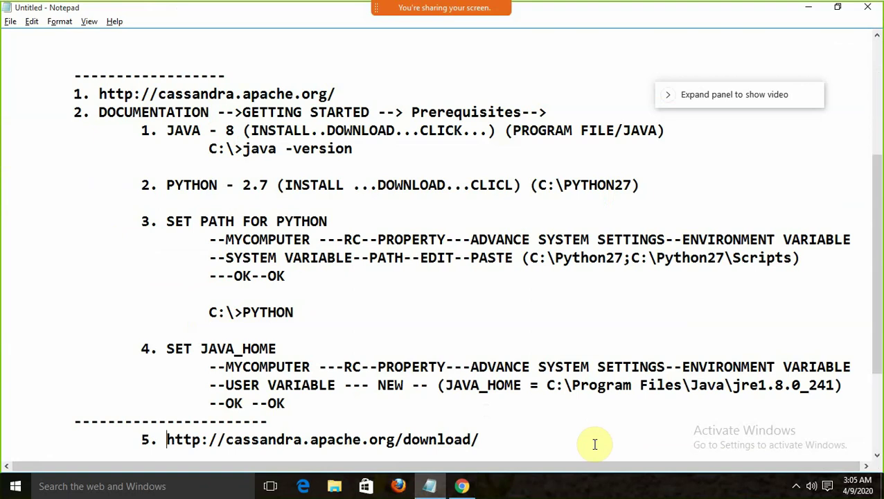
Move the download URL to its own indented line and title item 5 "DOWNLOAD : CASSENDRA"
key("Left")
key("Return")
key("Tab")
key("Tab")
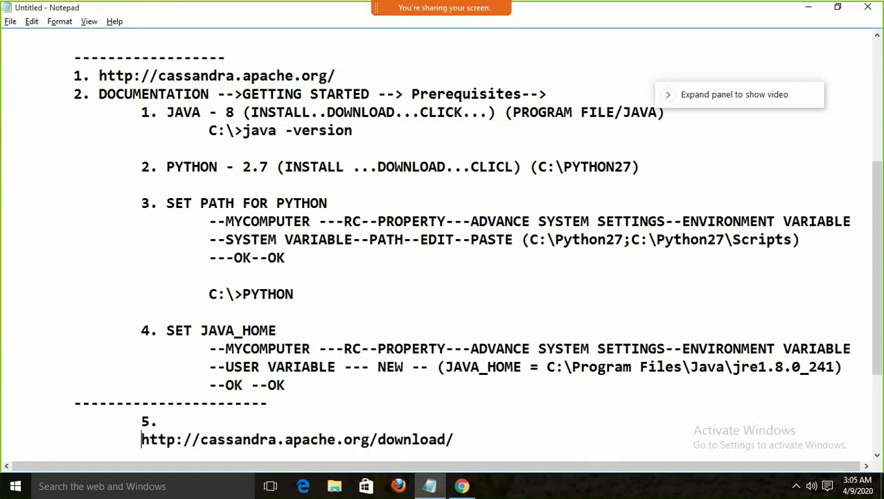
key("Tab")
key("Up")
key("Tab")
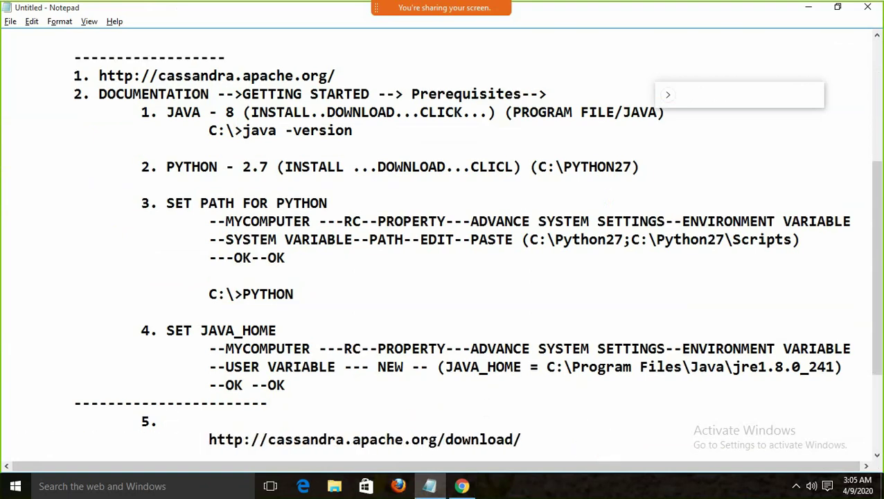
type("DOWNLOAD")
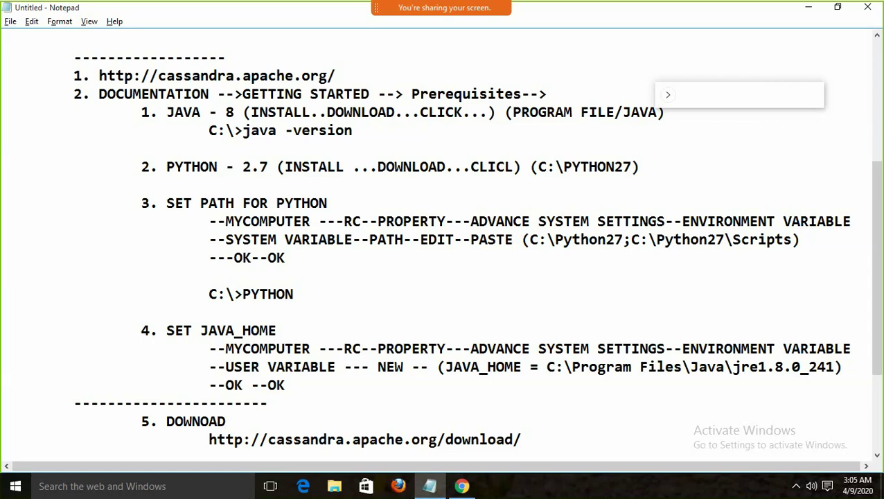
type(": CASSENDRA")
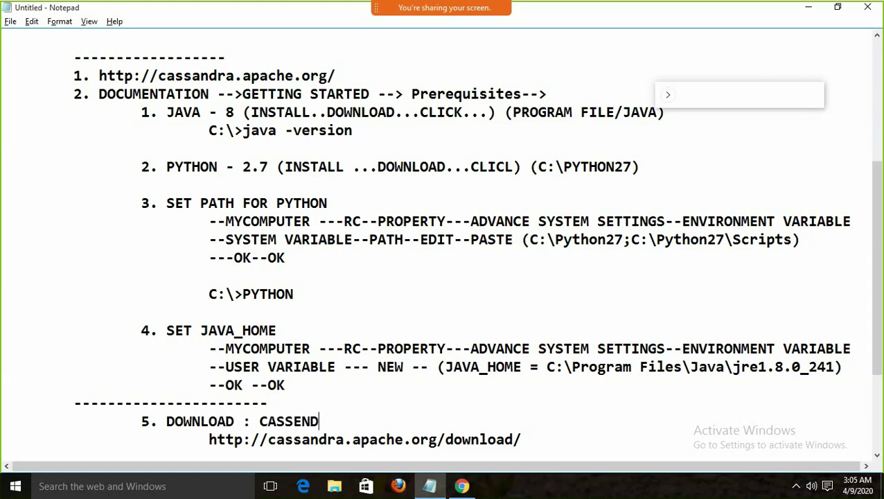
Add a blank line and a fresh indented line below the download URL, and switch back to the Cassandra download page in Chrome
left_click(591, 441)
key("Return")
key("Return")
key("Tab")
key("Tab")
key("Tab")
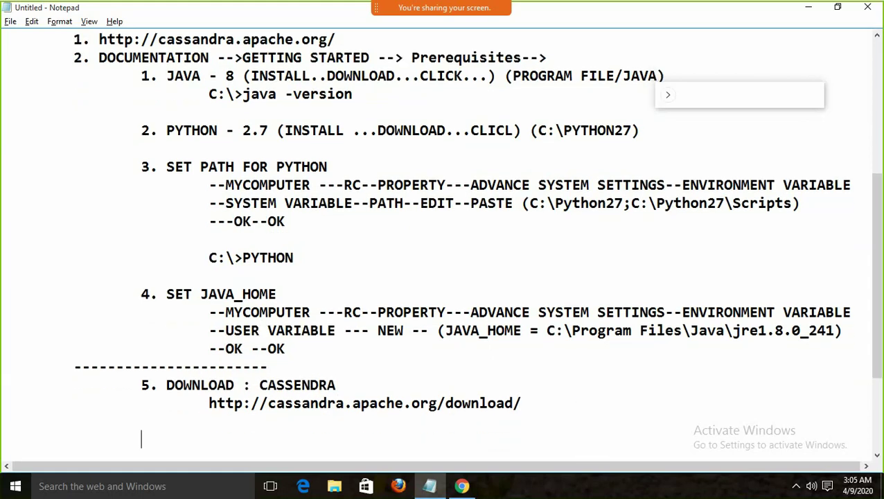
key("BackSpace")
key("BackSpace")
key("BackSpace")
key("BackSpace")
key("Tab")
key("Tab")
key("Tab")
key("alt+Tab")
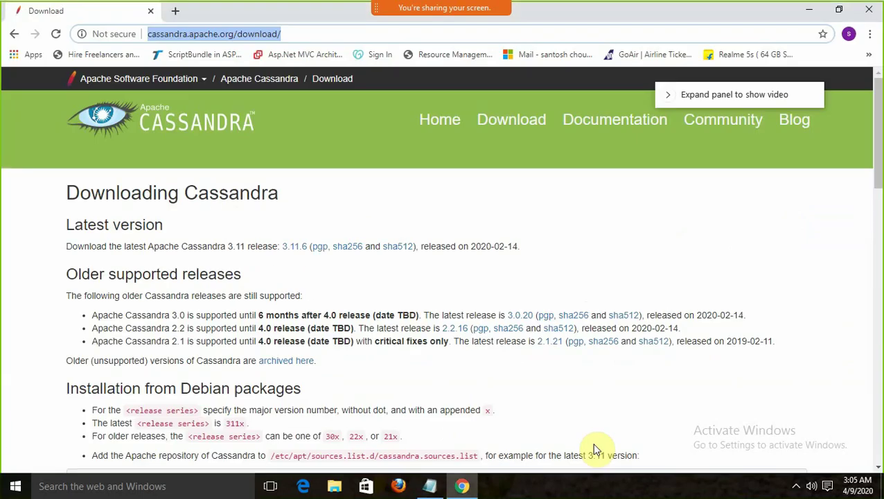
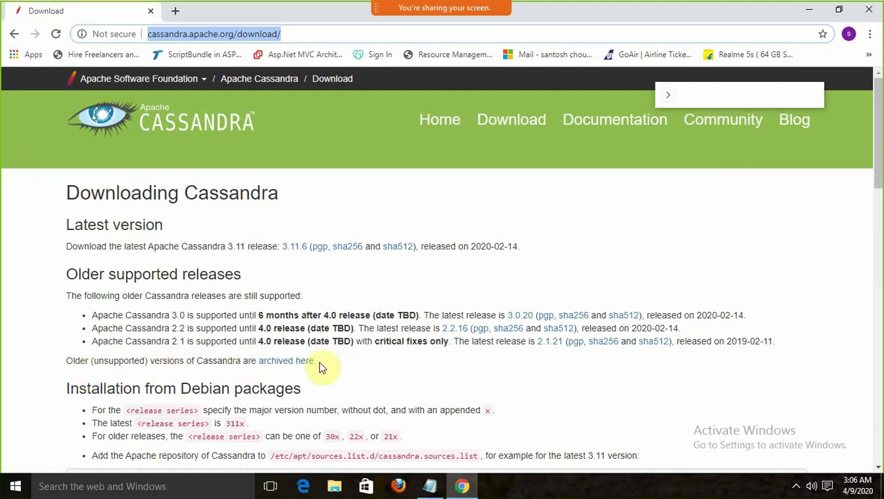
Copy the "Older (unsupported) versions of Cassandra are archived here." sentence into the Notepad notes after a "-", and add an indented line below
left_click_drag(326, 361, 54, 354)
key("ctrl+c")
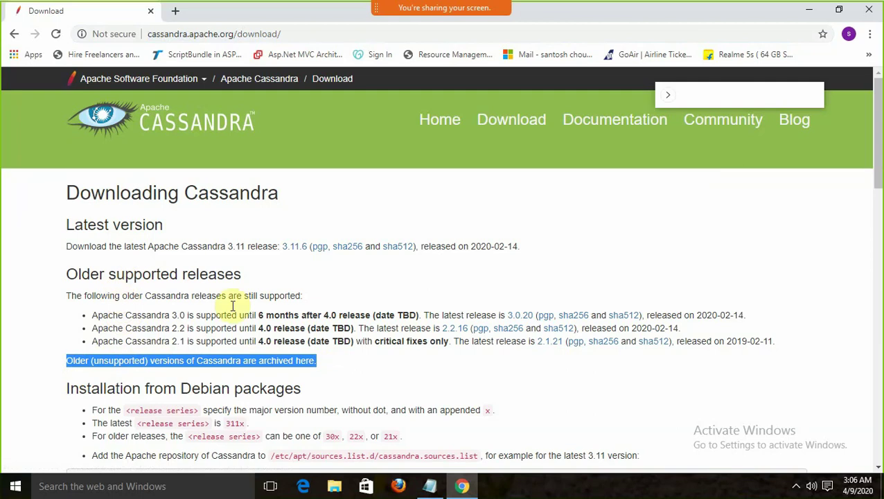
left_click(426, 486)
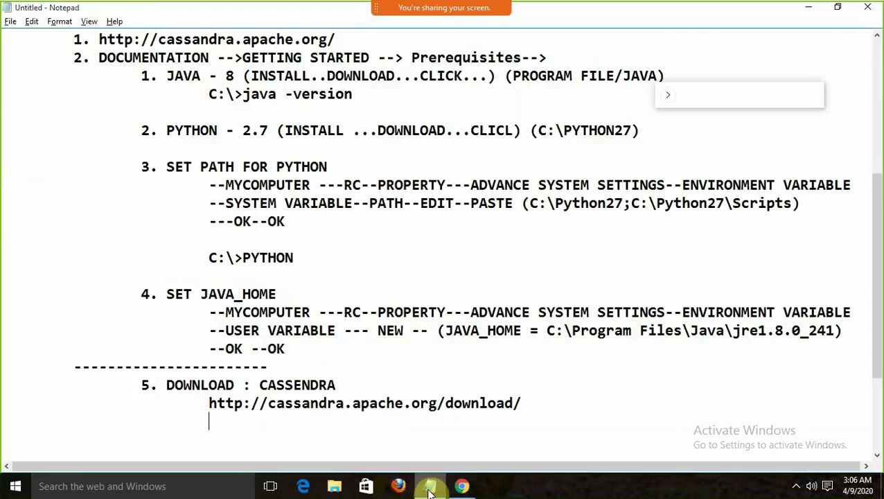
type("-")
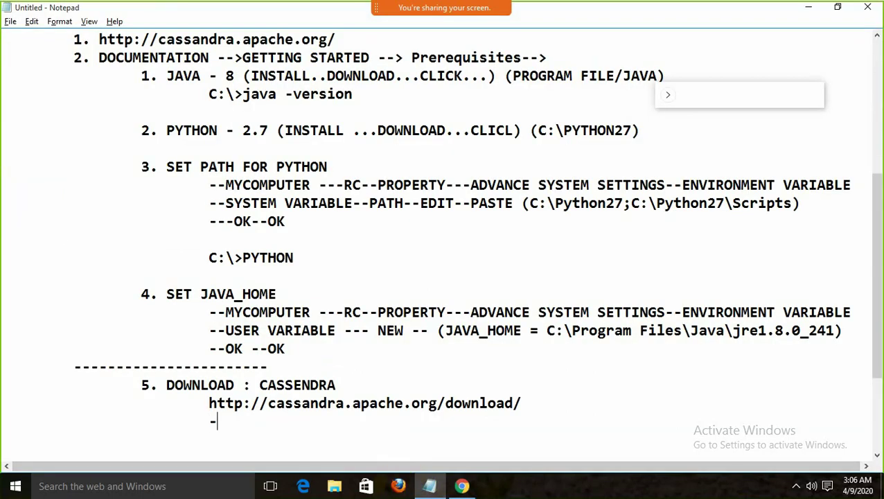
key("ctrl+v")
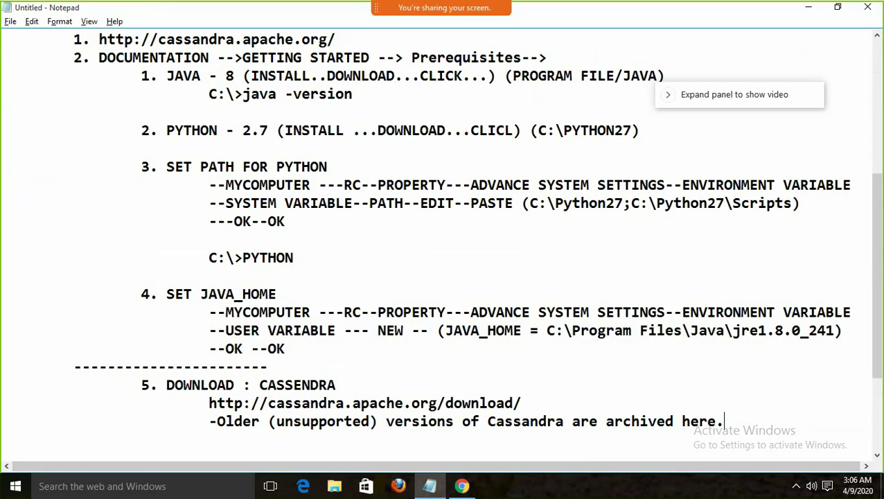
key("Return")
key("Tab")
key("Tab")
key("Tab")
key("Tab")
Switch to the Cassandra download page in Chrome, open the archive of older versions and go to the 3.11.4 folder
left_click(461, 486)
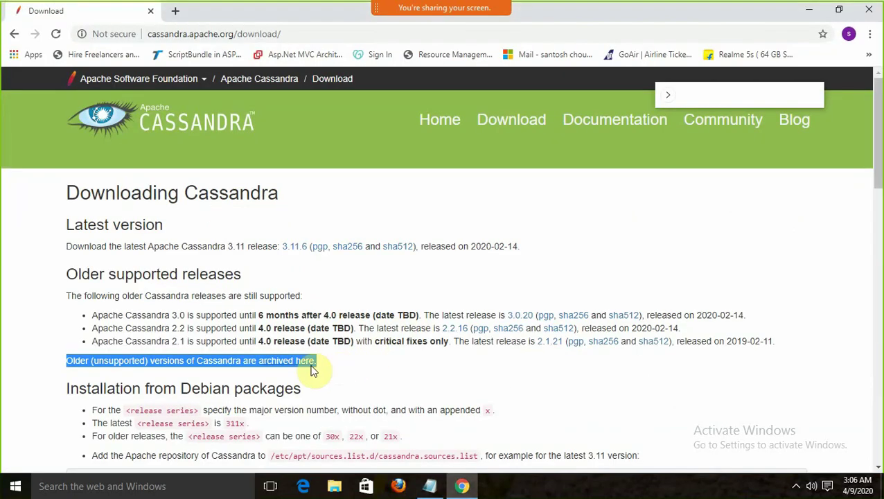
left_click(376, 365)
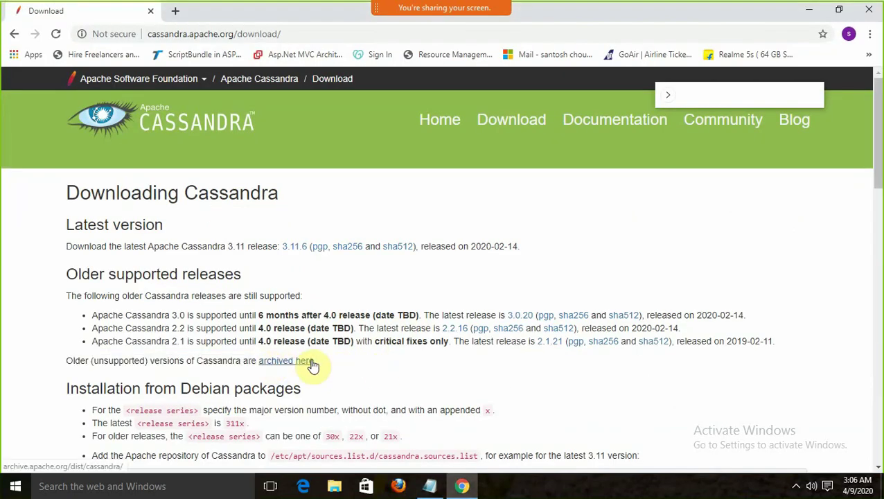
left_click(290, 363)
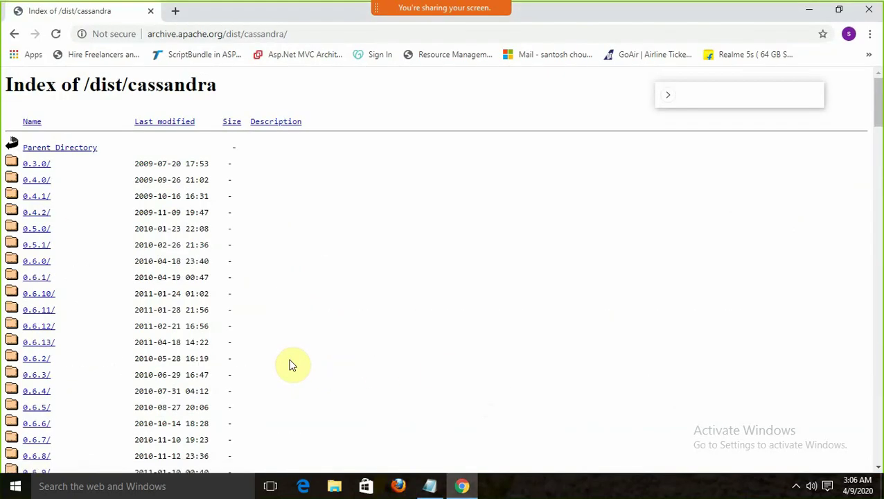
left_click_drag(879, 121, 878, 311)
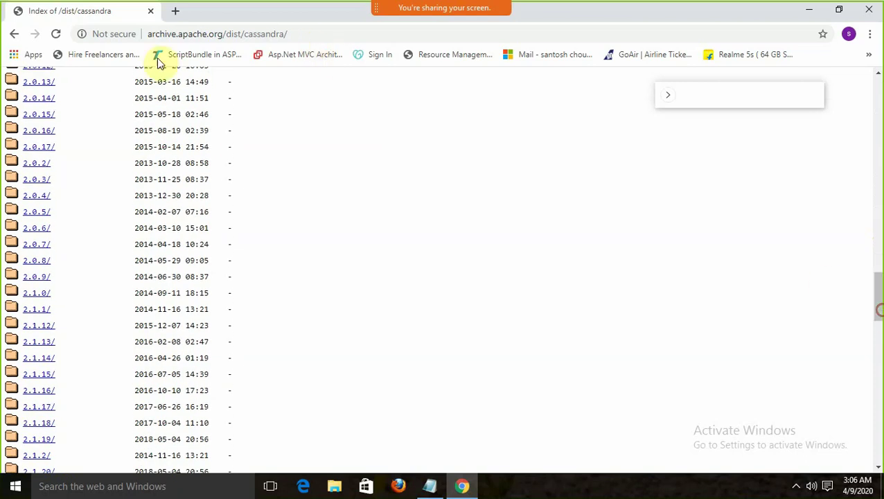
left_click(13, 34)
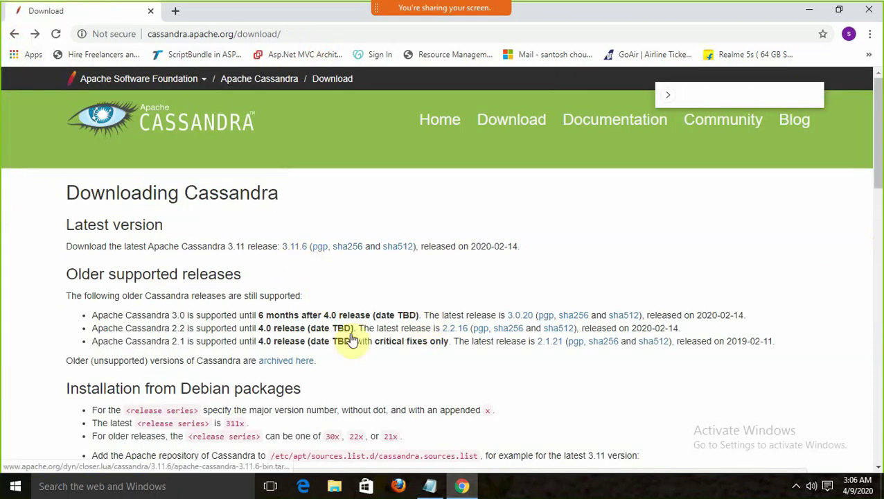
left_click(286, 361)
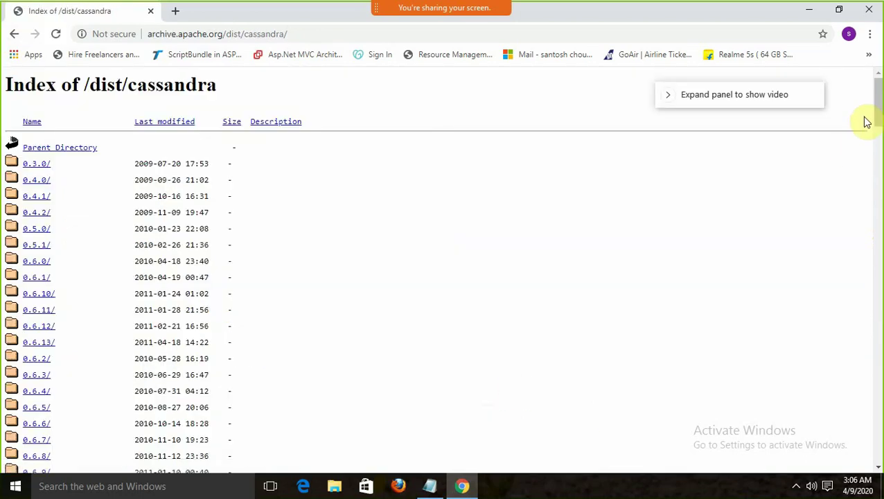
left_click_drag(877, 112, 878, 419)
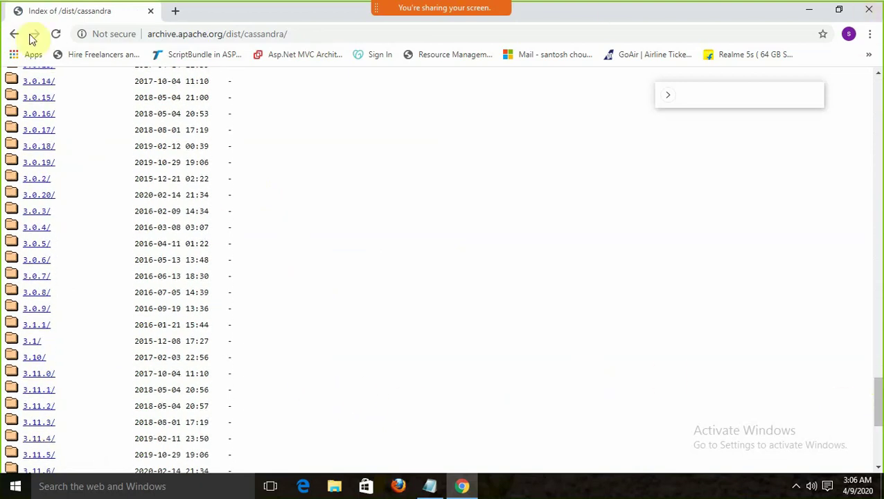
left_click(41, 440)
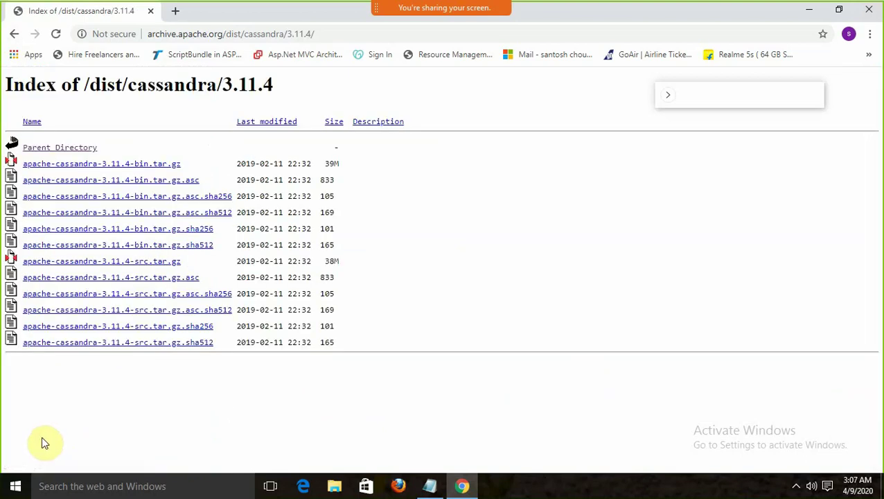
Write "--3.11.4--" under the older versions line in the Notepad notes and start a fresh indented line below
left_click(433, 489)
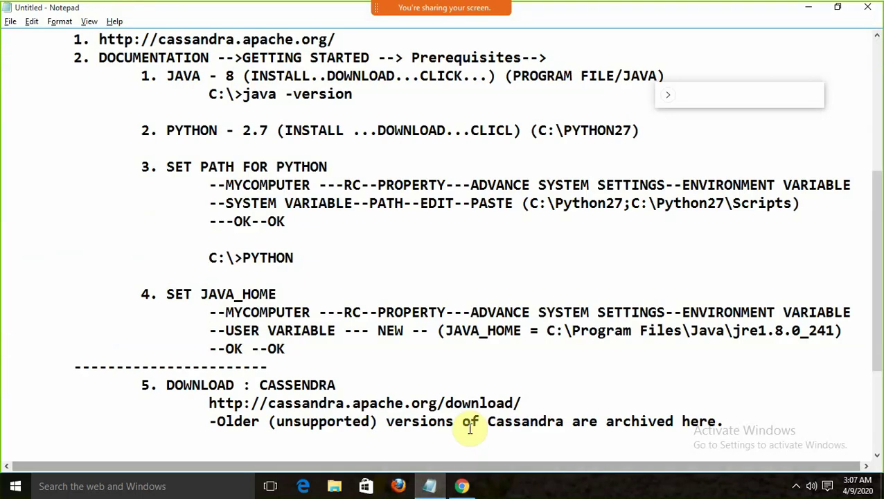
type("--")
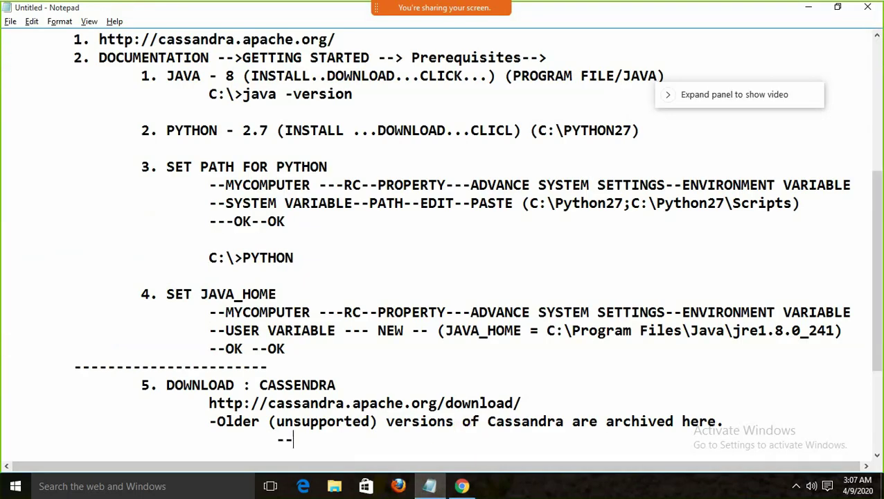
type("3.1")
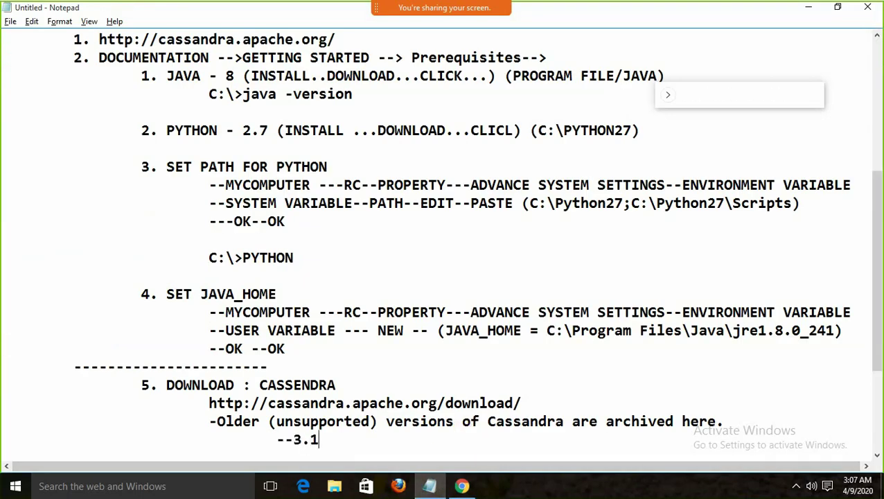
type("1.4")
type("--")
key("Return")
key("Tab")
key("Tab")
key("Tab")
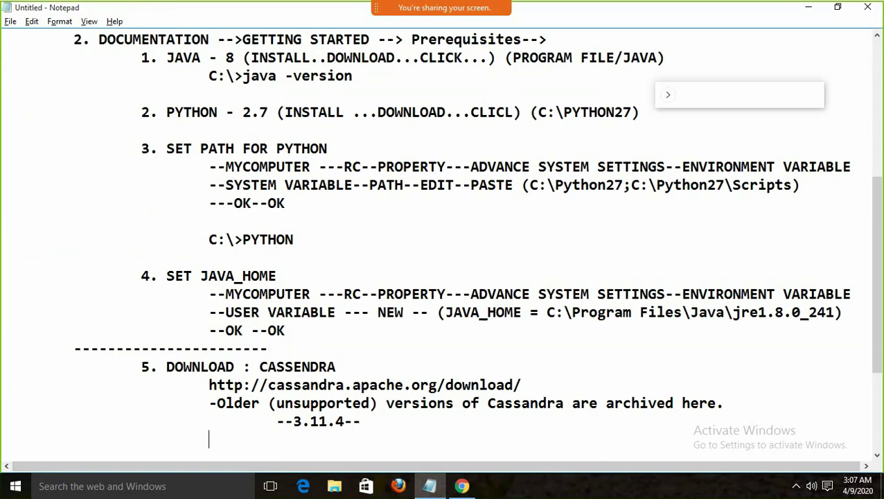
Return to the 3.11.4 archive page in Chrome and download apache-cassandra-3.11.4-bin.tar.gz
left_click(461, 485)
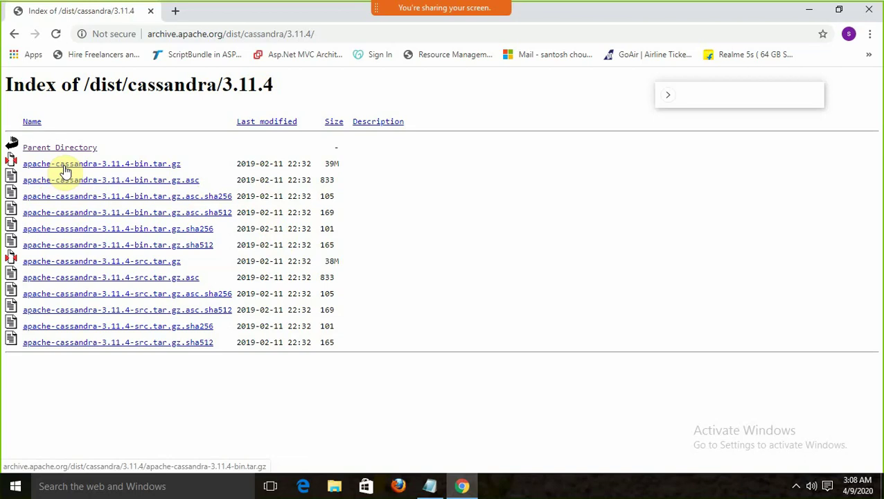
left_click(146, 166)
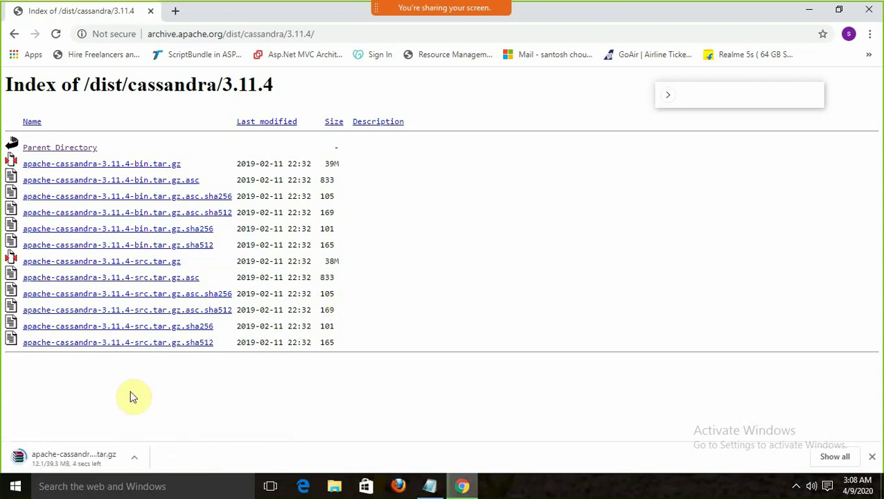
left_click(135, 457)
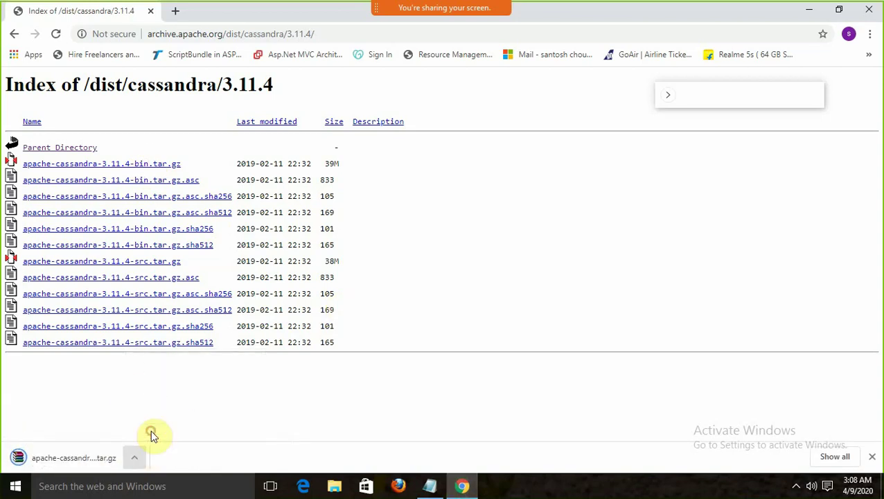
Open the Downloads folder in File Explorer, locate the apache-cassandra-3.11.4-bin (1).tar archive and view its extraction options
left_click(335, 487)
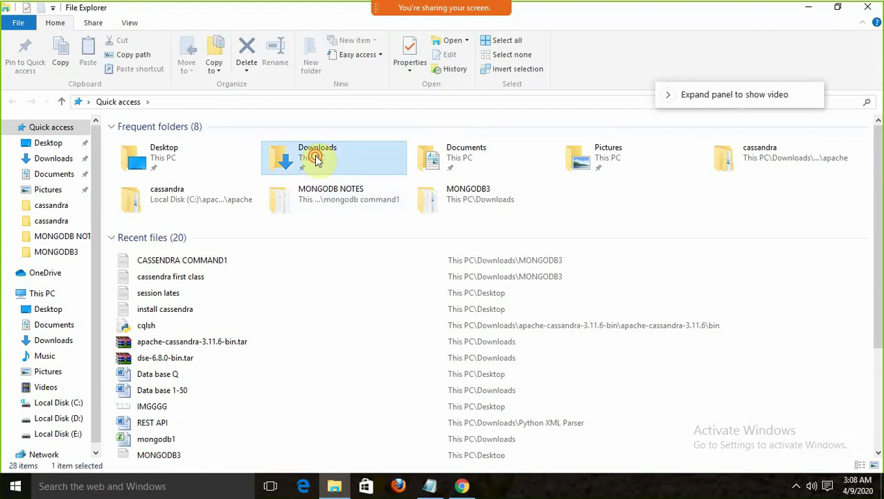
double_click(316, 159)
left_click_drag(876, 166, 875, 463)
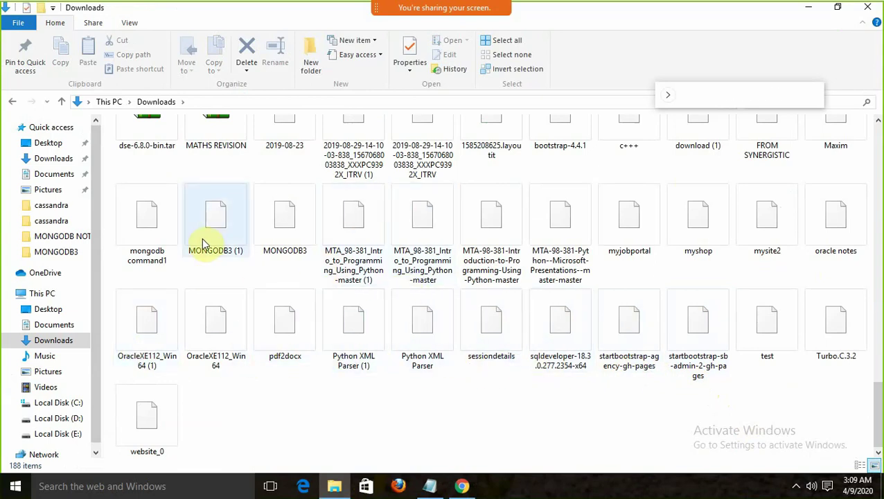
left_click_drag(876, 413, 878, 355)
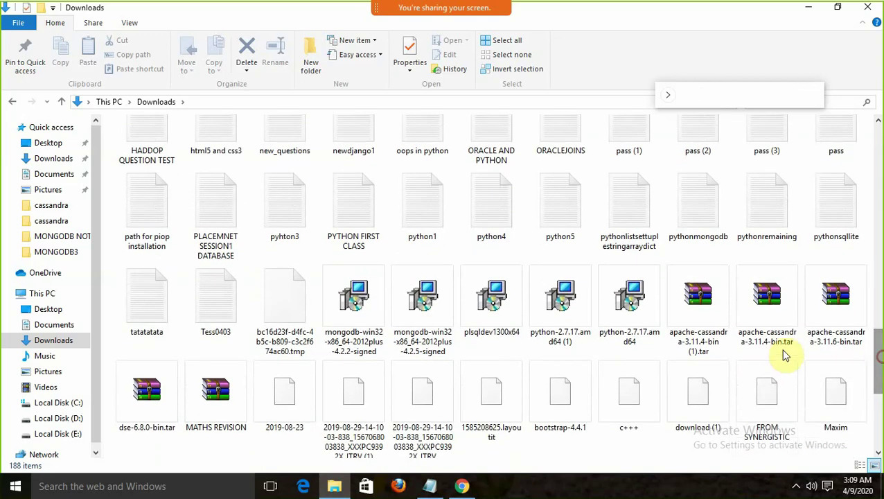
left_click(722, 347)
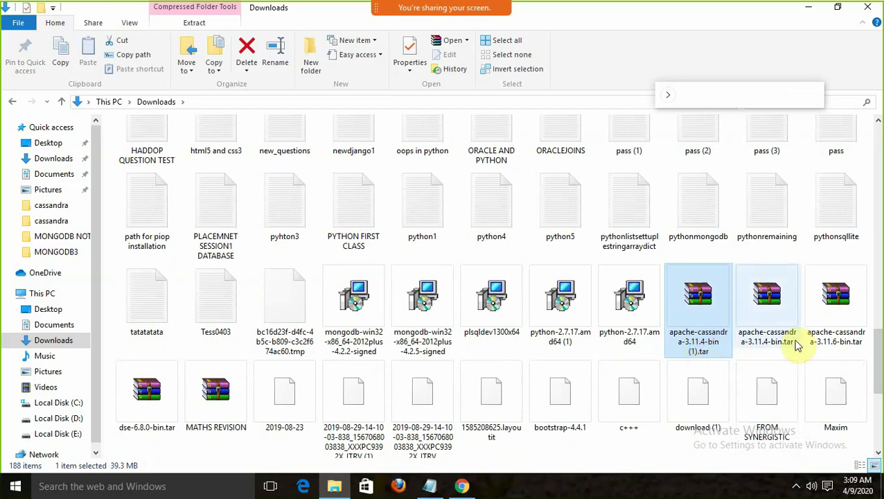
right_click(706, 339)
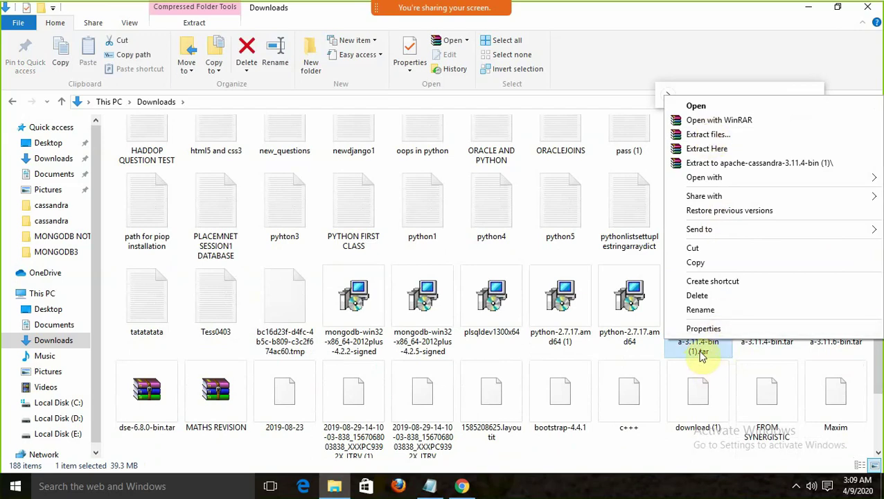
left_click(880, 380)
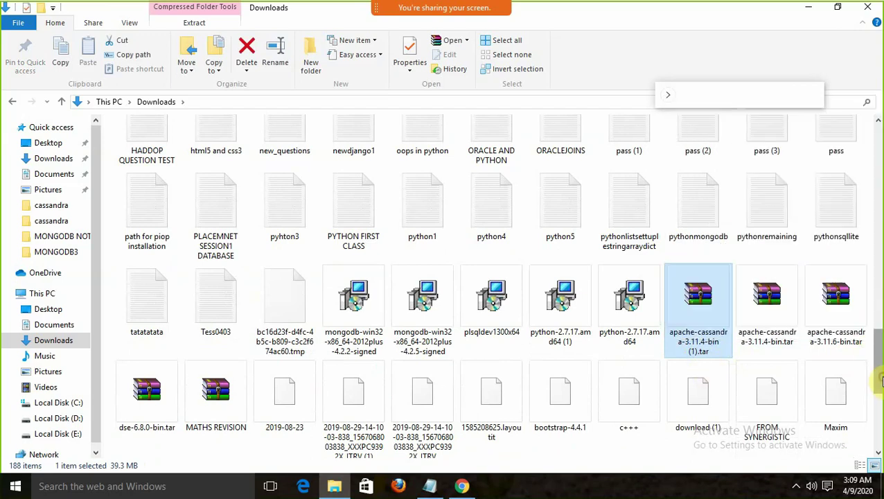
Open the extracted apache-cassandra-3.11.4-bin folder in Downloads and examine the contents of its apache-cassandra-3.11.4 subfolder
left_click_drag(879, 375, 880, 169)
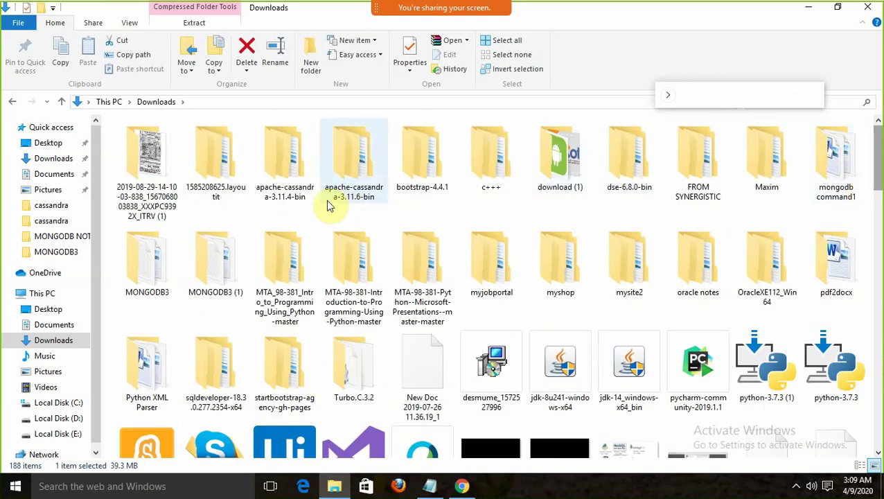
left_click(285, 201)
left_click(362, 199)
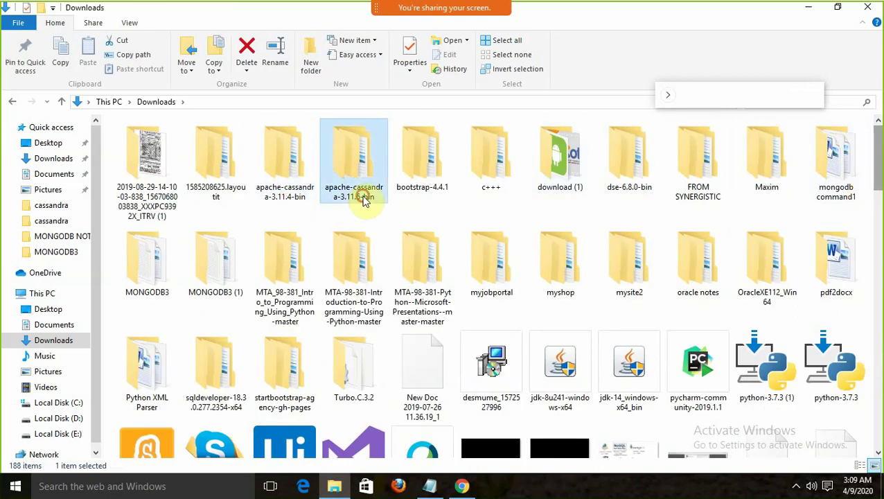
double_click(284, 198)
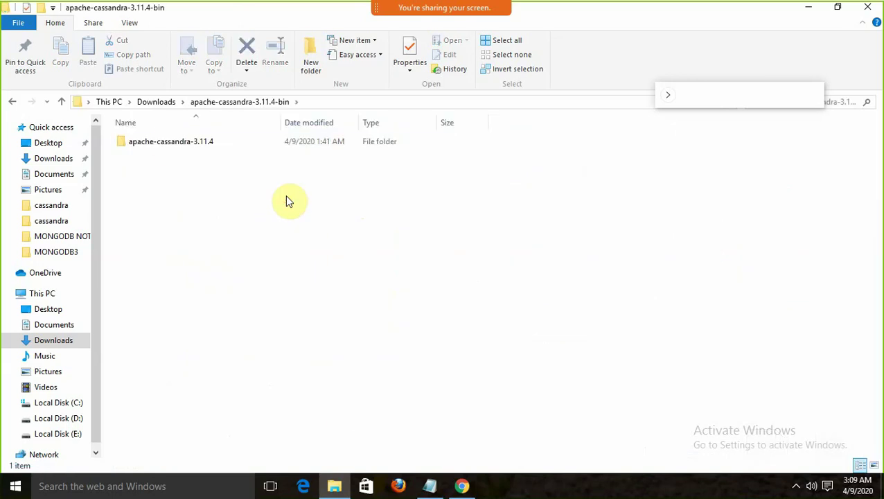
double_click(167, 143)
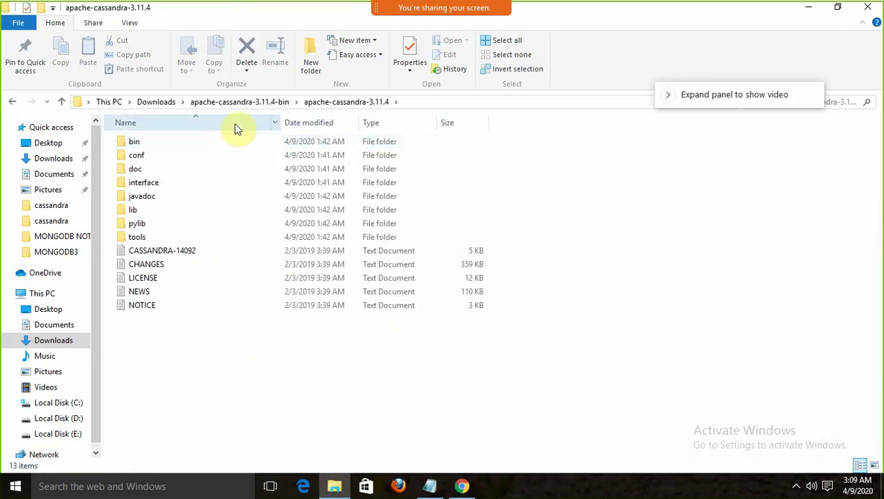
left_click(251, 102)
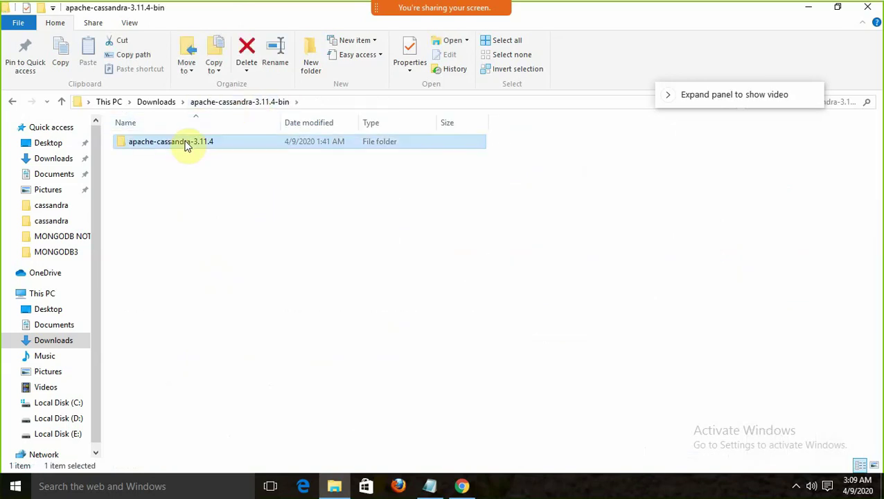
Switch to the Notepad notes and write the indented line "|--DOWNLOAD ---RC--EXTRACT----" beneath "--3.11.4--"
left_click(429, 485)
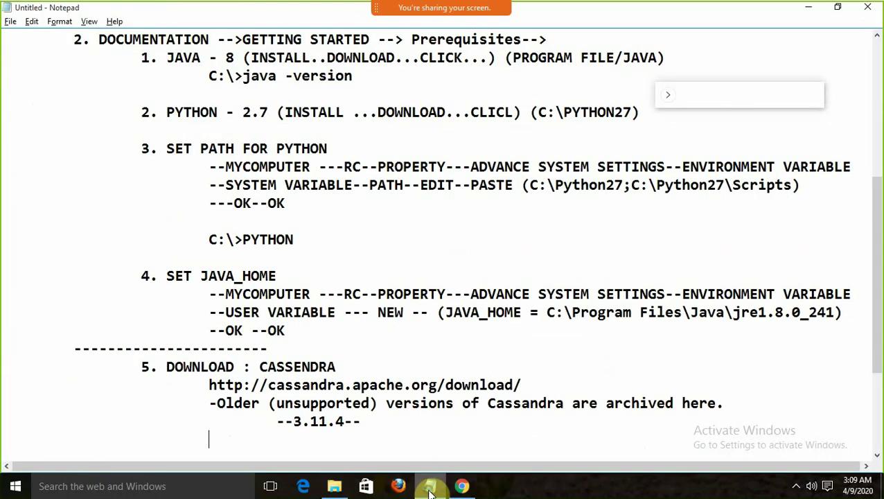
left_click(502, 432)
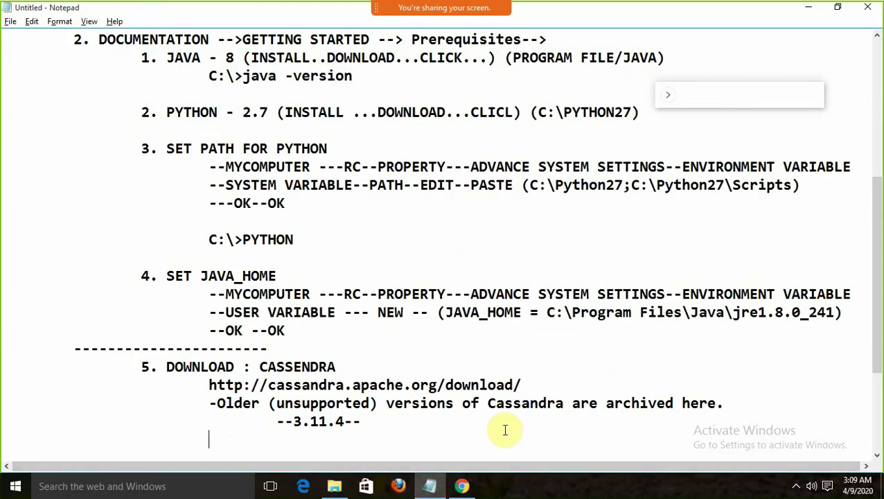
key("Tab")
key("Tab")
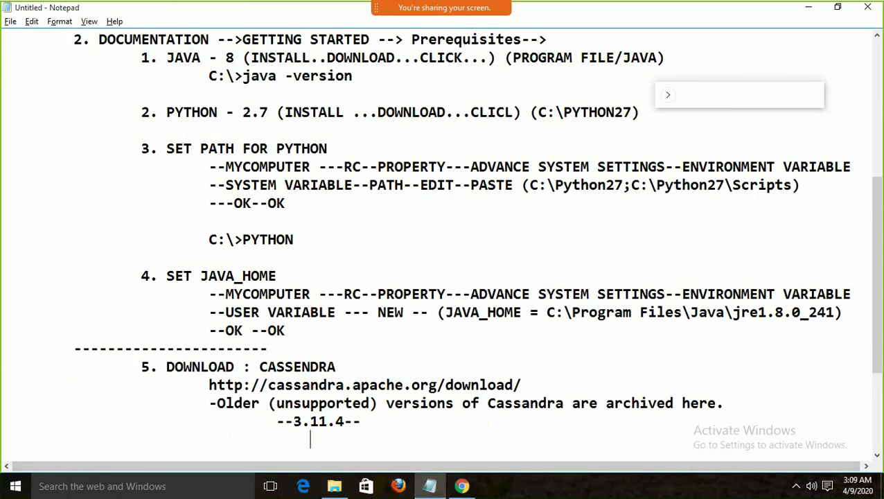
type("|--DOW")
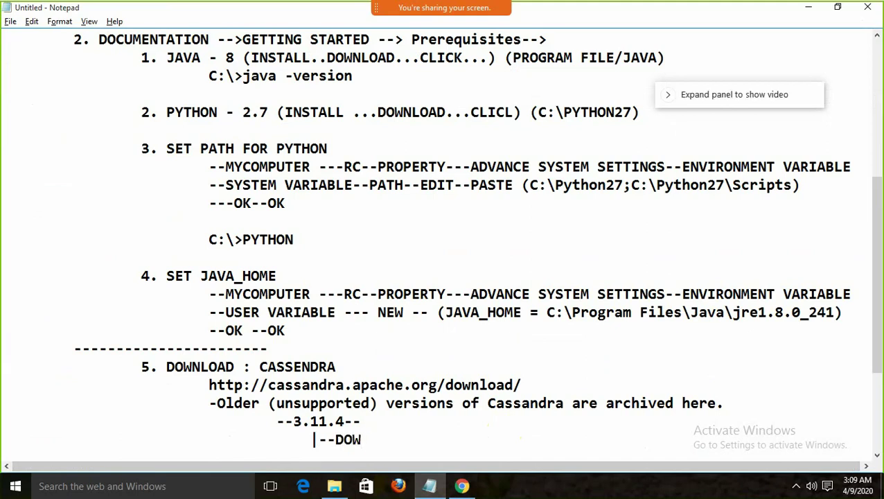
type("NLLOAD -")
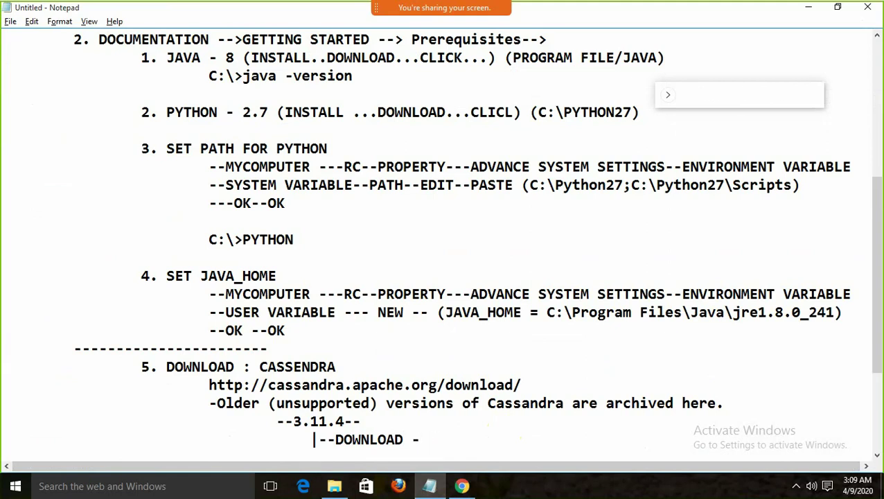
type("--RC--")
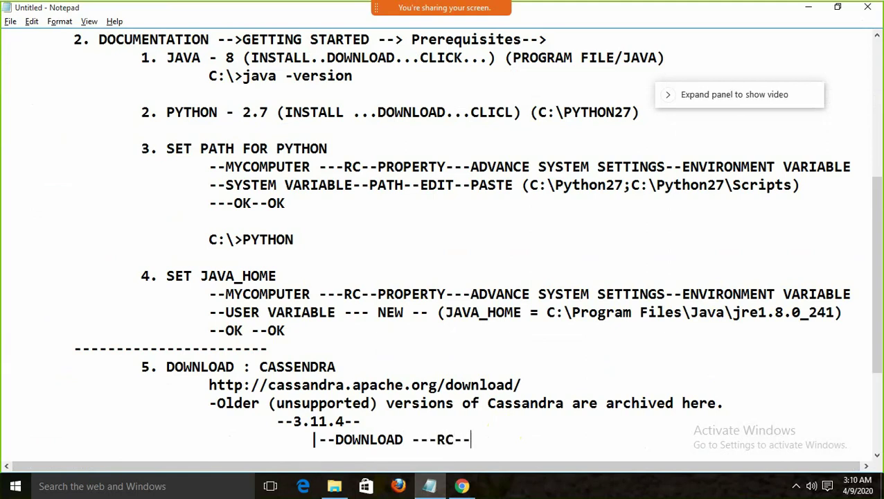
type("EXTRACT----")
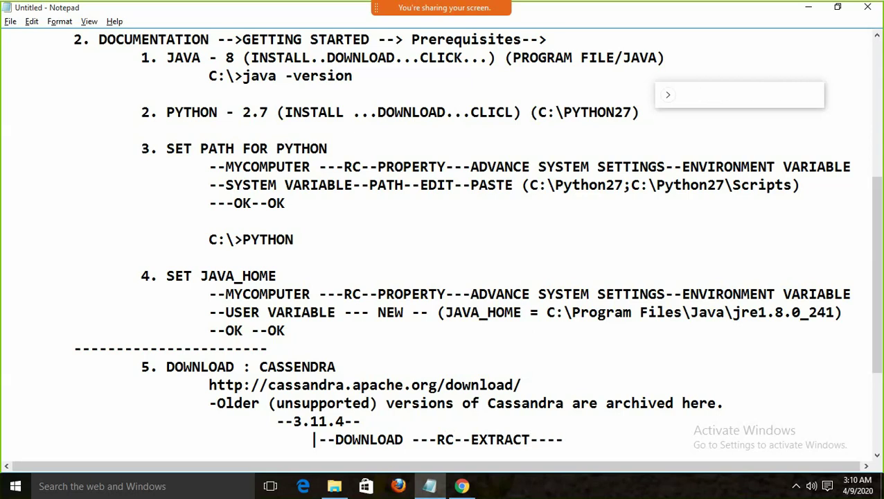
Add the line "--COPY THIS FOLDER IN C DRIVE" beneath the download and extract line
key("Return")
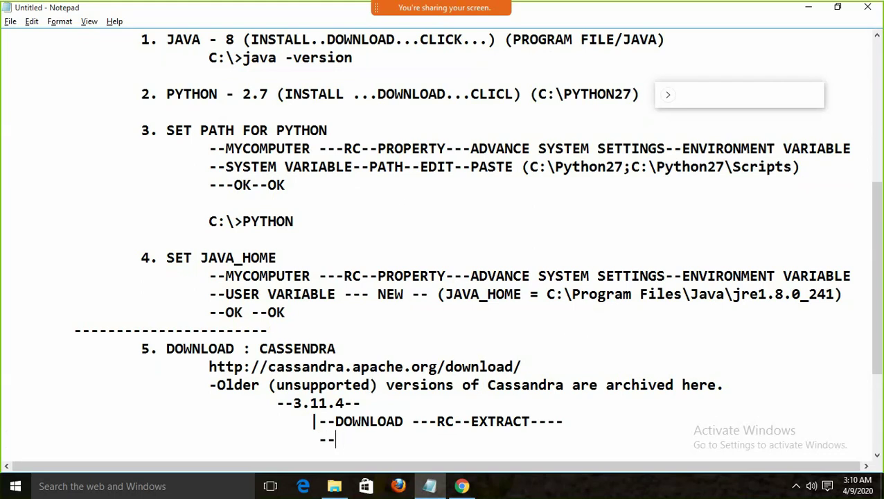
type("--COP")
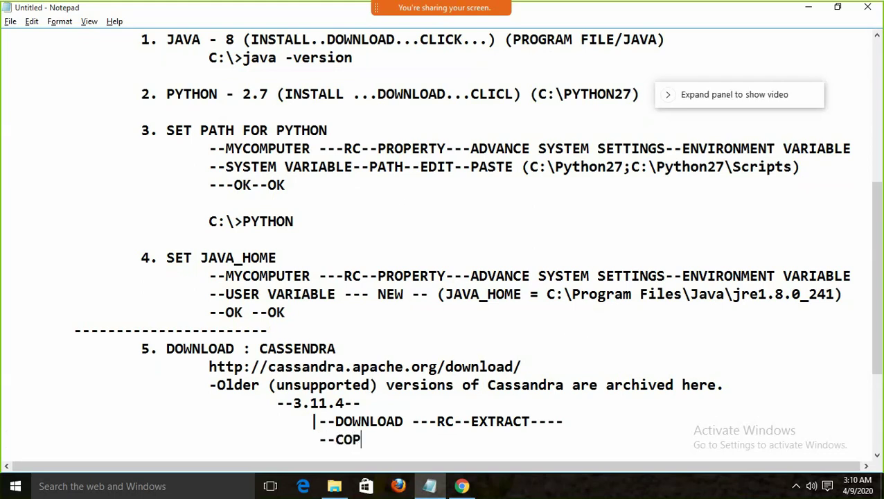
type("Y THIS FILE")
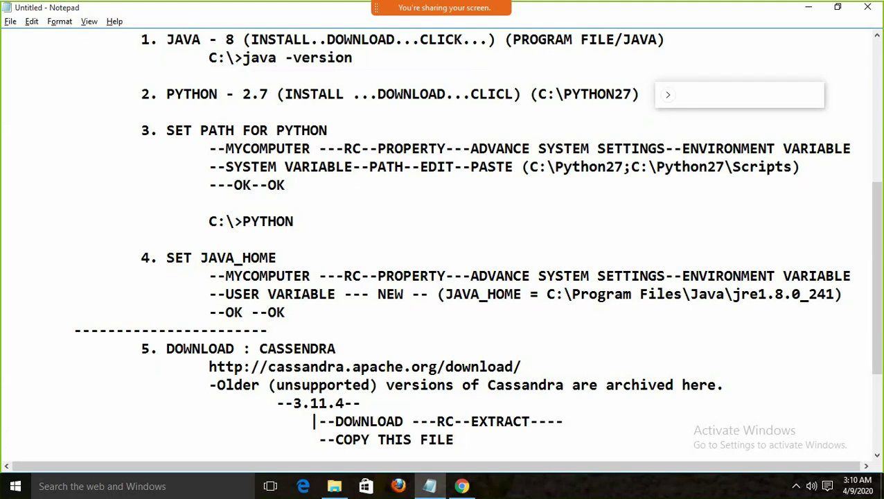
key("BackSpace")
key("BackSpace")
key("BackSpace")
type("OLDER IN")
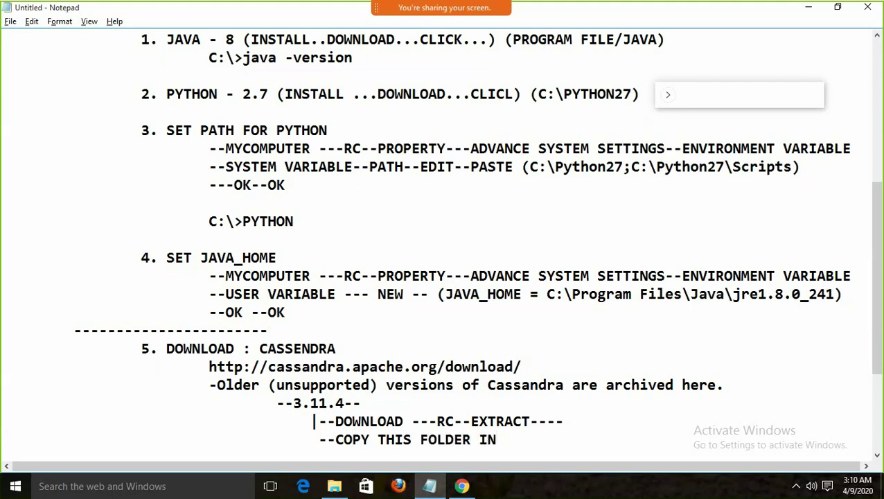
type(" C DRIVE")
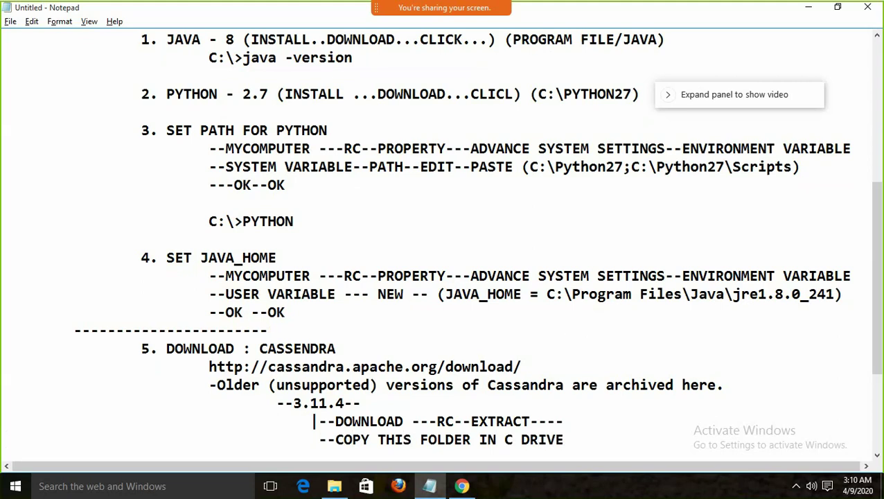
Switch to File Explorer, open Local Disk (C:) and locate the apache-cassandra-3.11.4 folder there
left_click(334, 485)
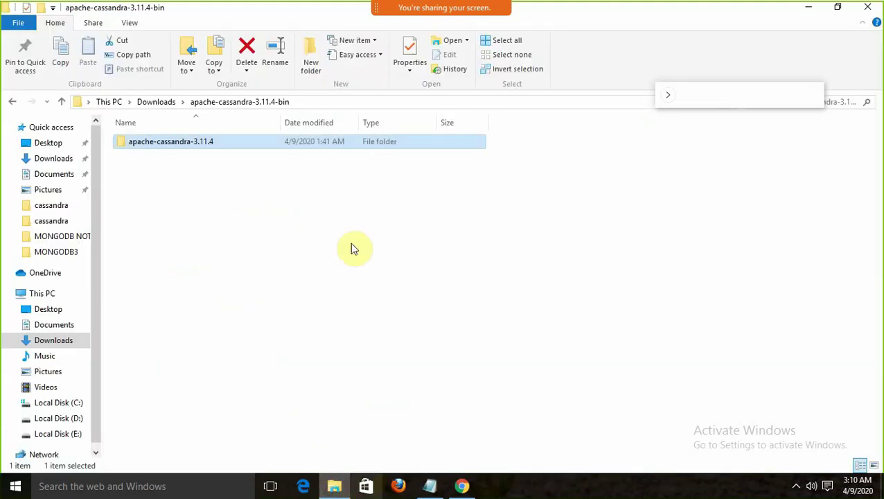
left_click(315, 104)
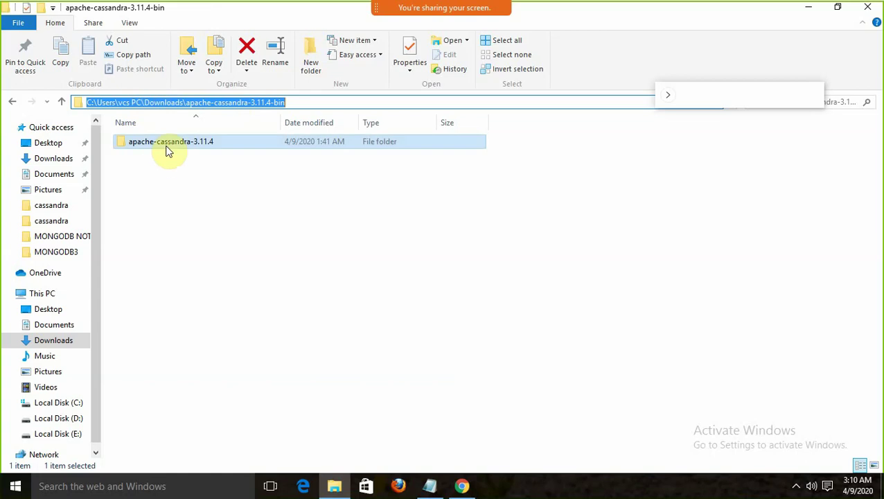
left_click(50, 403)
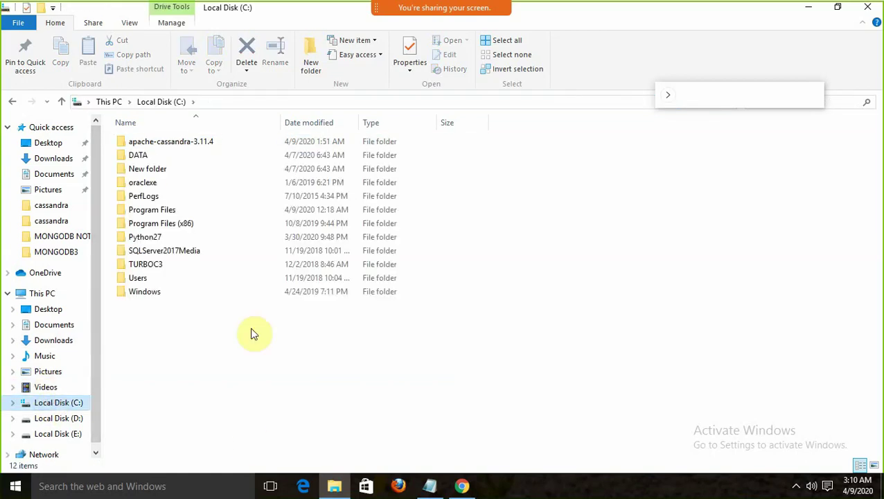
left_click(169, 145)
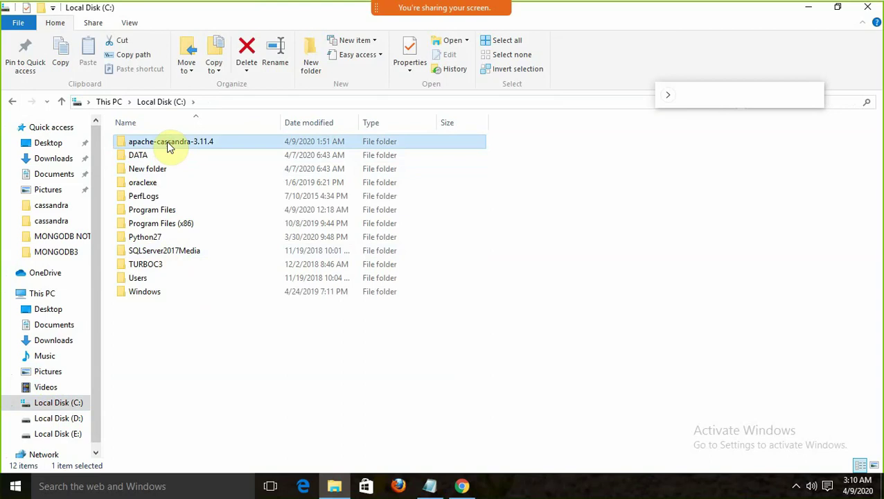
Return to the Notepad notes and add a long dashed separator line below the copy-folder line, leaving a blank line between them
left_click(430, 485)
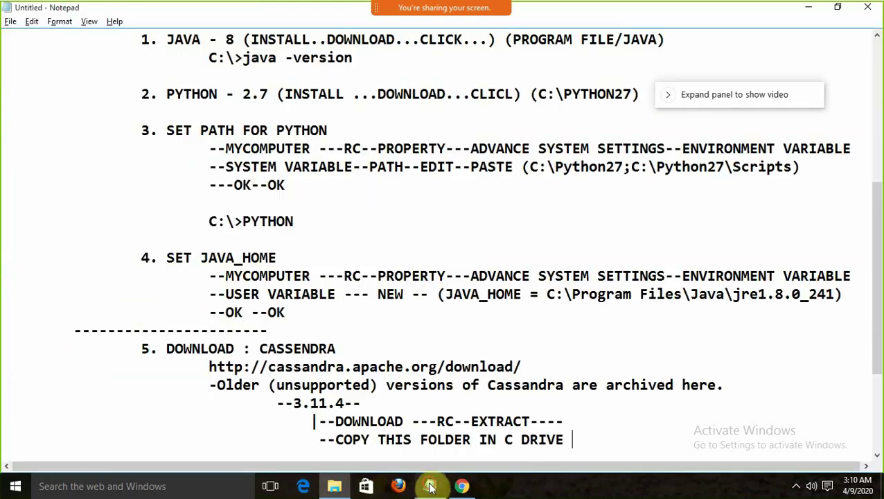
left_click(577, 447)
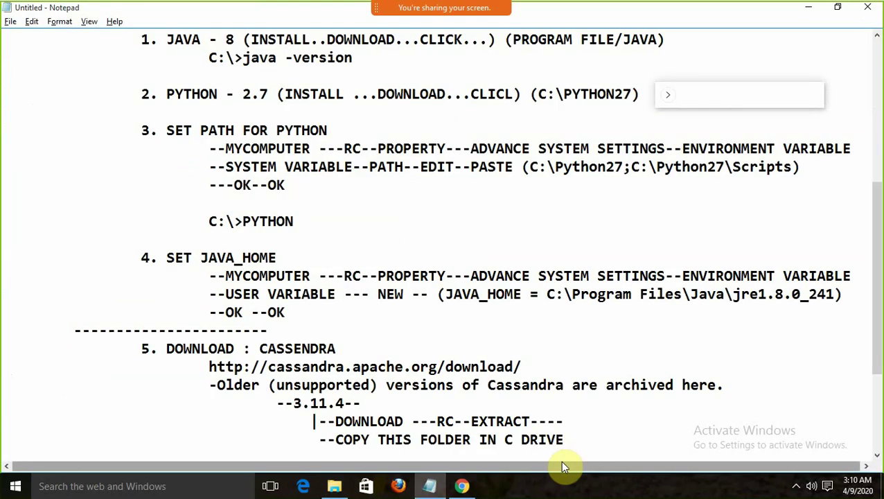
key("Return")
key("Return")
type("-")
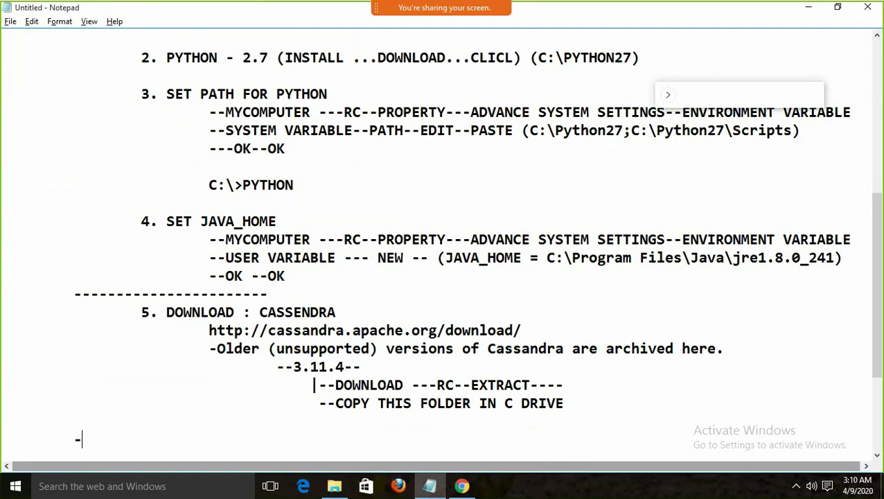
type("---------------------------------------------------------")
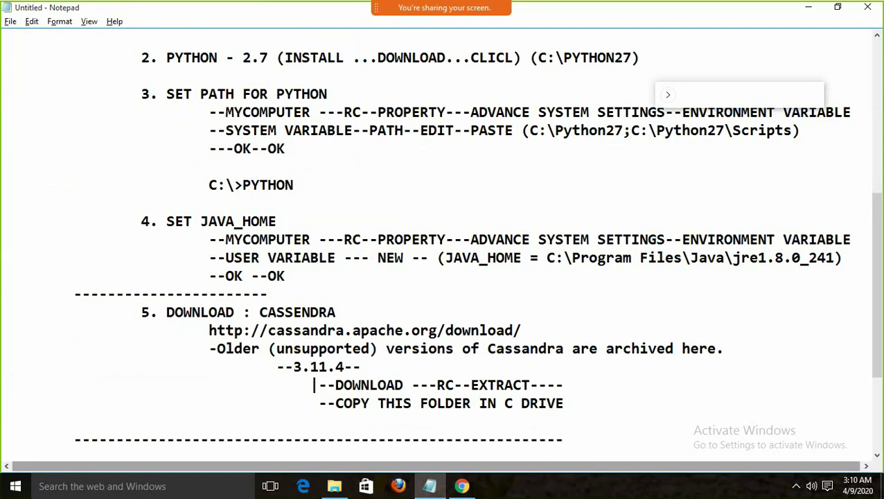
type("------------------------")
key("Return")
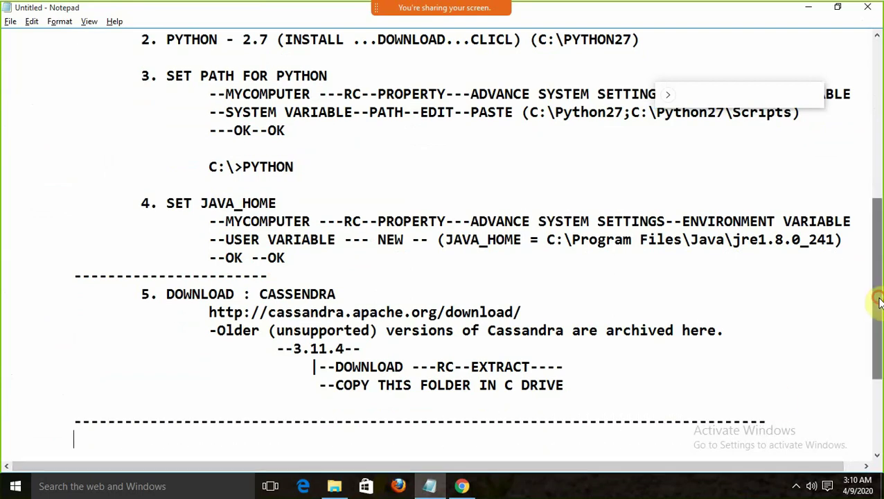
Review the notes from the Java and Python installation through the path and JAVA_HOME settings to the Cassandra download steps
left_click_drag(876, 292, 874, 270)
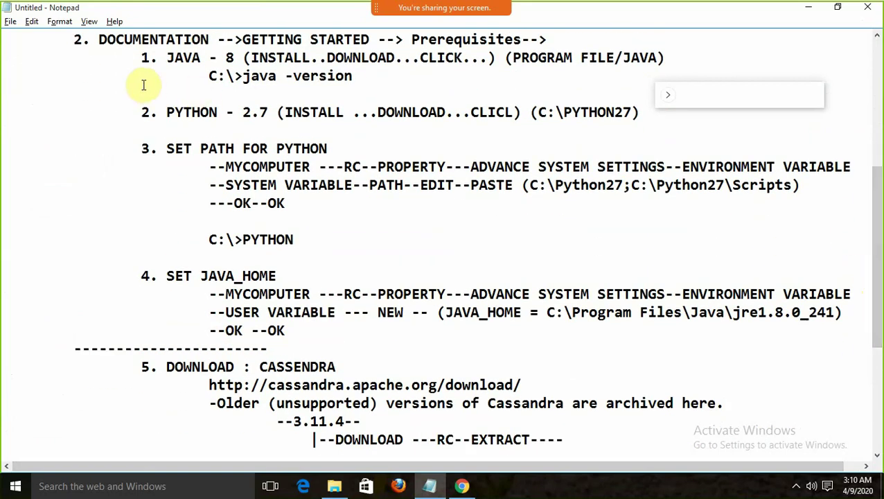
left_click(135, 57)
left_click(208, 130, "shift")
left_click(237, 203)
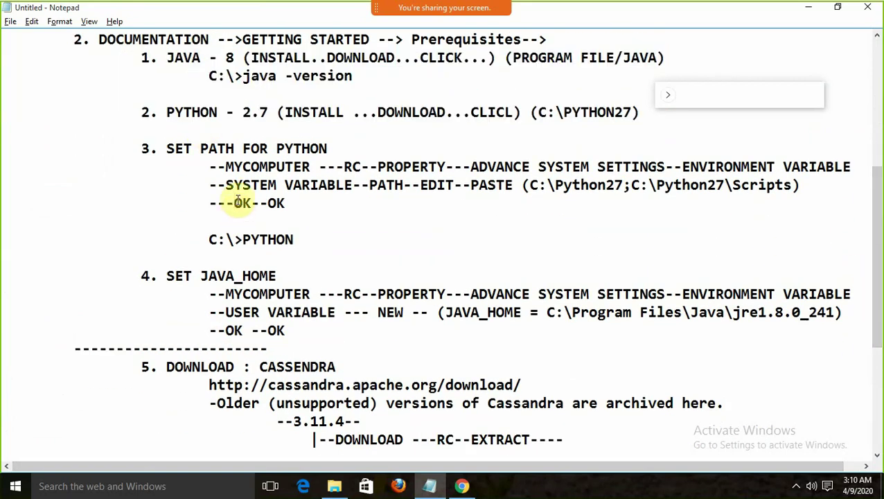
left_click_drag(140, 112, 320, 148)
left_click(313, 202)
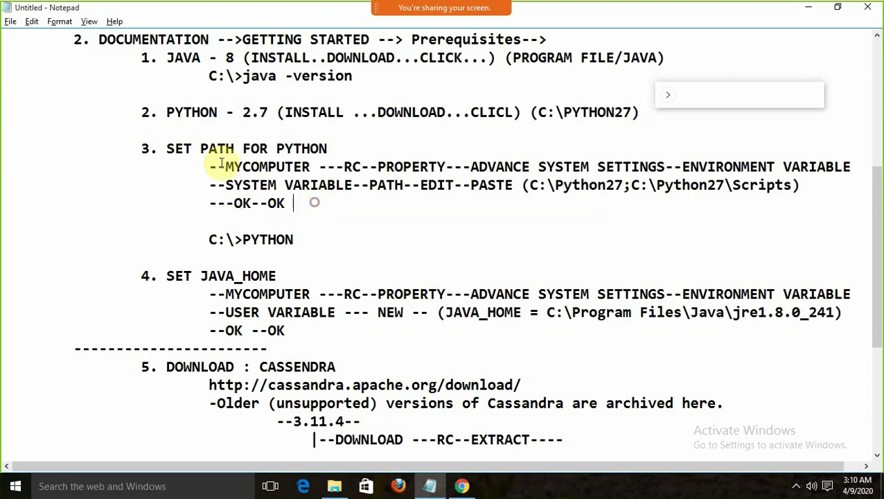
left_click_drag(211, 166, 326, 207)
left_click(324, 207)
left_click_drag(166, 61, 286, 78)
left_click_drag(302, 167, 310, 167)
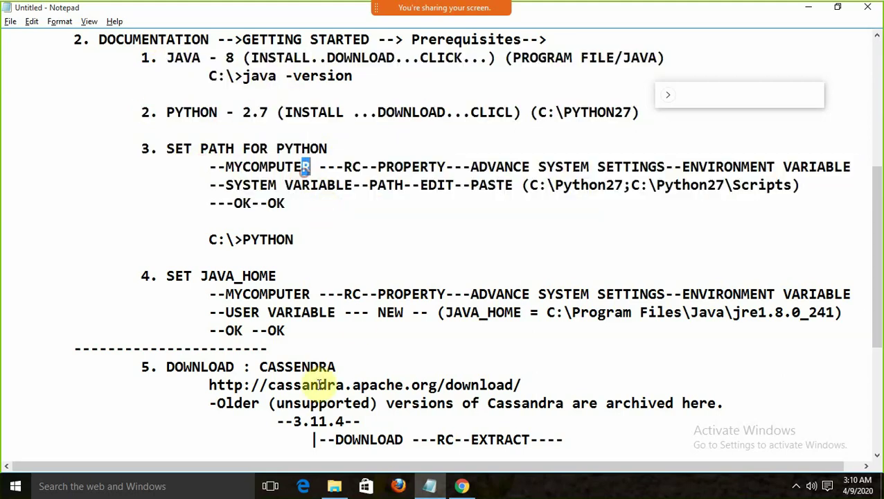
left_click_drag(194, 275, 344, 313)
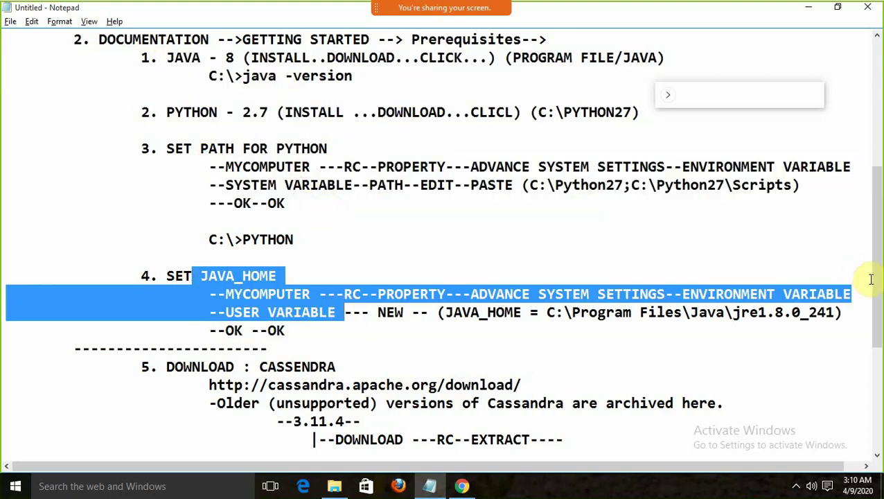
left_click_drag(874, 277, 877, 322)
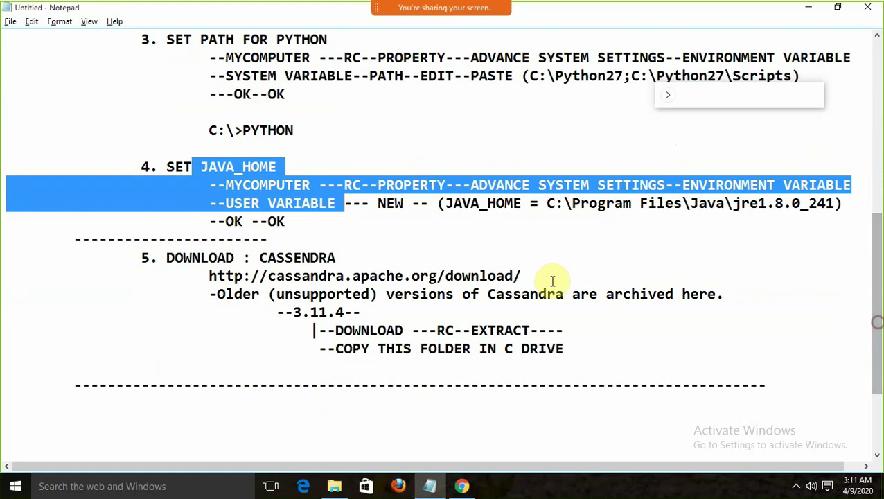
left_click(561, 348)
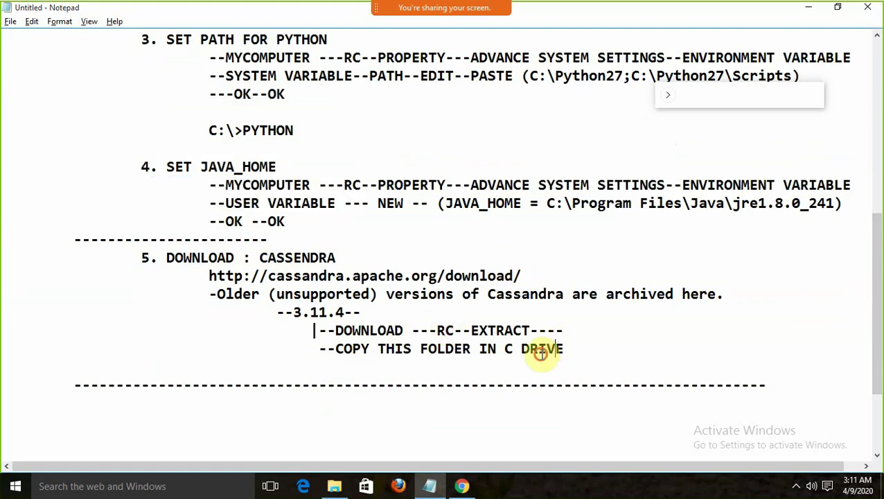
left_click(590, 362)
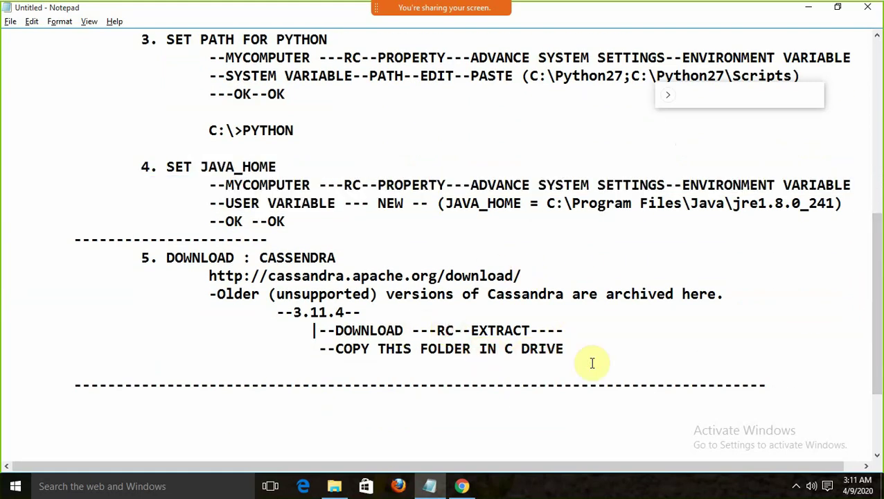
Add the heading "START CASSENDRA" below the long separator, underline it with a row of dashes, and begin an indented line beneath
left_click(410, 437)
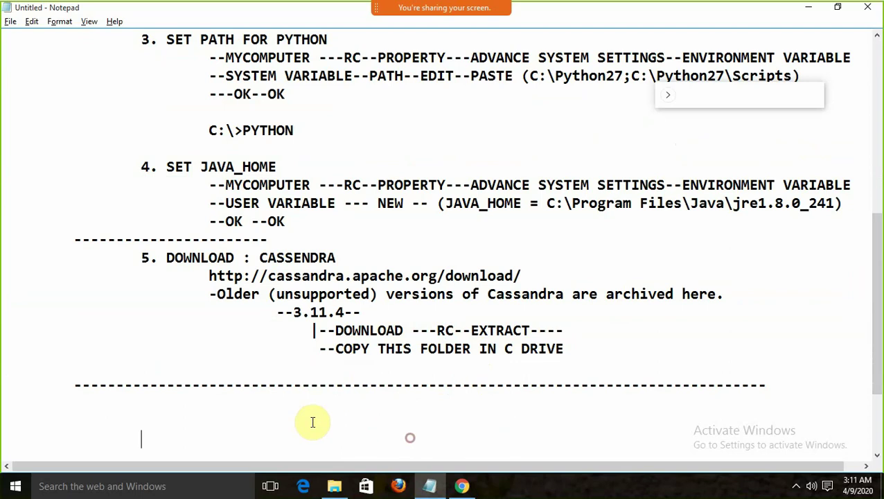
left_click(93, 400)
key("Tab")
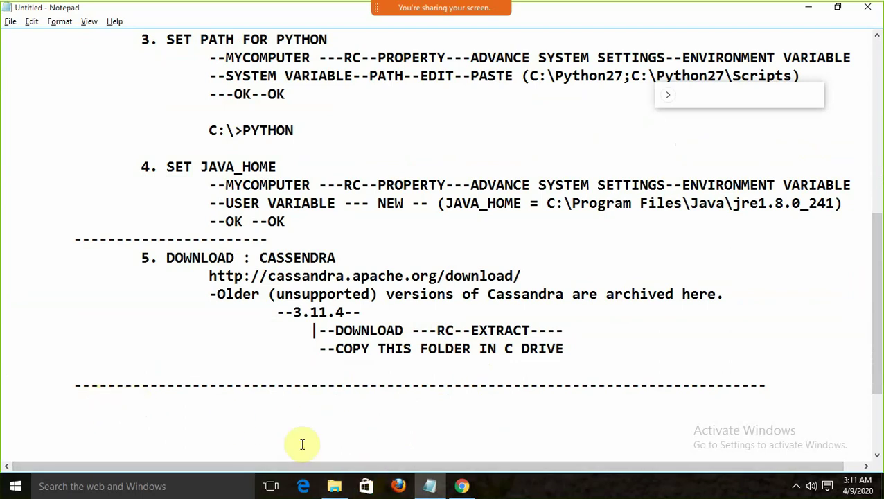
key("Tab")
key("BackSpace")
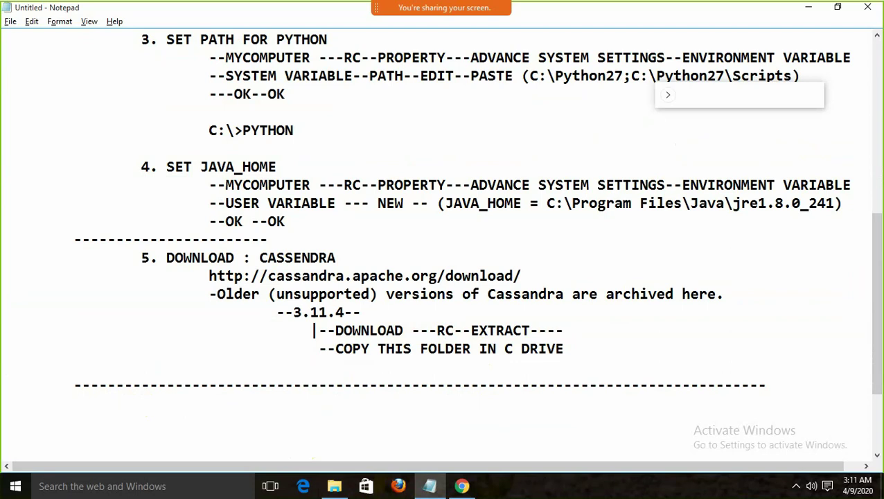
type("START CAS")
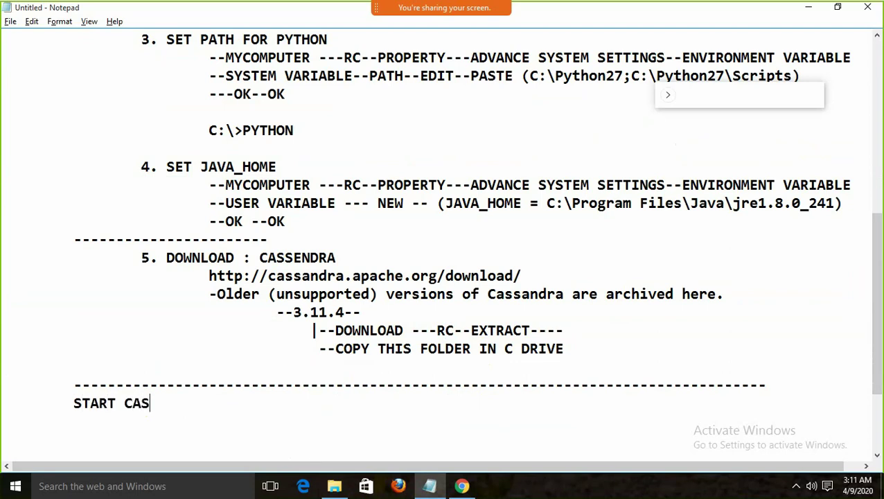
type("SEN")
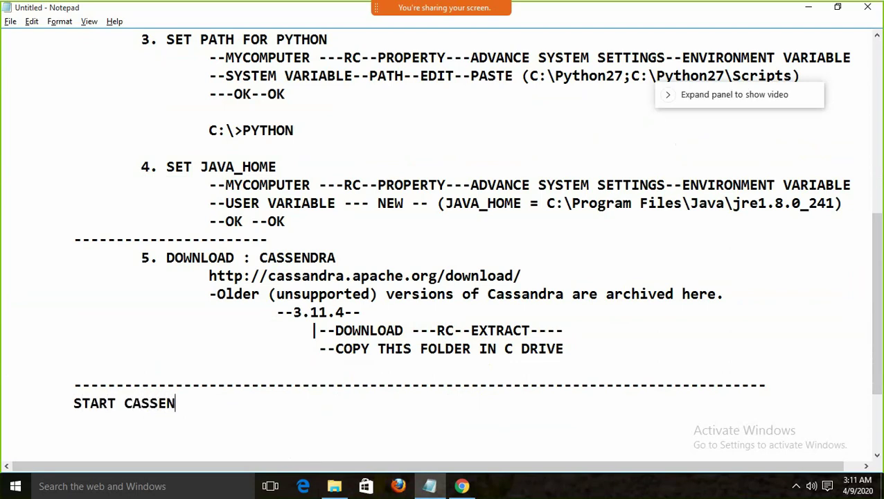
type("DRA")
type("-0")
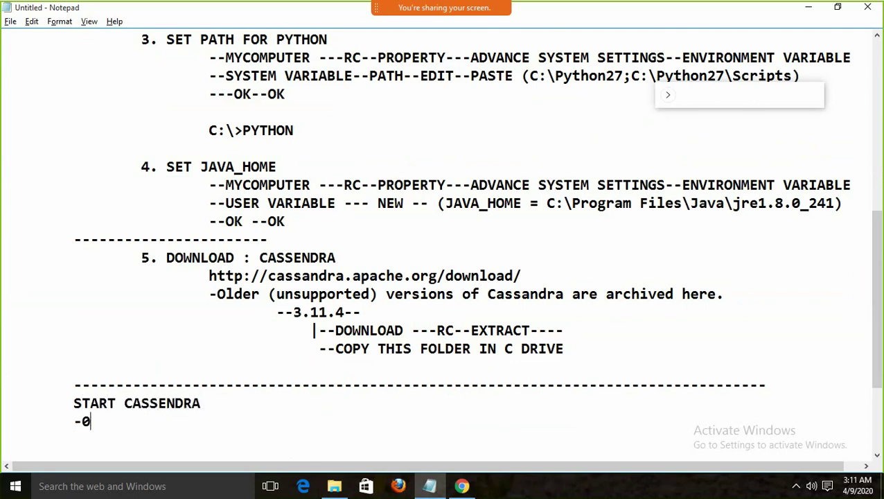
type("-----------------")
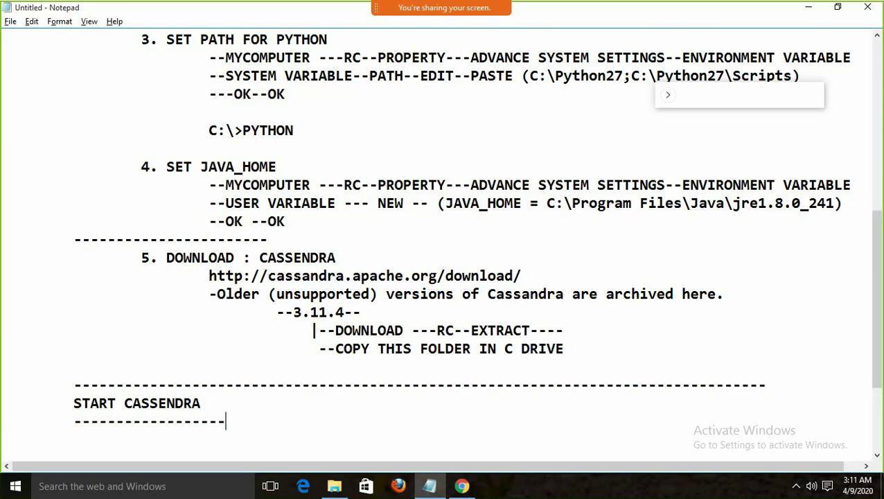
key("Return")
key("Tab")
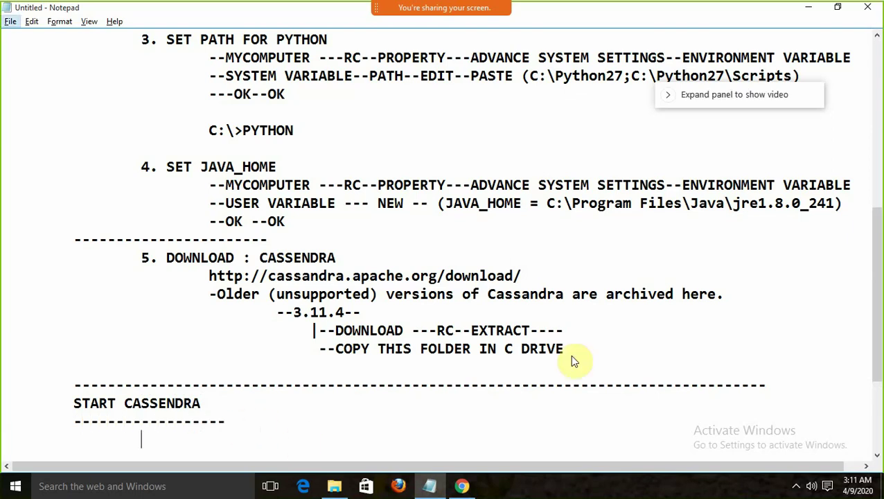
Switch to File Explorer, open the bin folder inside apache-cassandra-3.11.4, and copy its full path
key("alt+Tab")
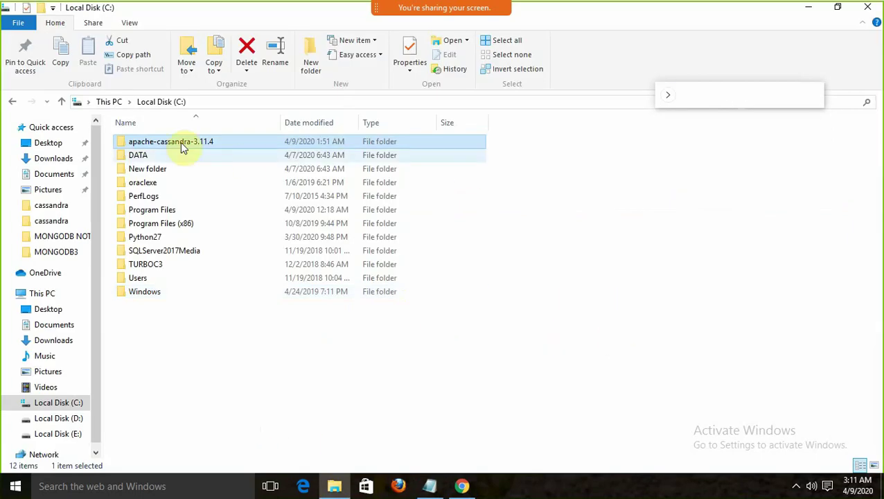
left_click(192, 102)
double_click(197, 142)
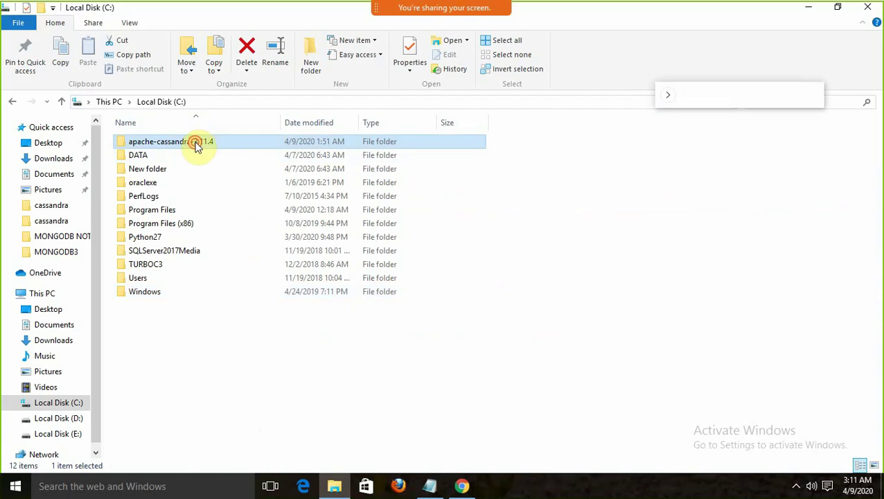
double_click(196, 143)
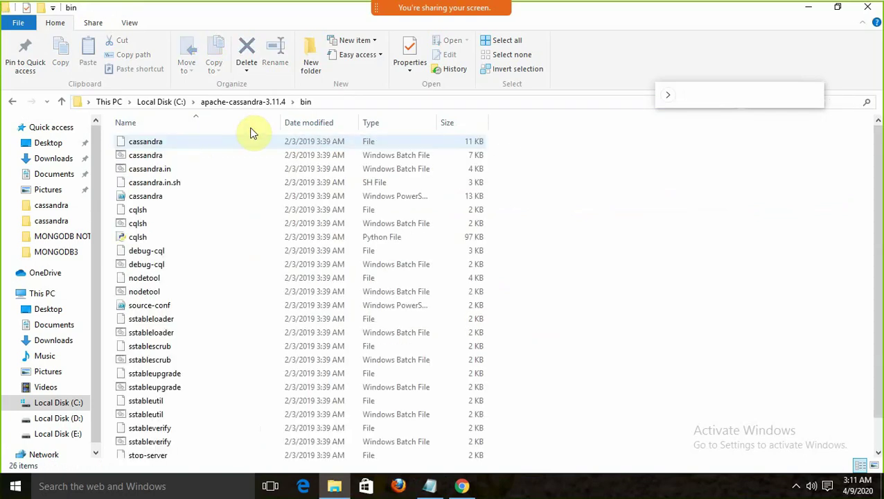
left_click(324, 101)
key("ctrl+c")
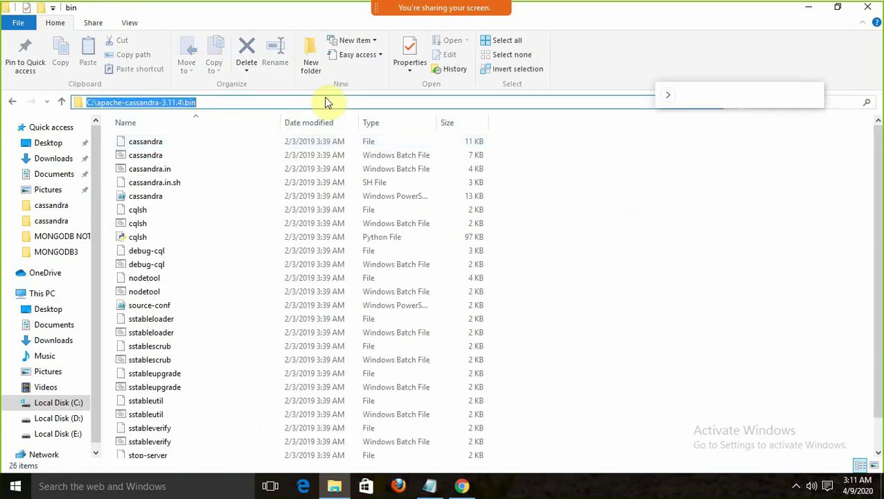
Return to the Notepad notes, paste C:\apache-cassandra-3.11.4\bin under the START CASSENDRA heading, and add an indented "-->" on the following line
left_click(430, 486)
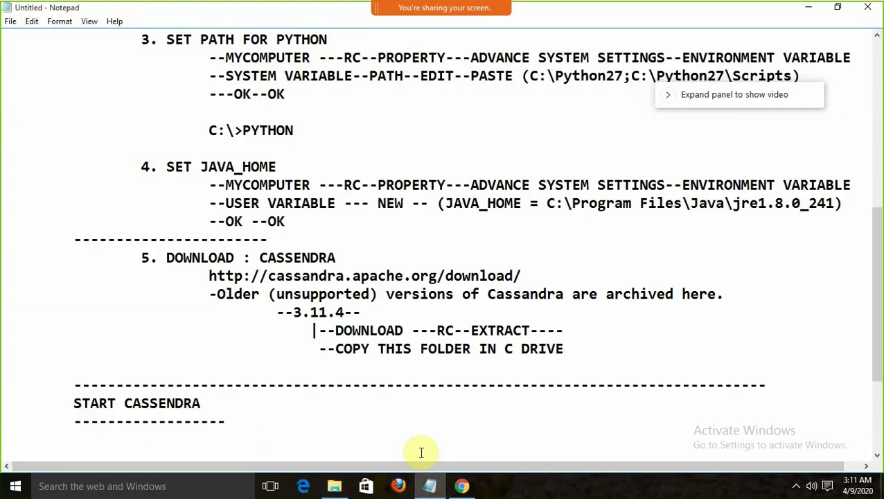
key("ctrl+v")
key("Return")
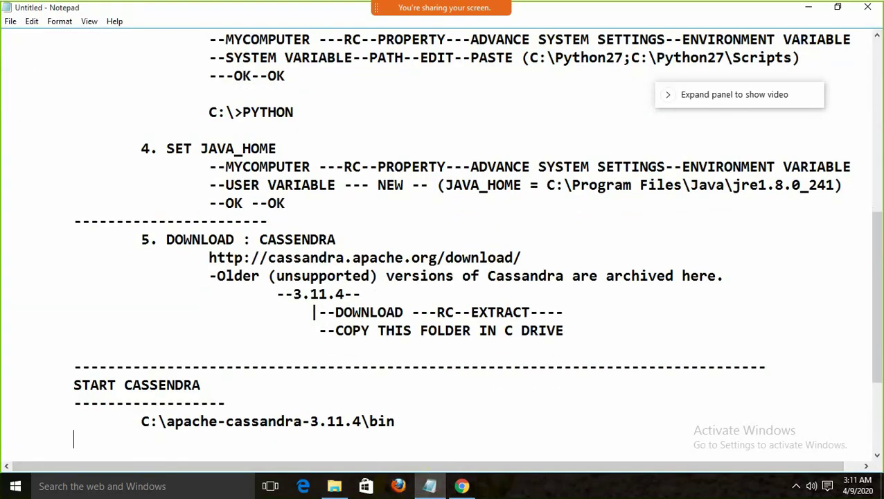
type("-->")
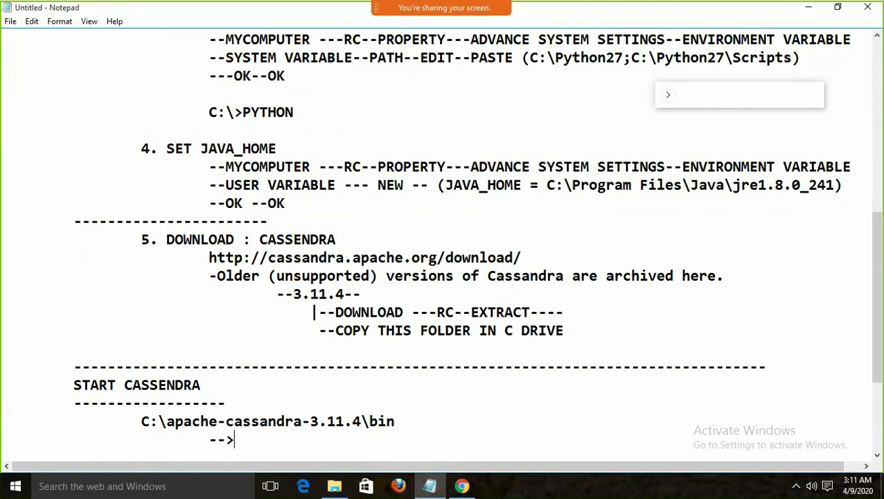
Switch to File Explorer, locate the cassandra batch file in bin, and open a command window in that folder
key("alt+Tab")
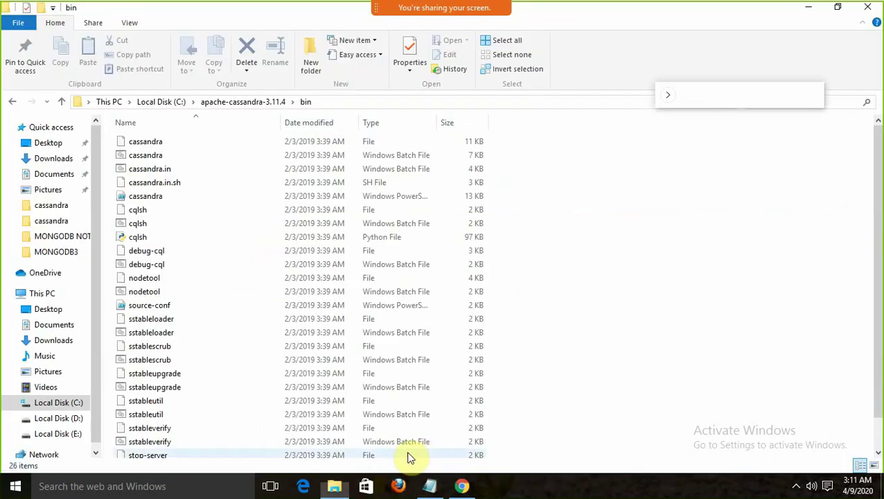
left_click(126, 159)
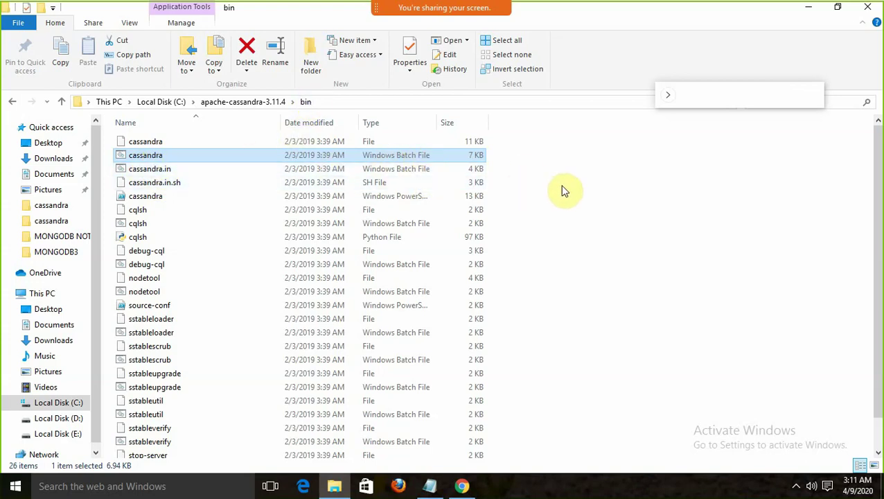
left_click(595, 213)
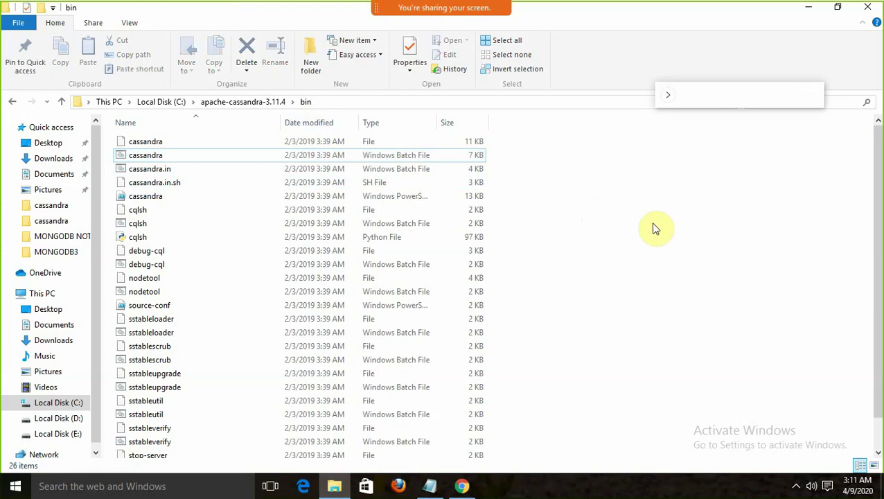
right_click(580, 211)
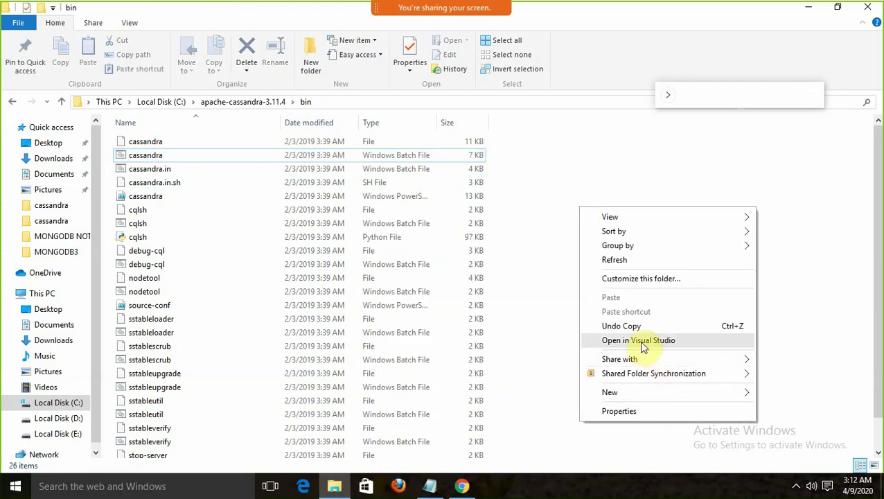
left_click(538, 330)
right_click(602, 187)
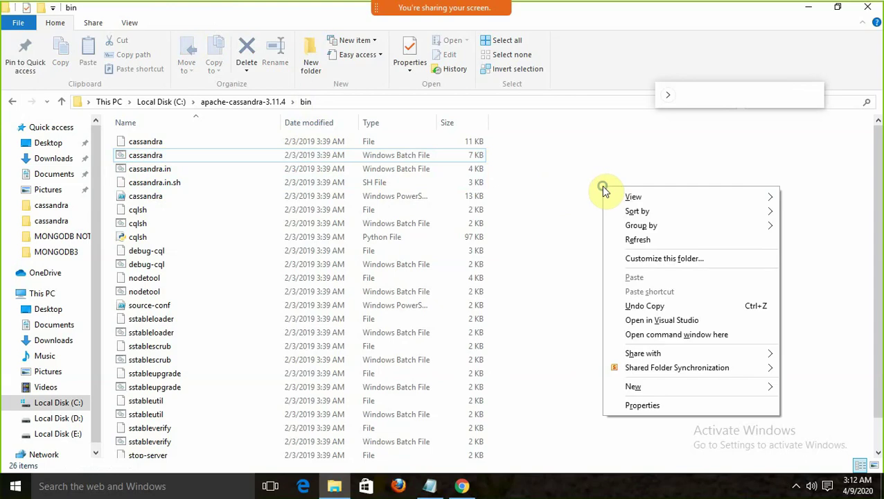
left_click(677, 335)
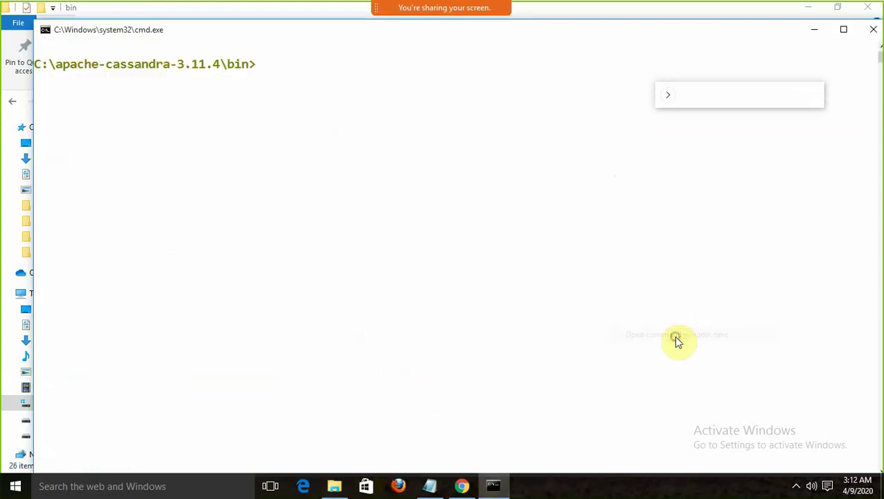
left_click_drag(259, 29, 418, 174)
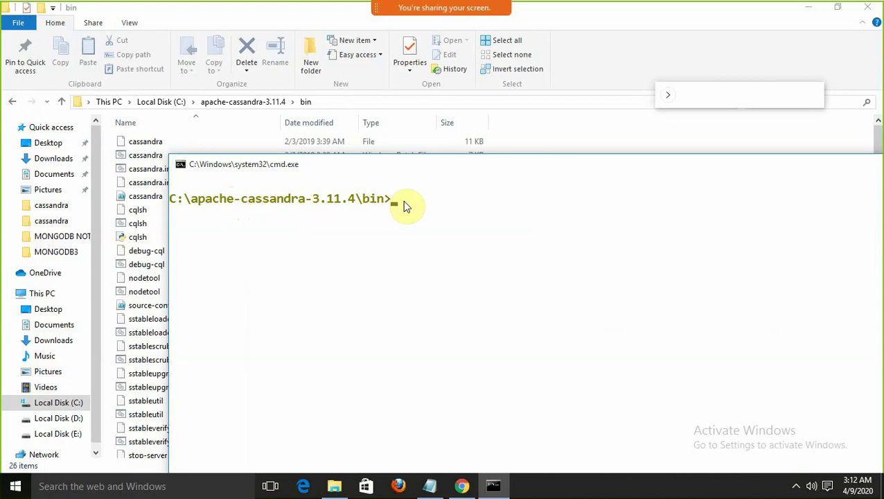
left_click_drag(403, 200, 173, 204)
right_click(173, 205)
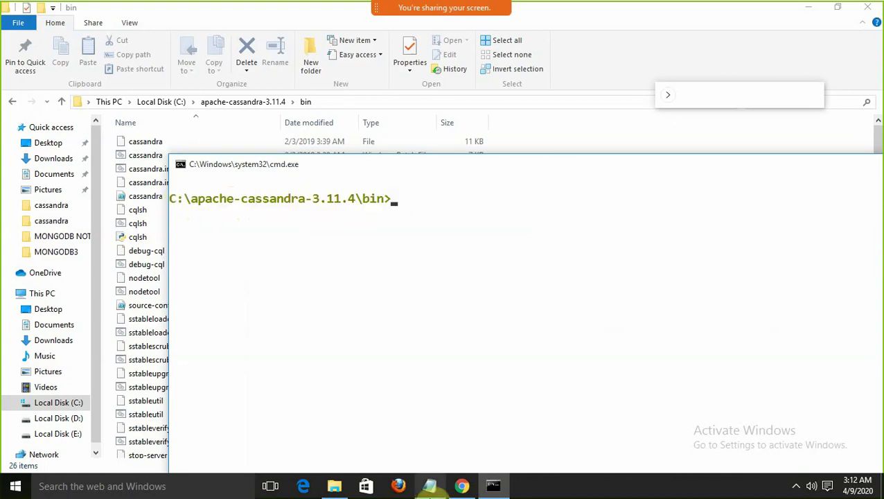
In the Notepad notes, remove the "-->" line and append ">" to the C:\apache-cassandra-3.11.4\bin path
left_click(430, 486)
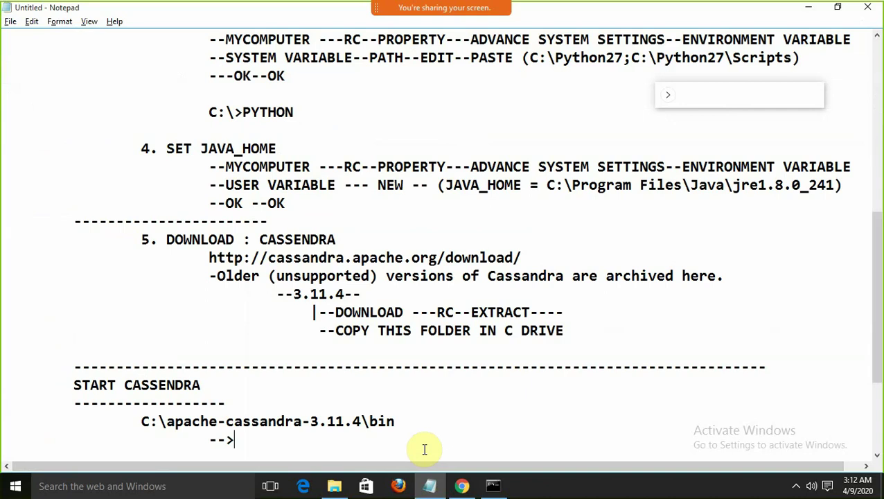
key("BackSpace")
key("BackSpace")
key("BackSpace")
key("BackSpace")
key("BackSpace")
key("BackSpace")
type(">")
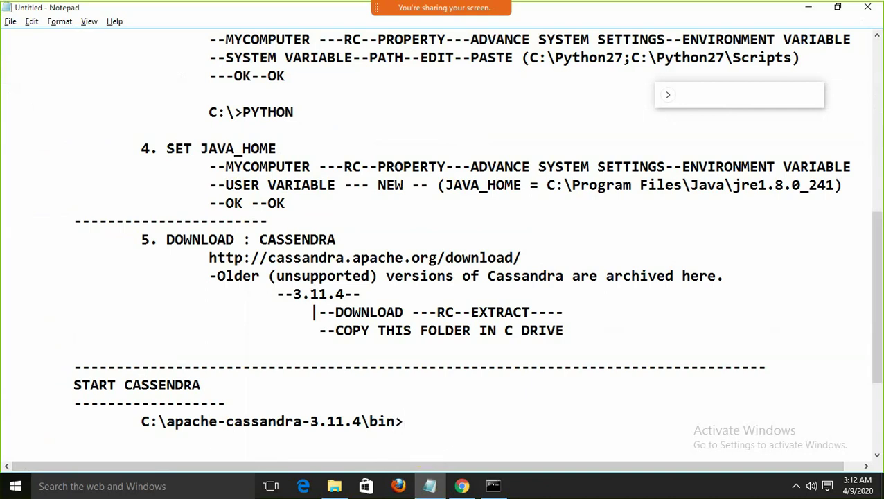
Switch to the command window, run CASSANDRA from the bin folder, and maximize the window to show the startup output
key("alt+Tab")
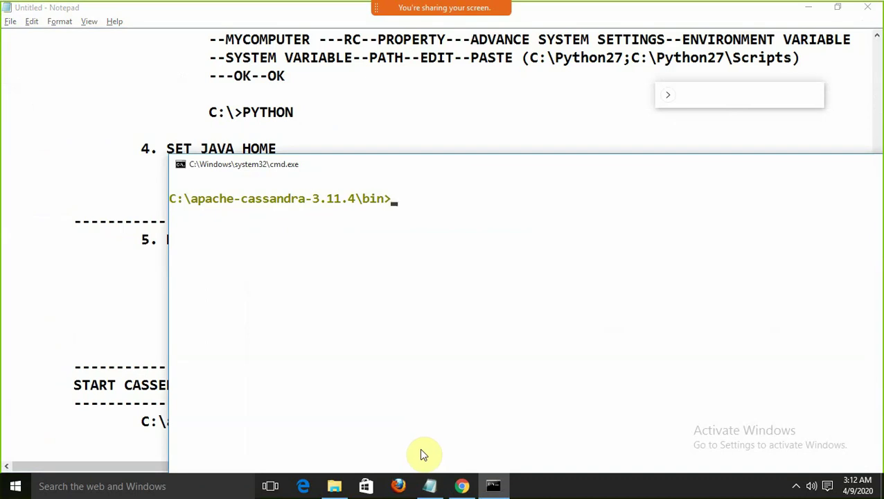
type("CASSANDRA")
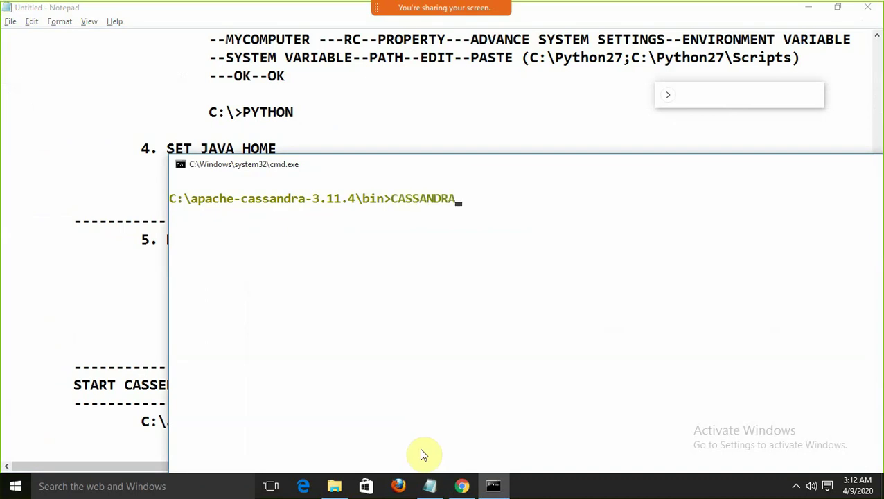
key("Return")
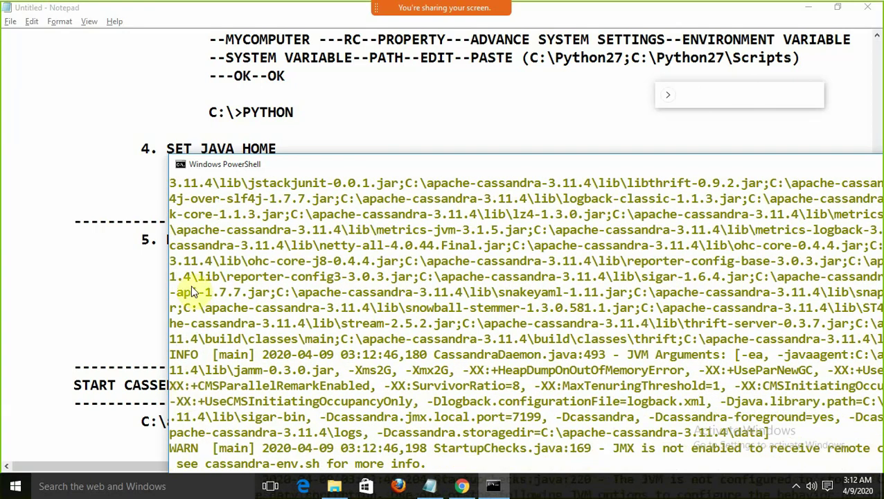
left_click_drag(386, 164, 313, 6)
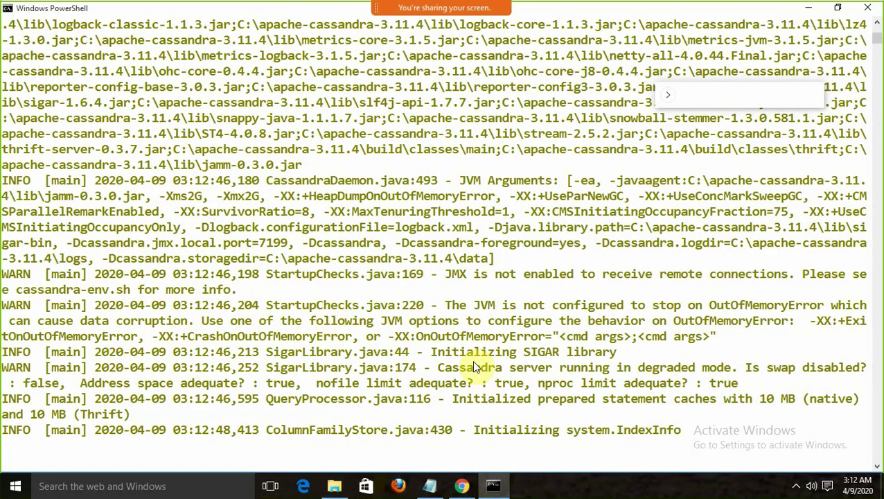